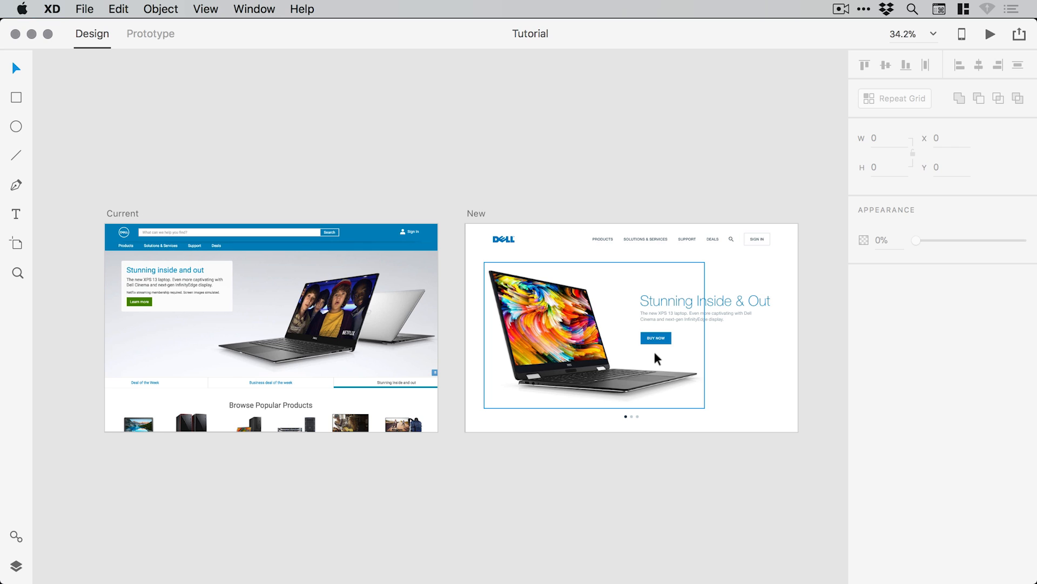
# Examine the Current and New artboards up close, comparing their header, hero image and text layouts
pyautogui.press('z')
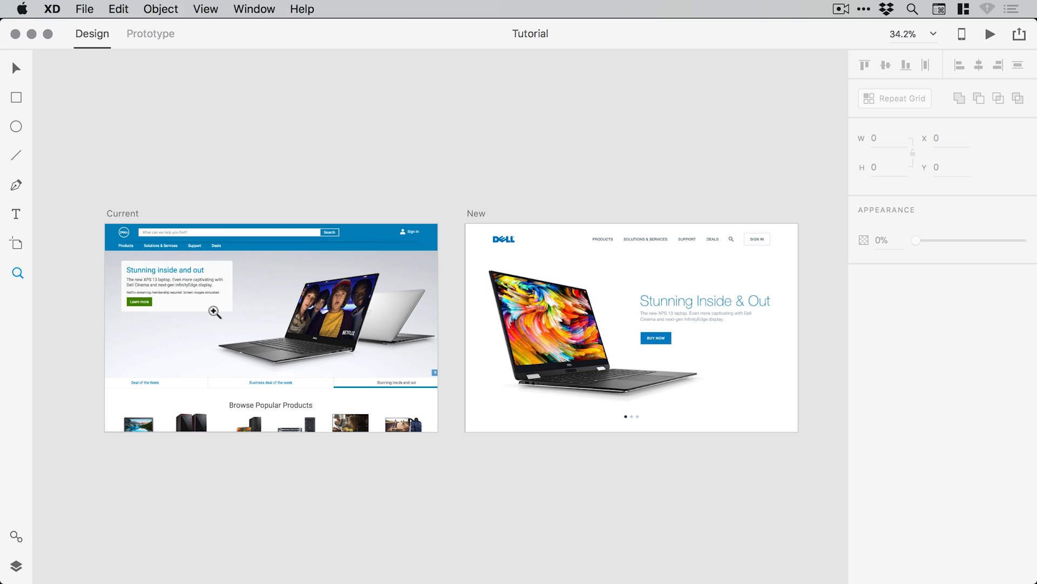
pyautogui.click(226, 318)
pyautogui.press('v')
pyautogui.moveTo(298, 323); pyautogui.dragTo(313, 324)
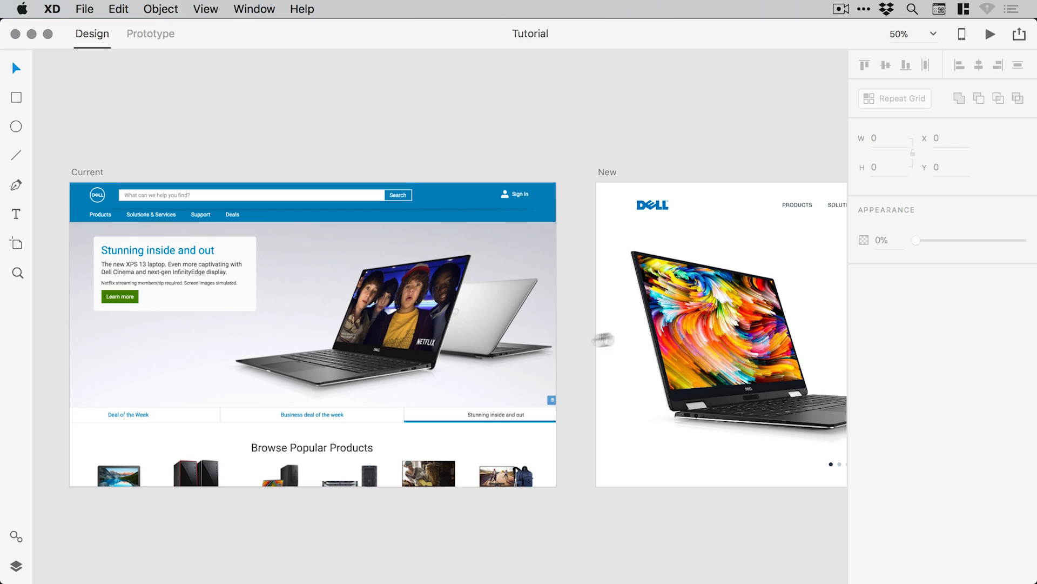
pyautogui.moveTo(602, 339); pyautogui.dragTo(489, 278)
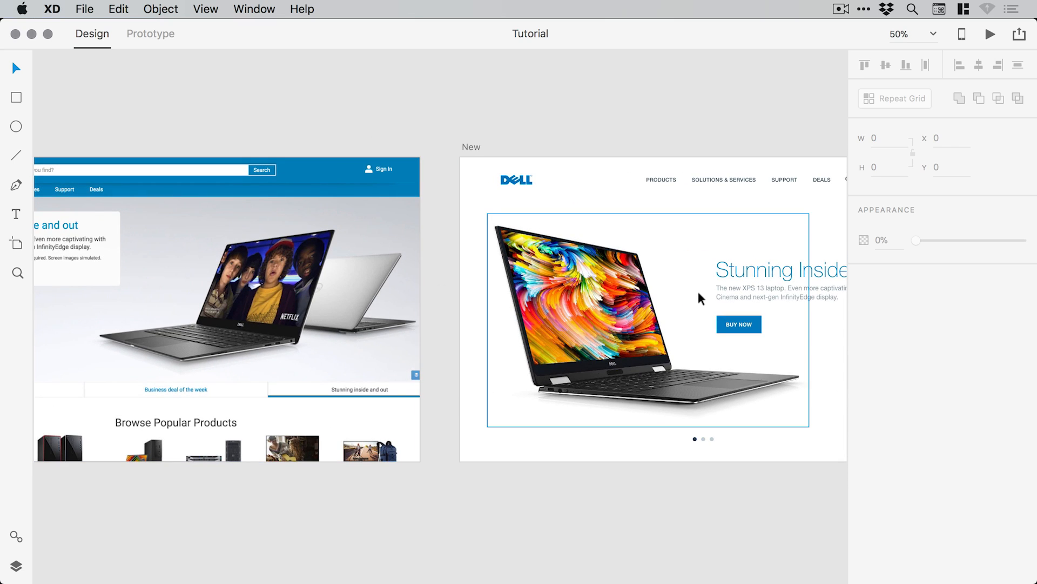
pyautogui.moveTo(492, 159); pyautogui.dragTo(475, 172)
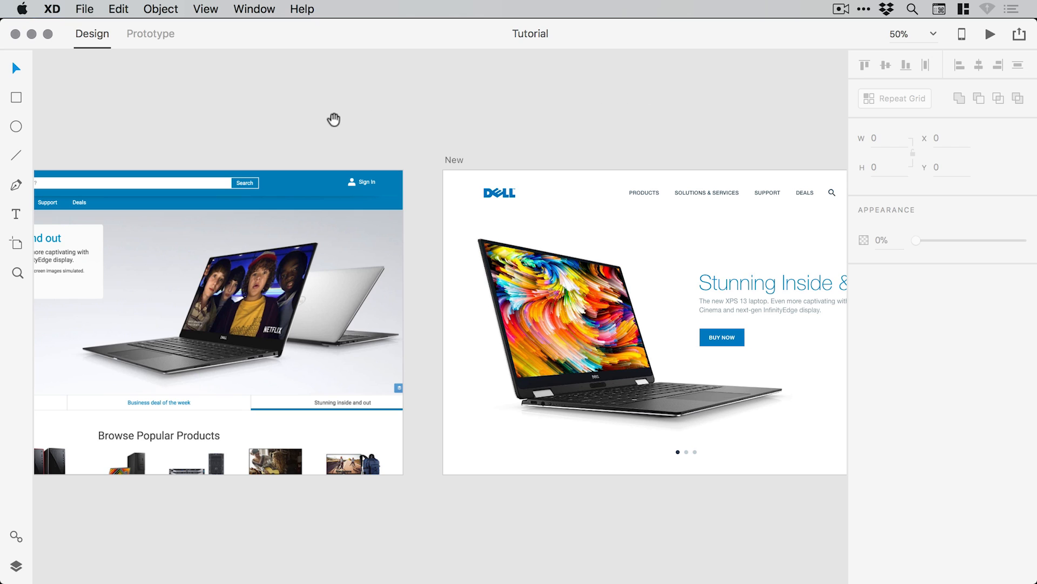
pyautogui.moveTo(333, 118); pyautogui.dragTo(565, 102)
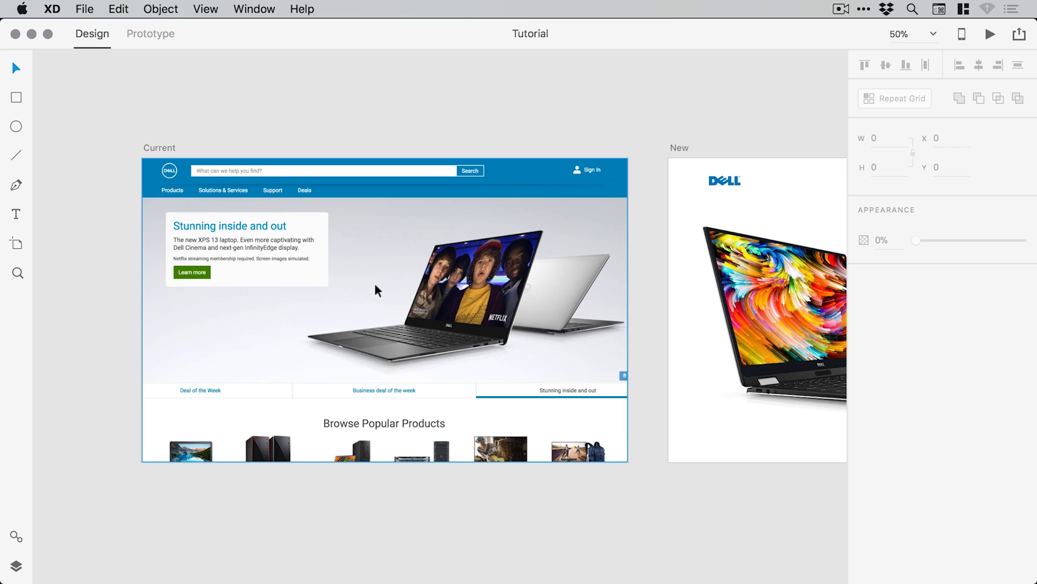
pyautogui.moveTo(612, 238); pyautogui.dragTo(417, 244)
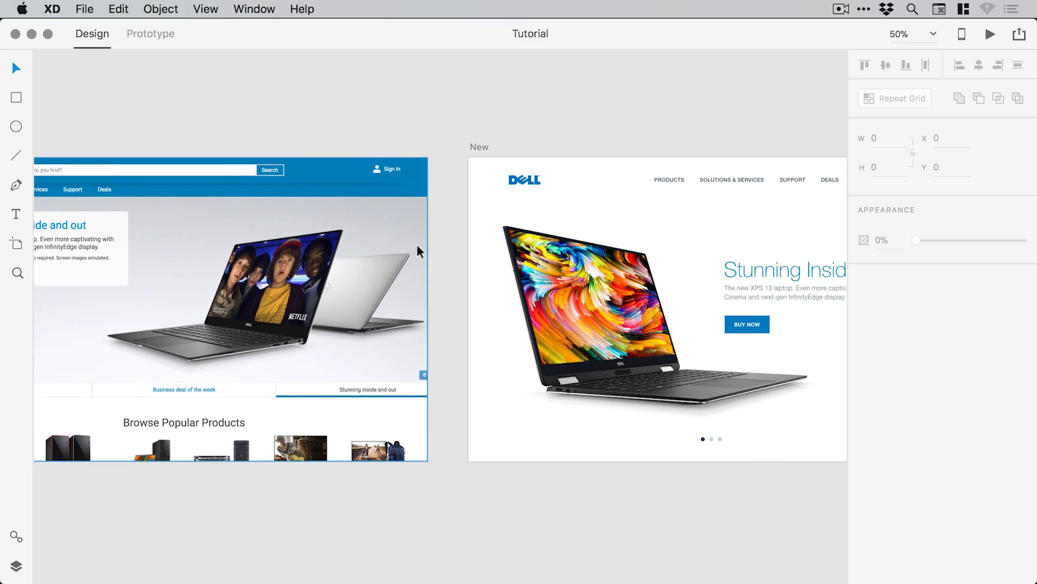
pyautogui.press('super+0')
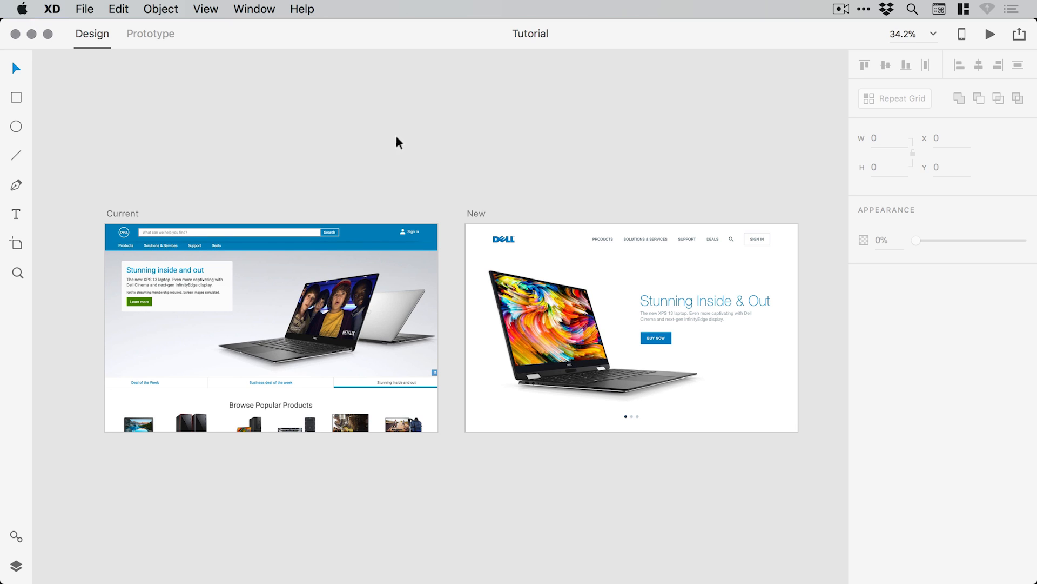
# Delete the laptop image, headline, description, button, slider dots and navigation items from the New artboard, leaving only the Dell logo
pyautogui.press('super+plus')
pyautogui.moveTo(476, 179); pyautogui.dragTo(607, 187)
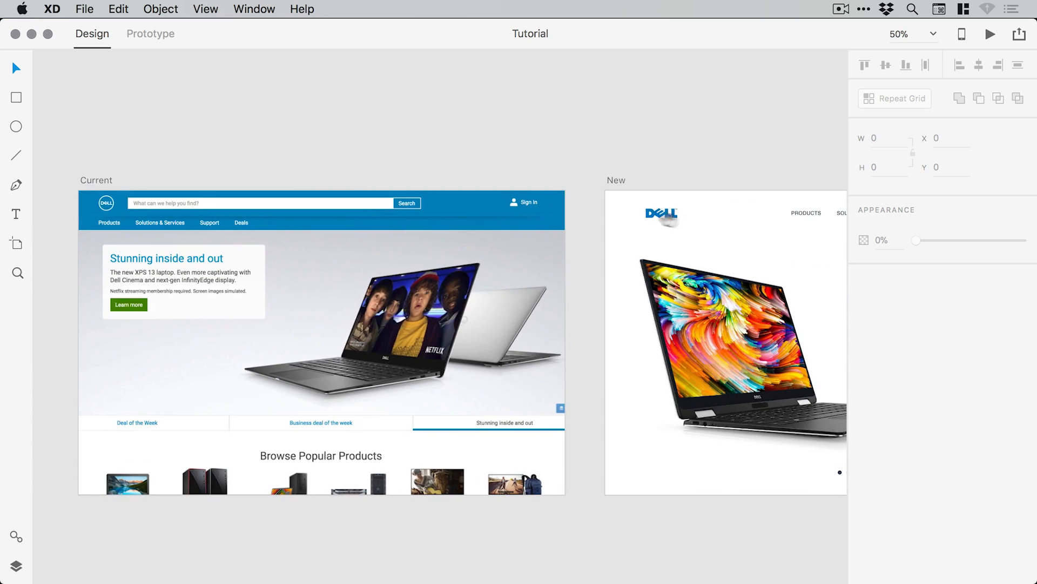
pyautogui.moveTo(667, 220); pyautogui.dragTo(304, 171)
pyautogui.moveTo(299, 503); pyautogui.dragTo(500, 431)
pyautogui.moveTo(790, 419); pyautogui.dragTo(410, 346)
pyautogui.moveTo(789, 434); pyautogui.dragTo(316, 196)
pyautogui.keyDown('shift'); pyautogui.click(395, 148); pyautogui.keyUp('shift')
pyautogui.press('Delete')
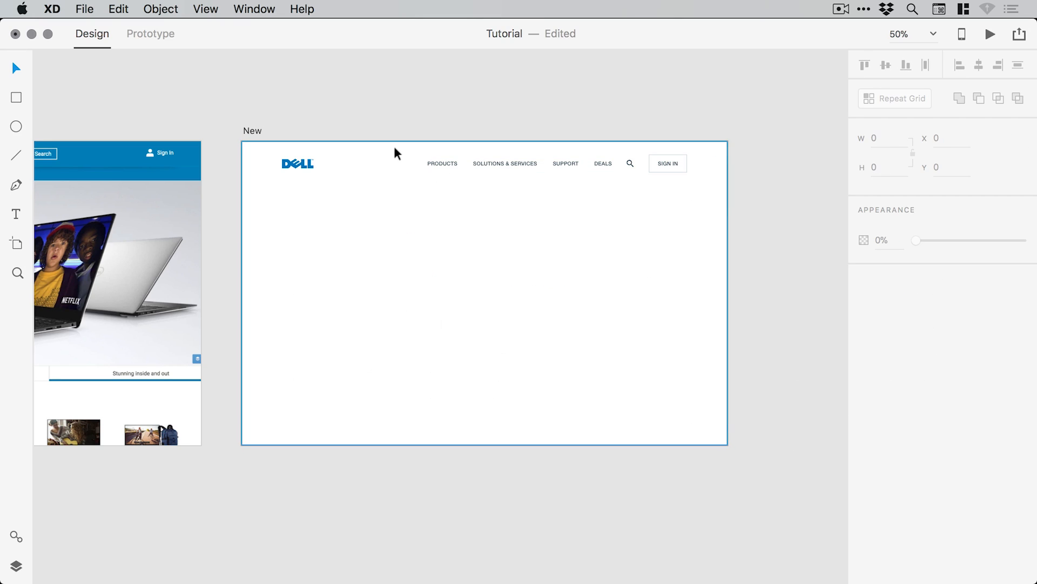
pyautogui.moveTo(778, 223); pyautogui.dragTo(432, 143)
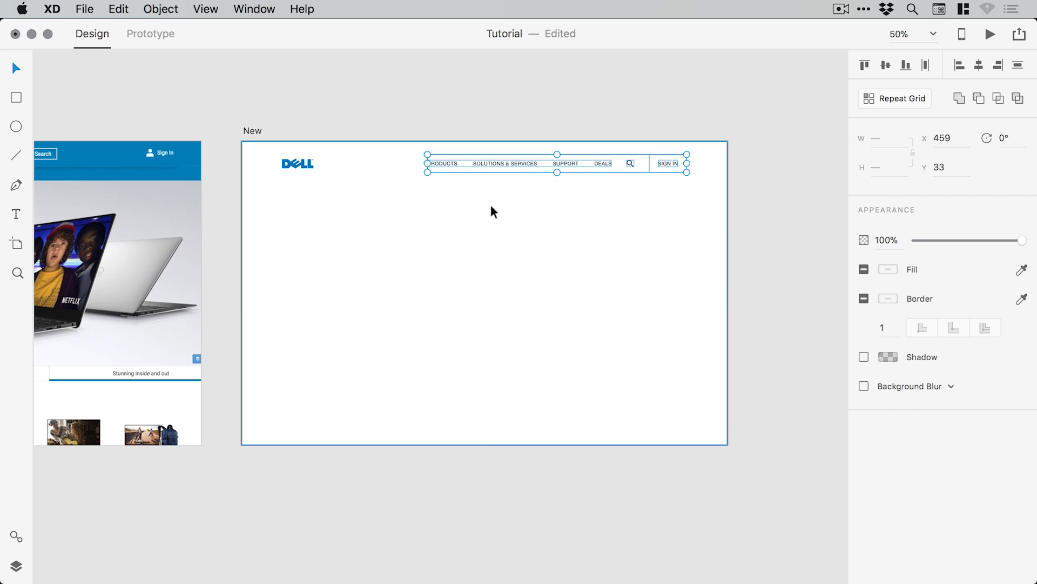
pyautogui.press('Delete')
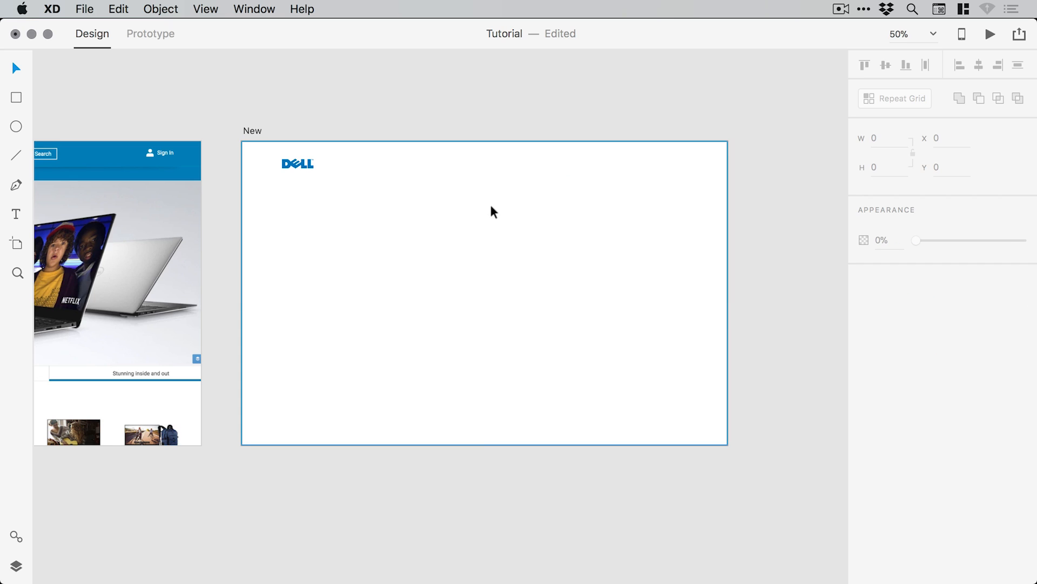
pyautogui.click(294, 164)
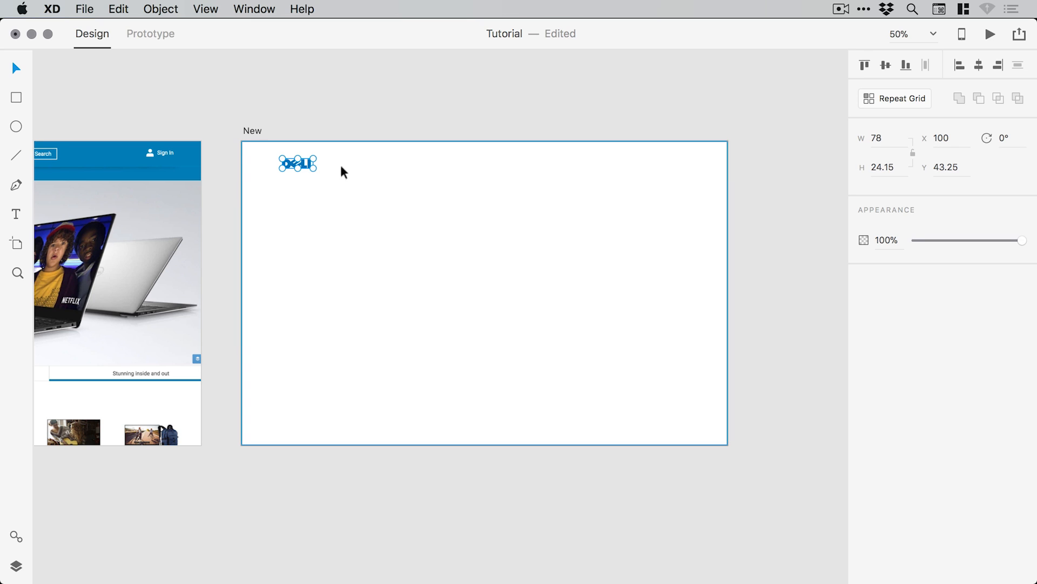
pyautogui.moveTo(314, 172); pyautogui.dragTo(632, 310)
pyautogui.press('super+z')
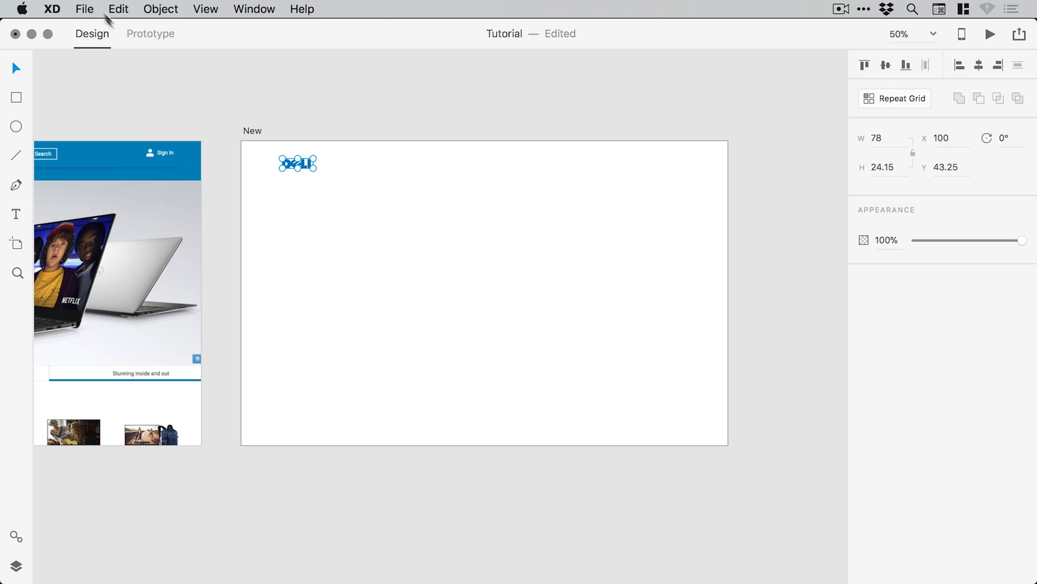
# Deselect the logo and save the Tutorial document
pyautogui.click(86, 9)
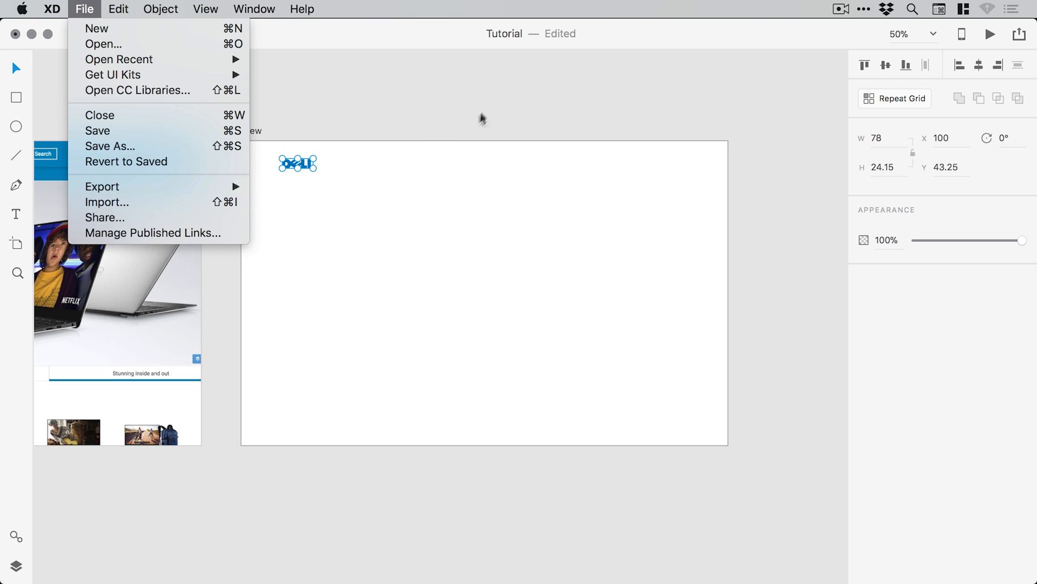
pyautogui.click(507, 88)
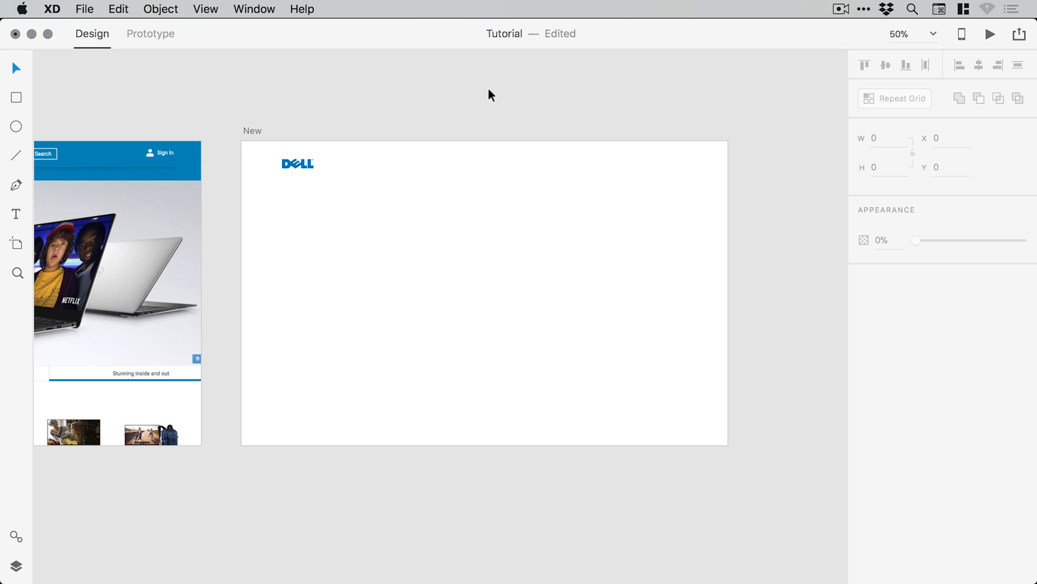
pyautogui.press('super+s')
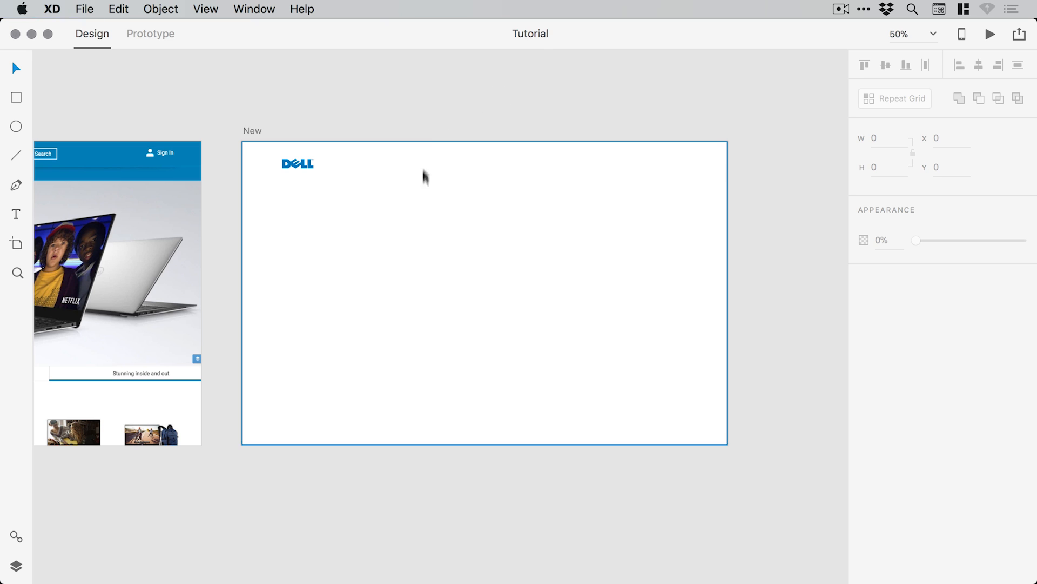
# Select the New artboard and turn on its layout grid
pyautogui.moveTo(400, 113); pyautogui.dragTo(541, 121)
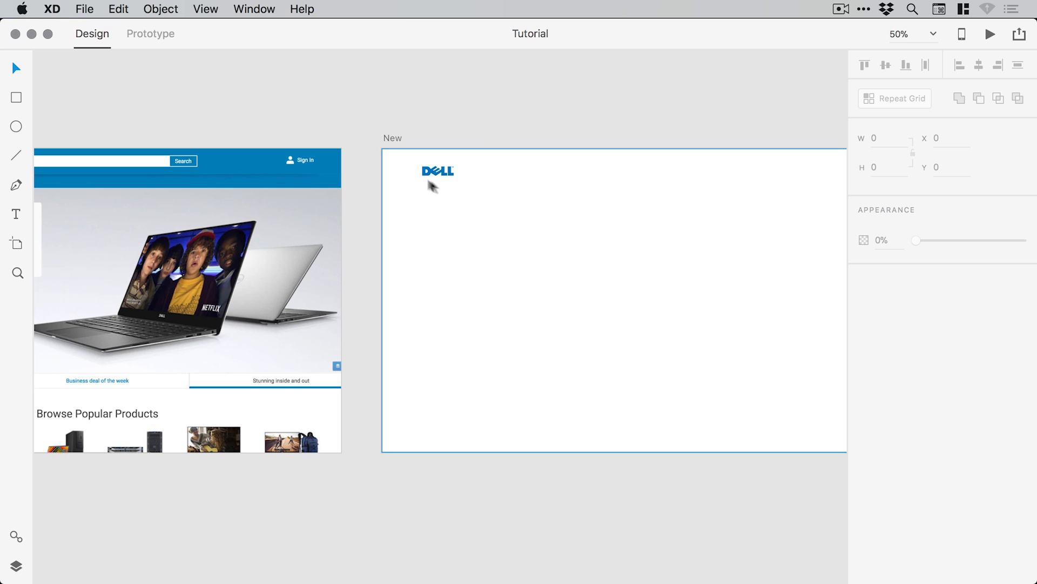
pyautogui.moveTo(432, 187); pyautogui.dragTo(341, 193)
pyautogui.click(301, 142)
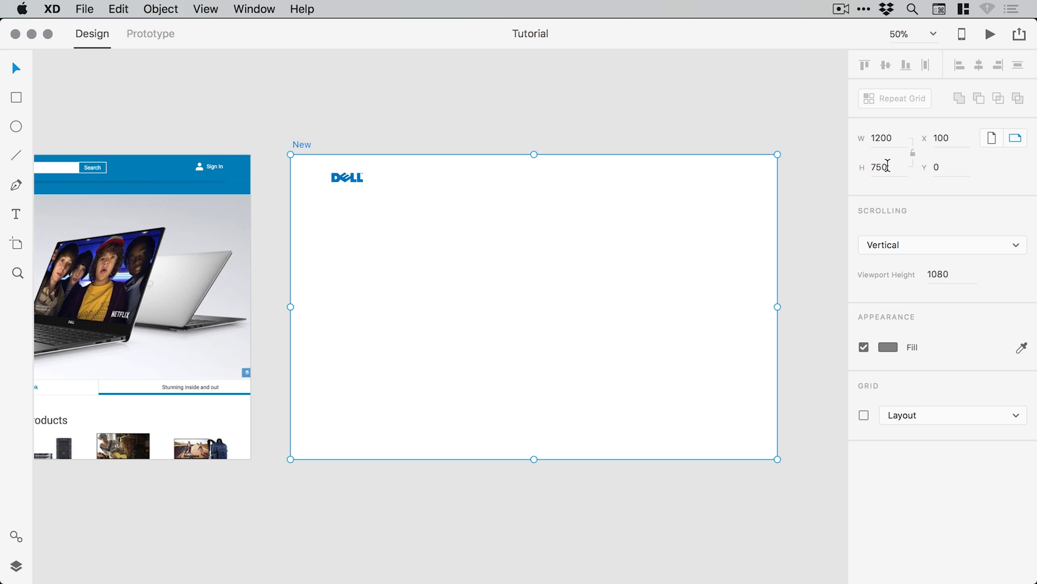
pyautogui.click(16, 246)
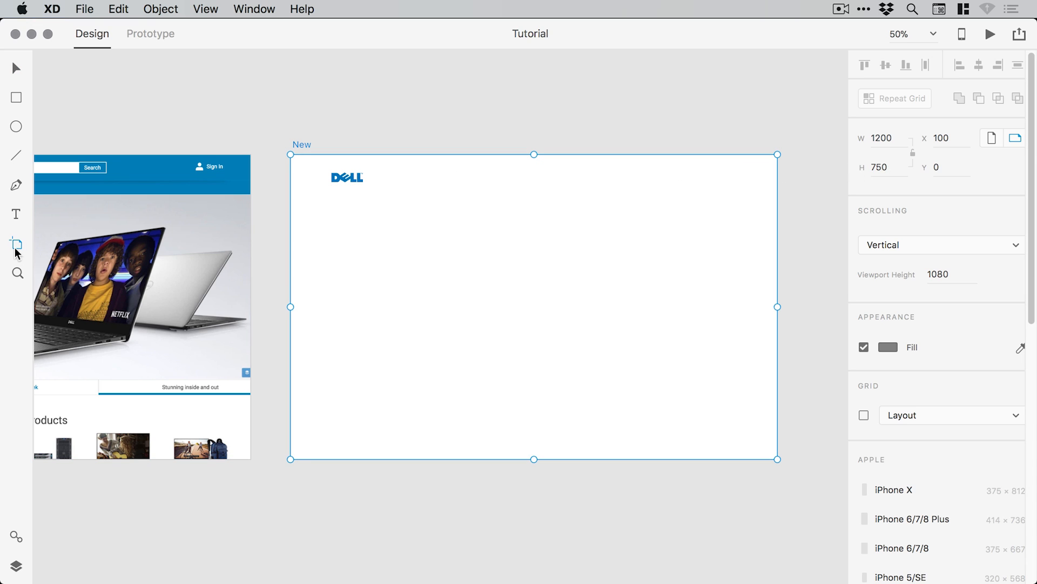
pyautogui.click(16, 68)
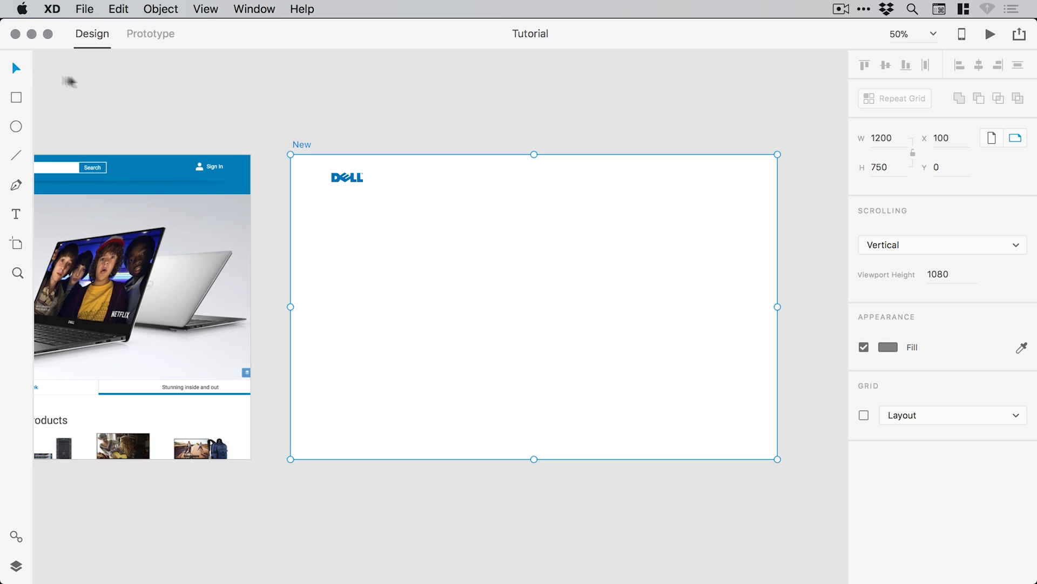
pyautogui.click(864, 415)
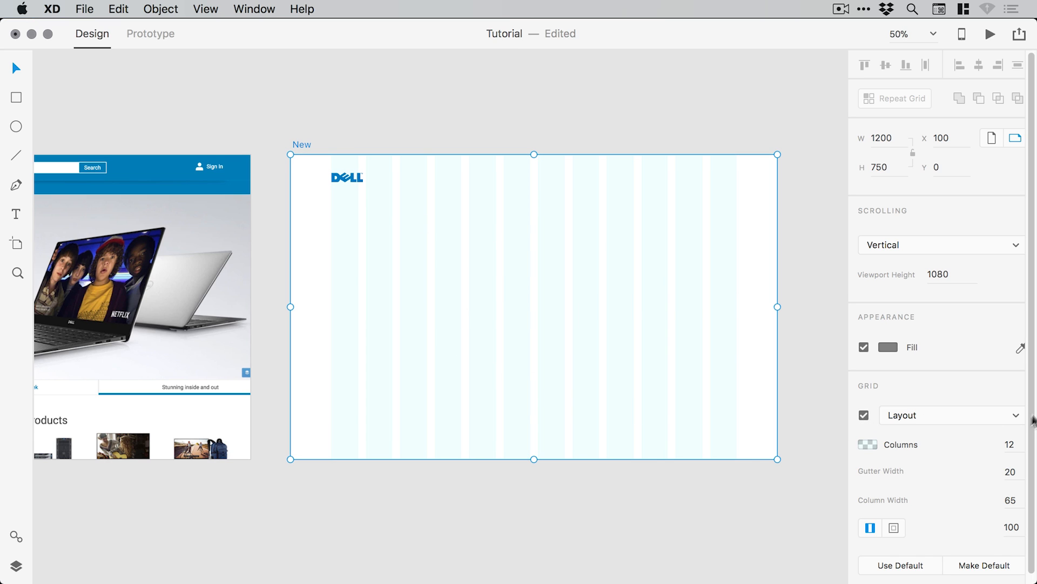
# Raise the opacity of the layout grid's column colour to 56% on the New artboard
pyautogui.click(867, 444)
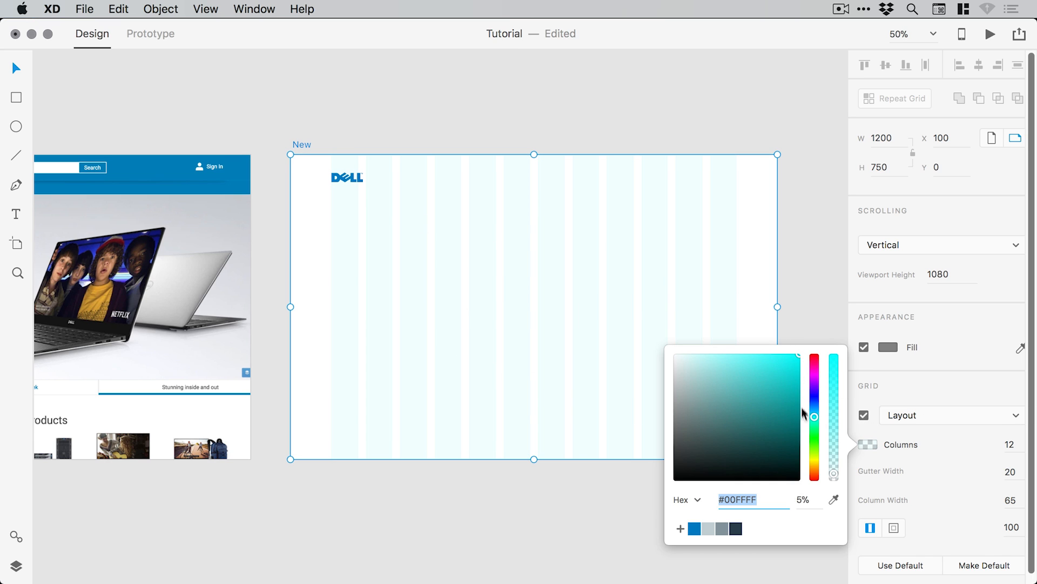
pyautogui.click(833, 444)
pyautogui.click(827, 308)
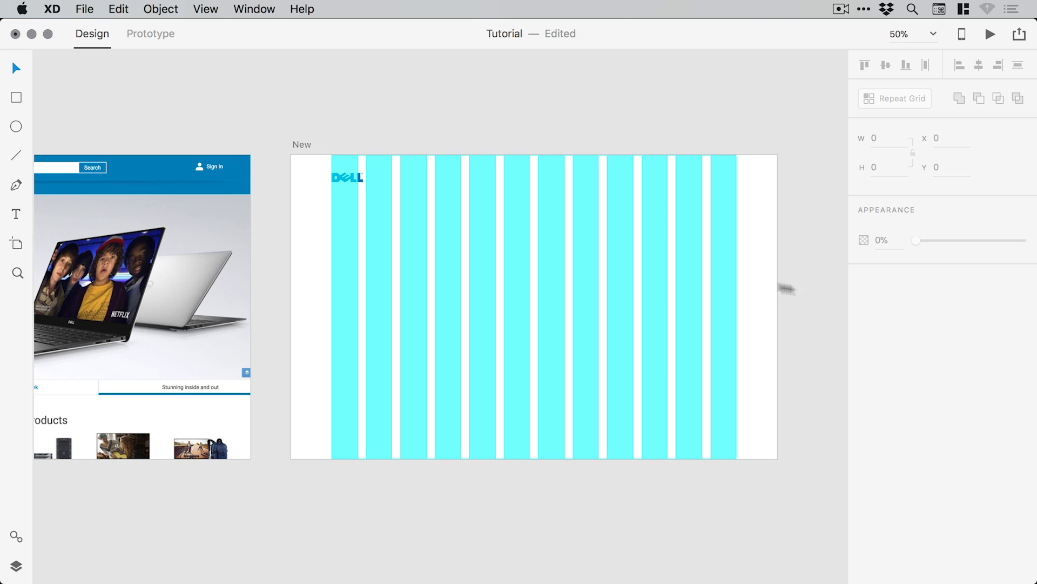
# Set the opacity of the New artboard's grid column colour to 5%
pyautogui.click(306, 144)
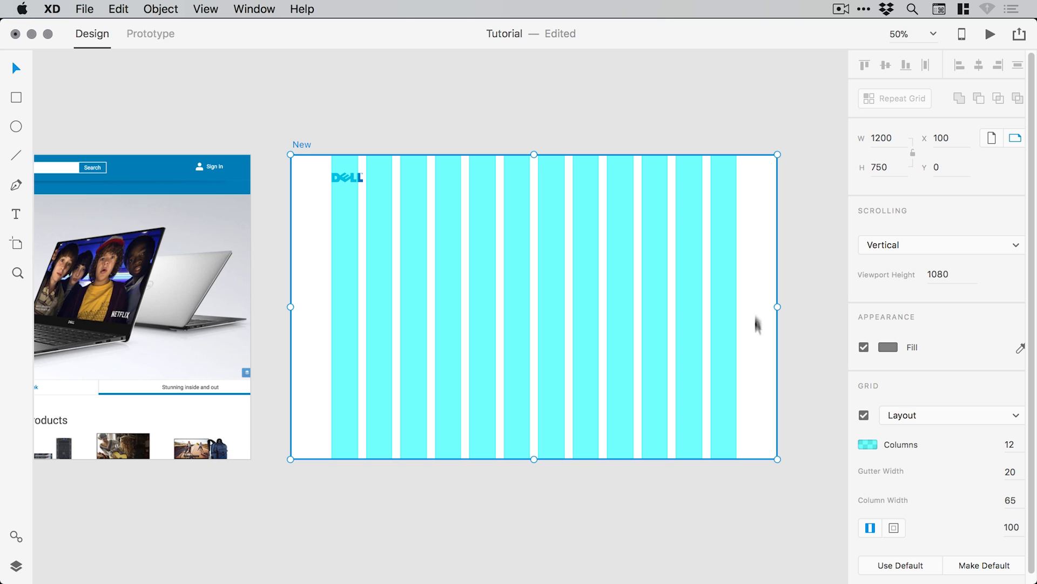
pyautogui.click(868, 445)
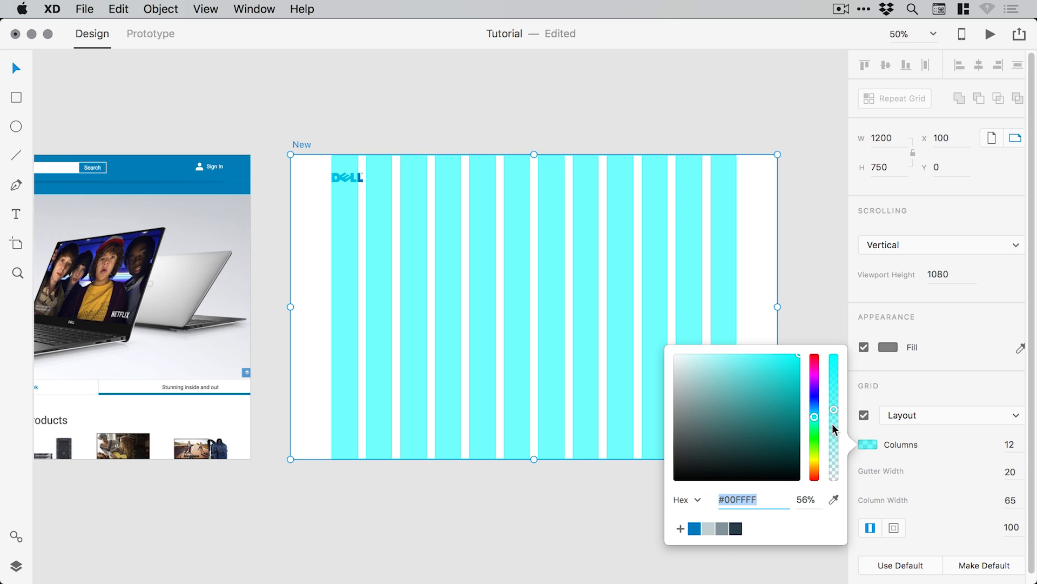
pyautogui.moveTo(834, 427); pyautogui.dragTo(835, 480)
pyautogui.click(799, 498)
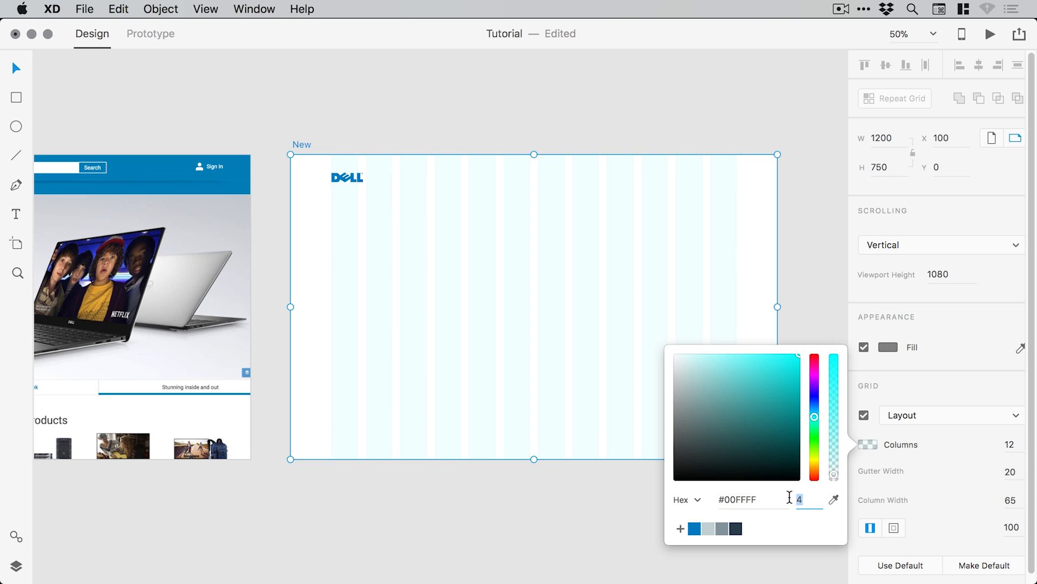
pyautogui.write('5')
pyautogui.press('Return')
pyautogui.click(808, 280)
# Toggle the New artboard's layout grid off and on, and check the logo's alignment with the columns up close
pyautogui.click(302, 145)
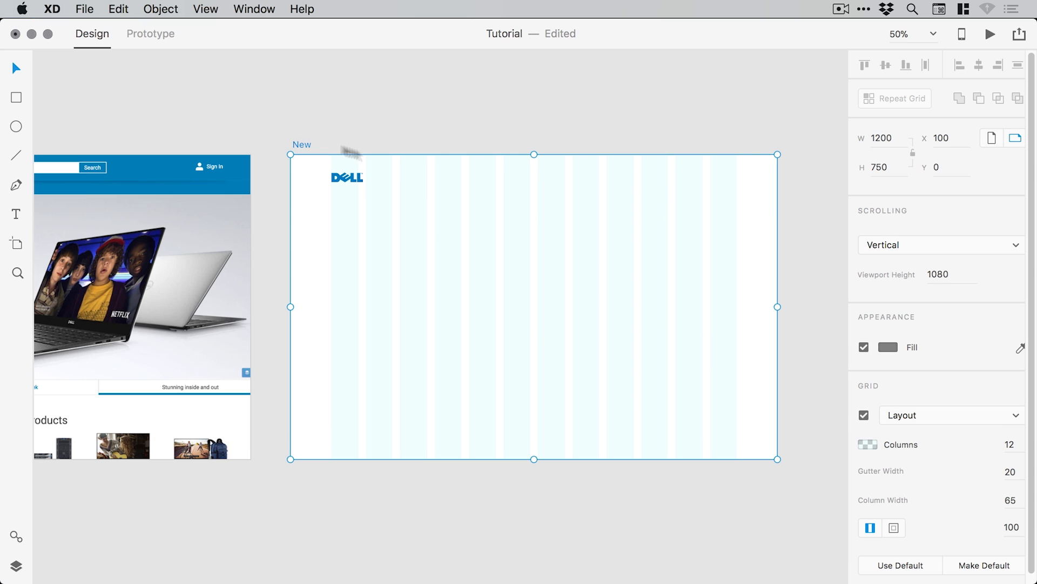
pyautogui.click(864, 415)
pyautogui.click(864, 415)
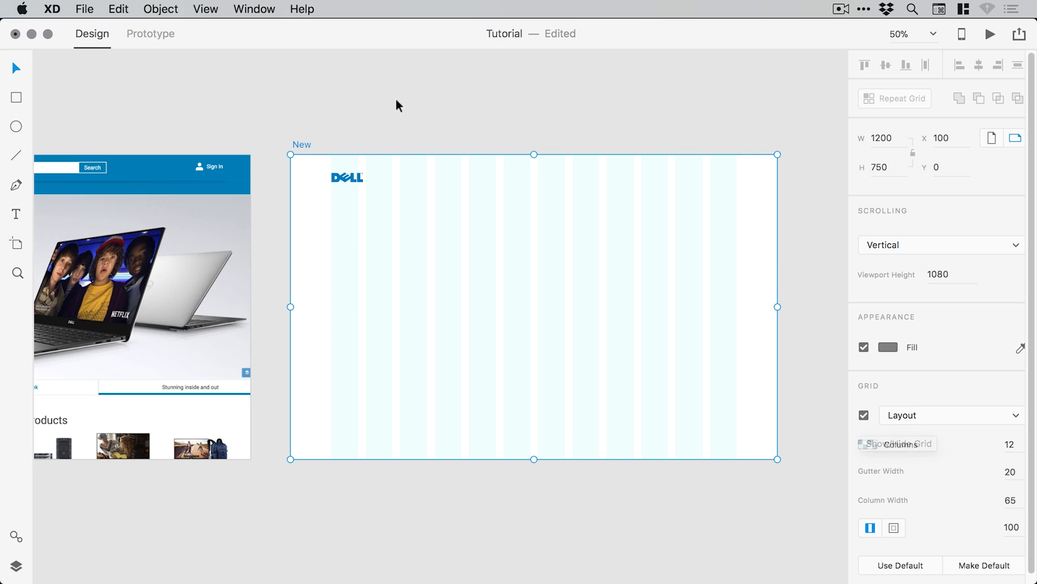
pyautogui.click(384, 122)
pyautogui.press('z')
pyautogui.click(342, 180)
pyautogui.press('v')
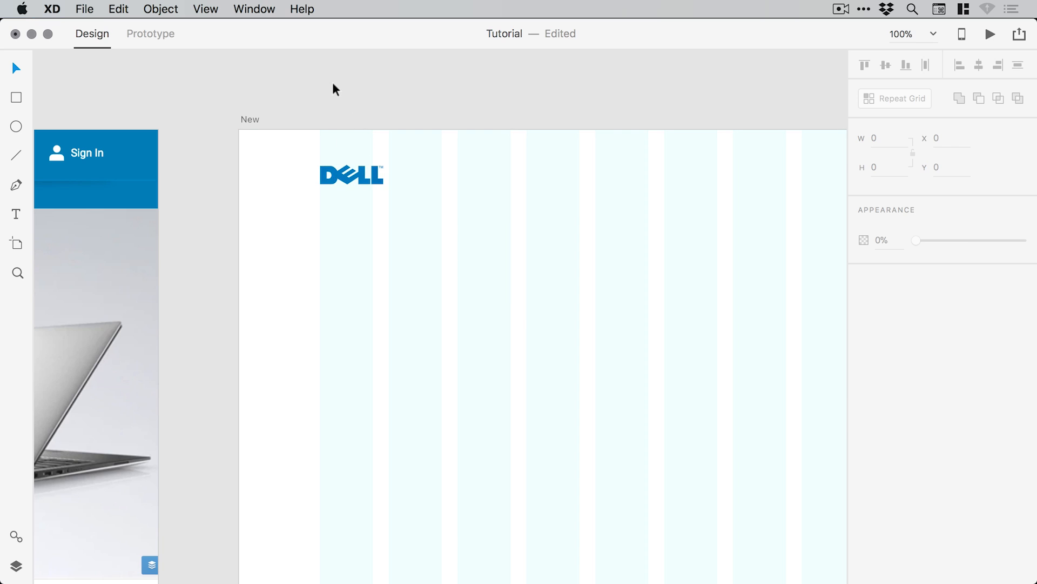
# Import the image XPS 13.jpg and place it on the New artboard below the logo at about X 115, Y 148
pyautogui.press('super+minus')
pyautogui.moveTo(429, 201); pyautogui.dragTo(624, 153)
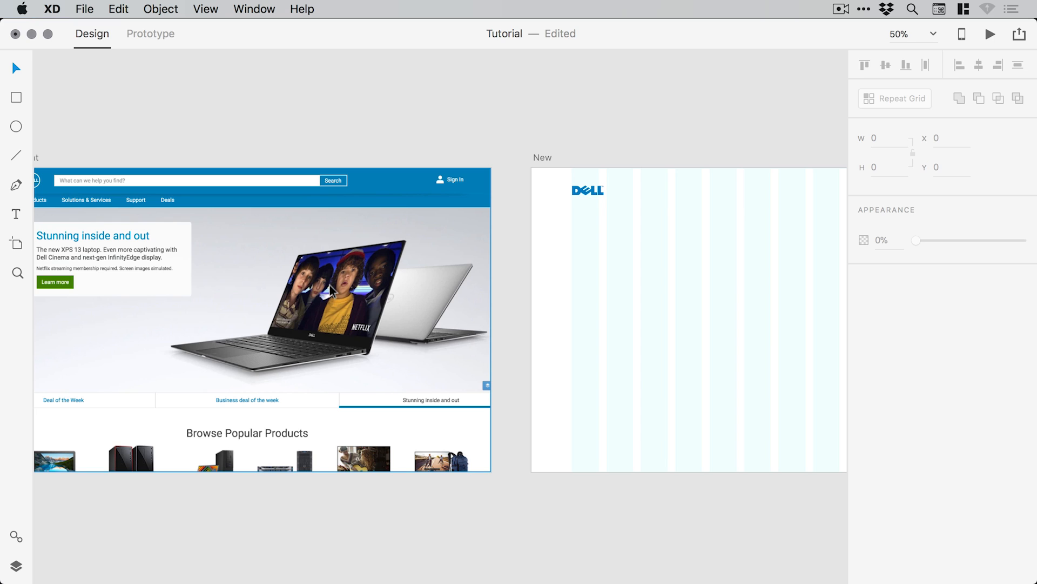
pyautogui.click(86, 9)
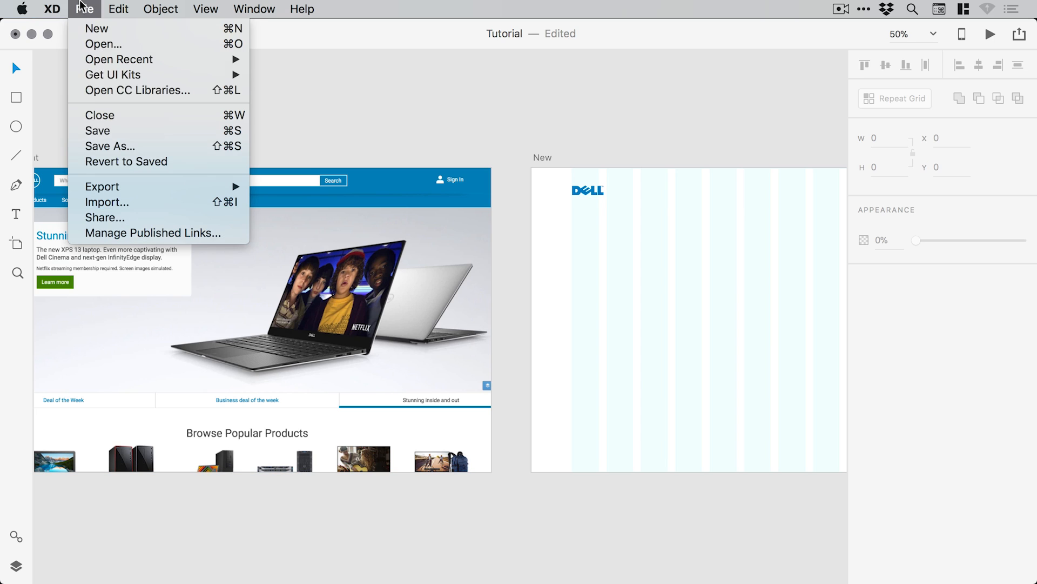
pyautogui.click(117, 204)
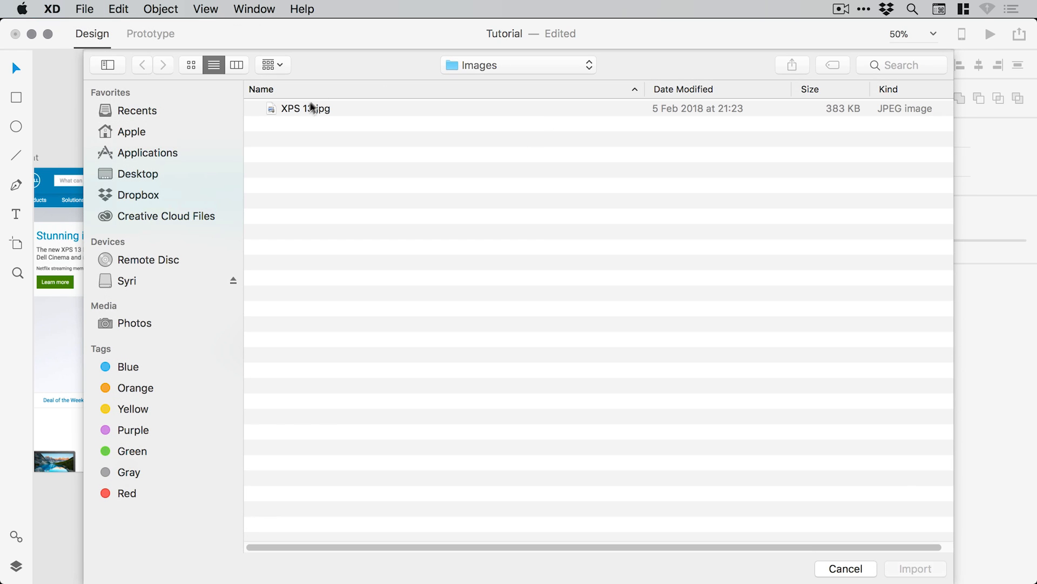
pyautogui.click(305, 109)
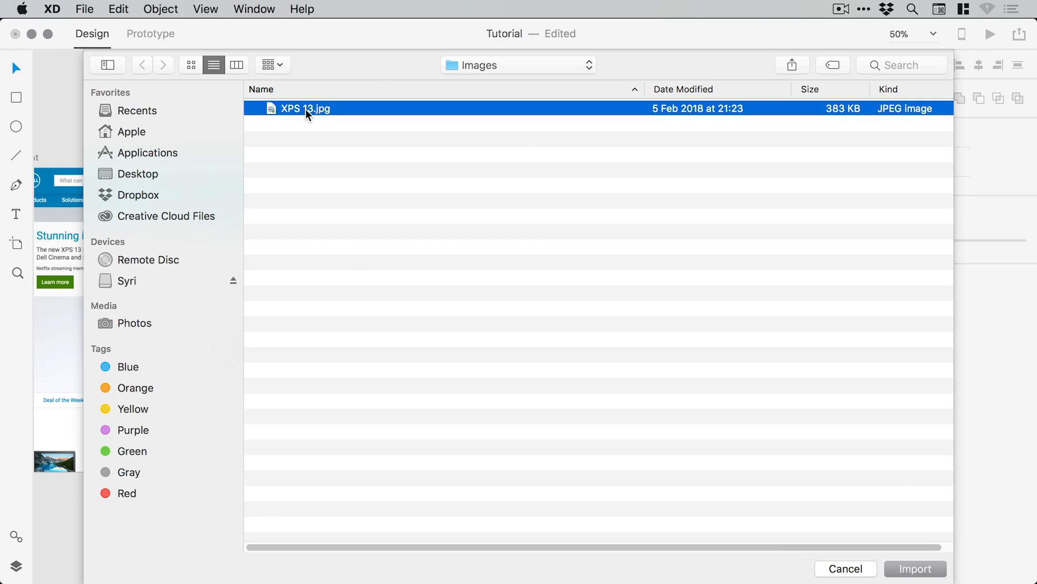
pyautogui.doubleClick(306, 109)
pyautogui.moveTo(378, 310); pyautogui.dragTo(640, 308)
# Move the laptop image on the New artboard to about X 74.5, Y 169, near the first grid column
pyautogui.press('z')
pyautogui.hscroll(-5, 292, 261)
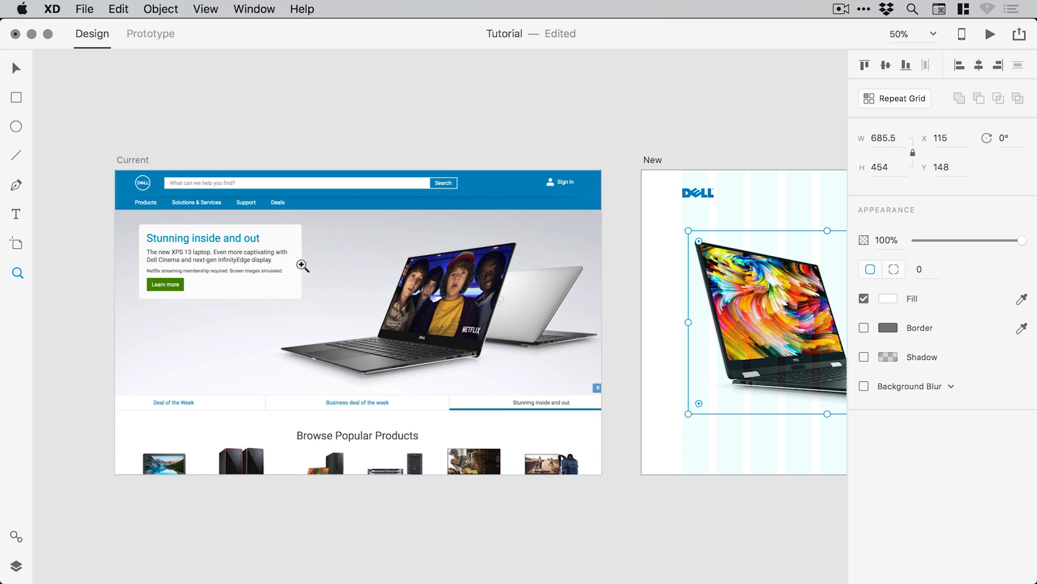
pyautogui.click(303, 265)
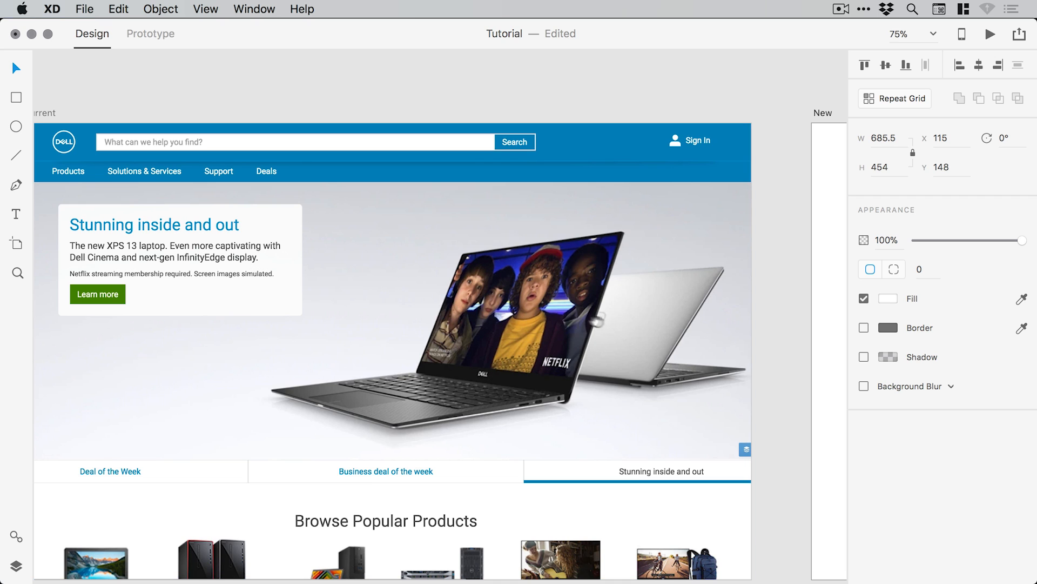
pyautogui.moveTo(598, 320); pyautogui.dragTo(312, 285)
pyautogui.moveTo(616, 295); pyautogui.dragTo(262, 293)
pyautogui.moveTo(397, 297); pyautogui.dragTo(320, 311)
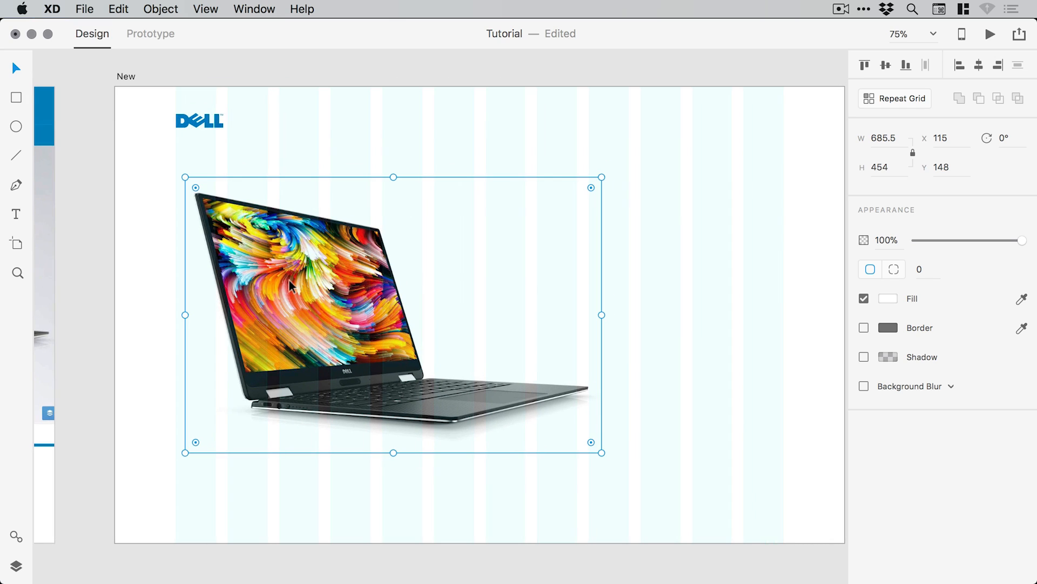
pyautogui.moveTo(288, 280); pyautogui.dragTo(264, 293)
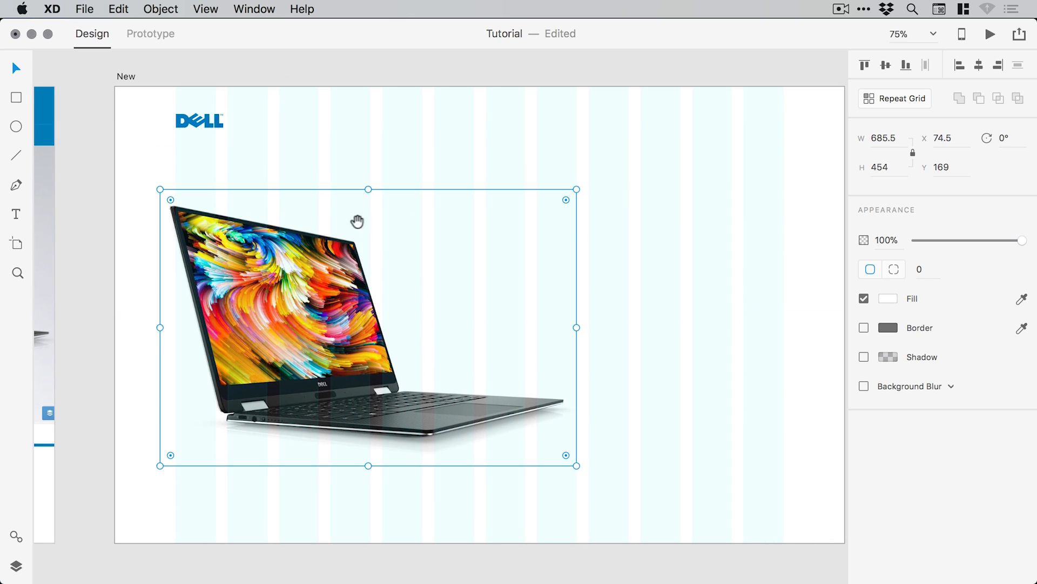
# Add the headline text "Stunning inside and out" on the New artboard beside the laptop, at about X 865, Y 254
pyautogui.moveTo(320, 221); pyautogui.dragTo(390, 193)
pyautogui.press('super+minus')
pyautogui.press('t')
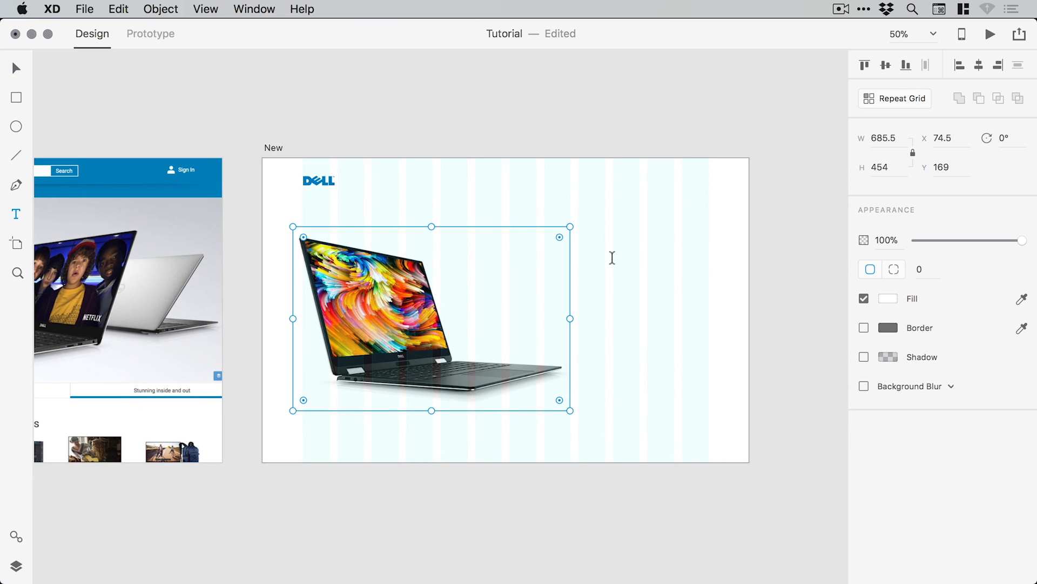
pyautogui.click(612, 258)
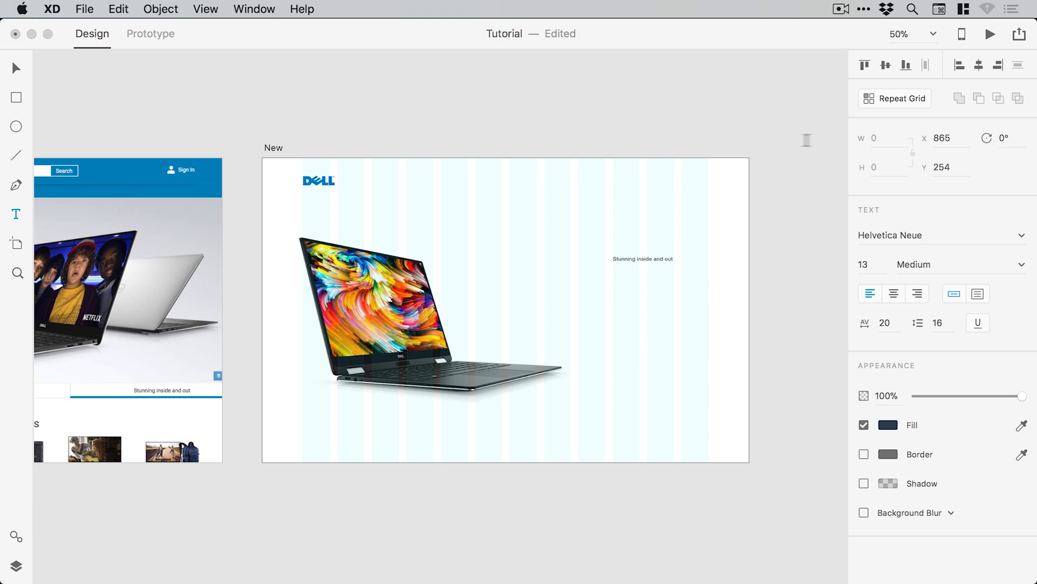
# Set the headline's font weight to Thin and its text size to 30
pyautogui.press('super+a')
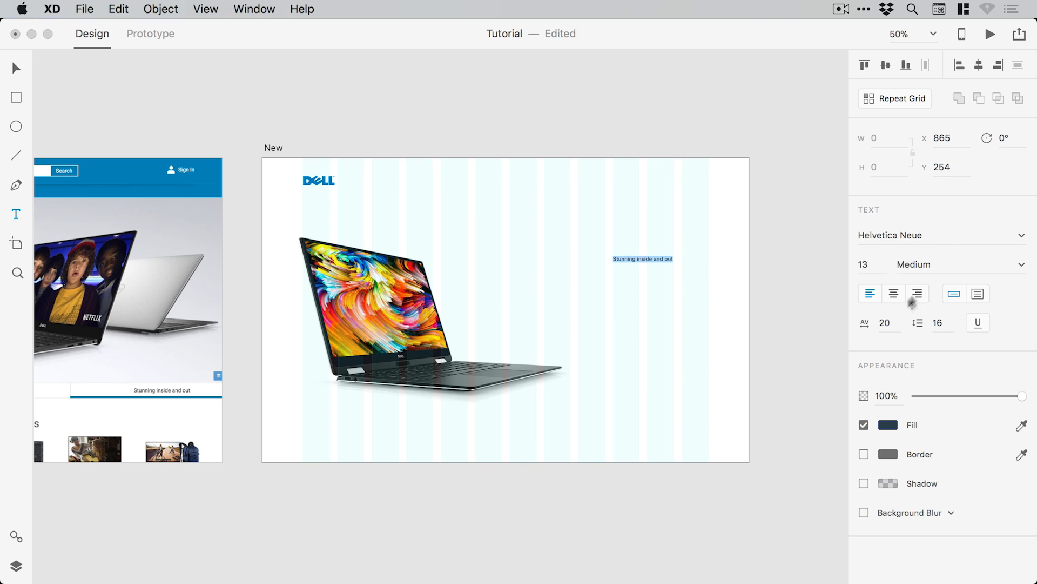
pyautogui.click(1023, 266)
pyautogui.click(919, 336)
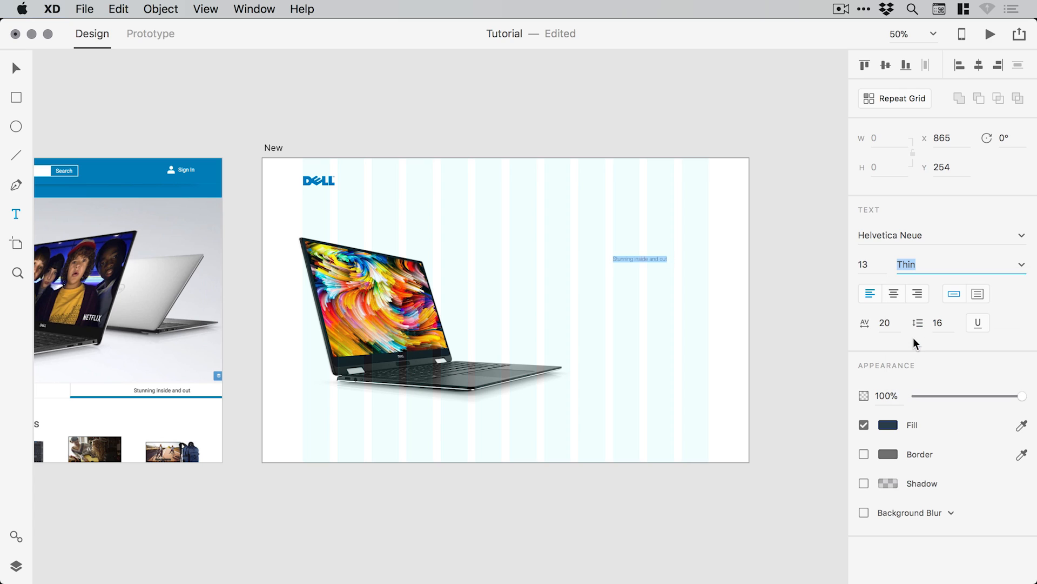
pyautogui.moveTo(875, 265); pyautogui.dragTo(850, 263)
pyautogui.write('30')
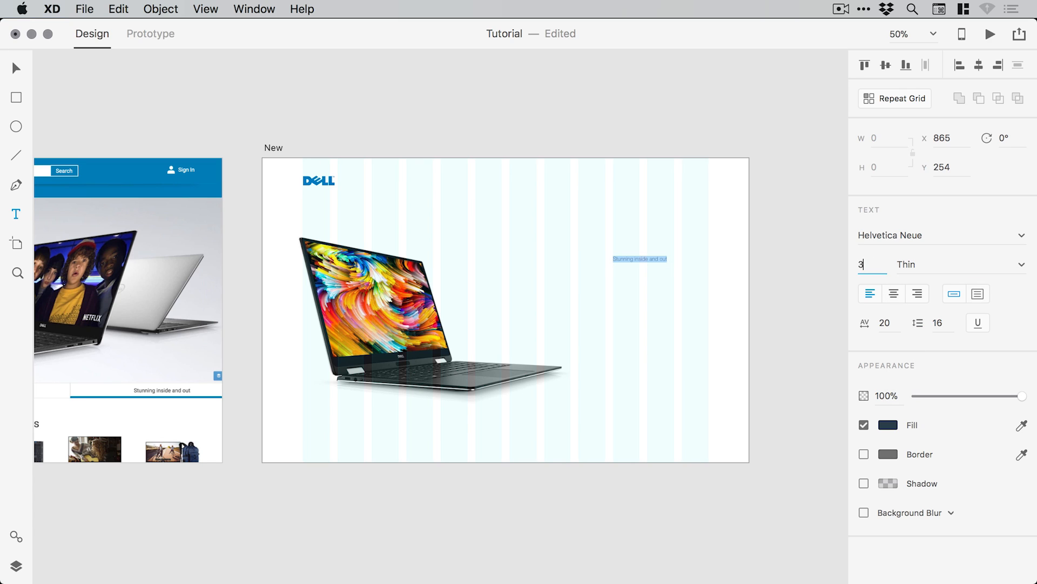
pyautogui.press('Return')
pyautogui.click(20, 67)
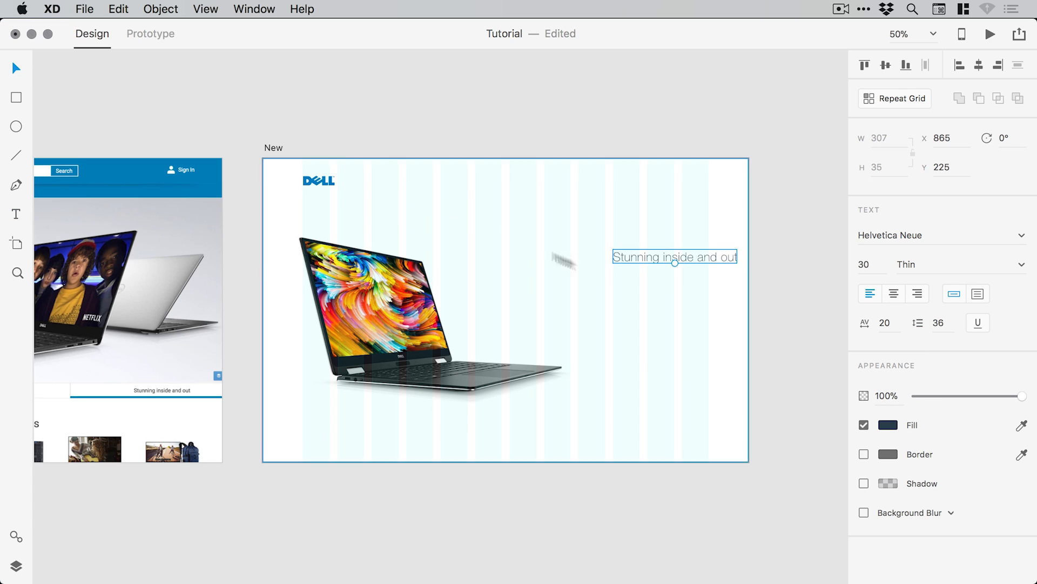
# Enlarge the headline to text size 44 and move it to about X 649, Y 247, ending at the last grid column's edge
pyautogui.moveTo(675, 263); pyautogui.dragTo(622, 264)
pyautogui.click(866, 263)
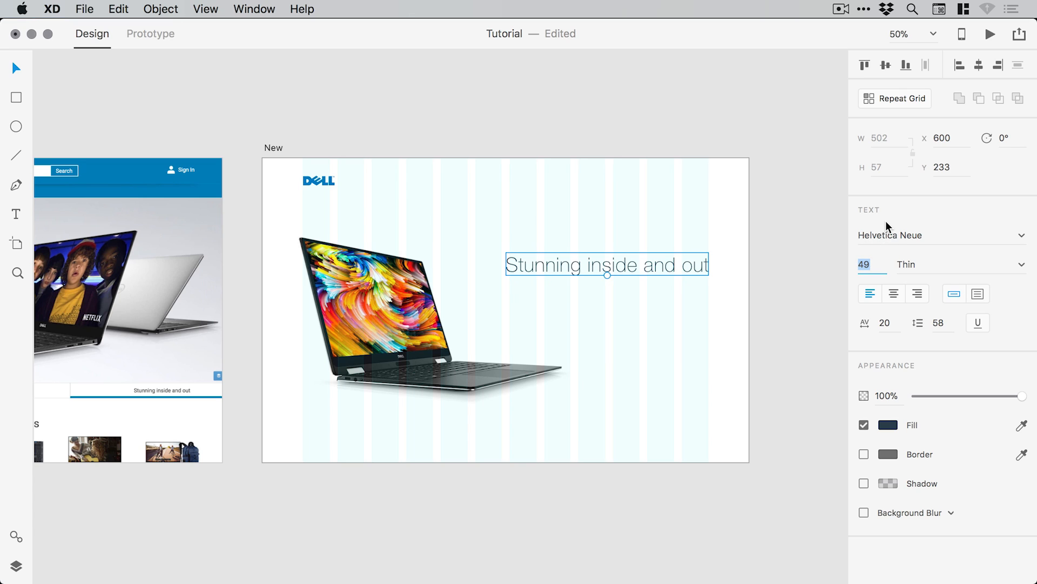
pyautogui.write('40')
pyautogui.press('Return')
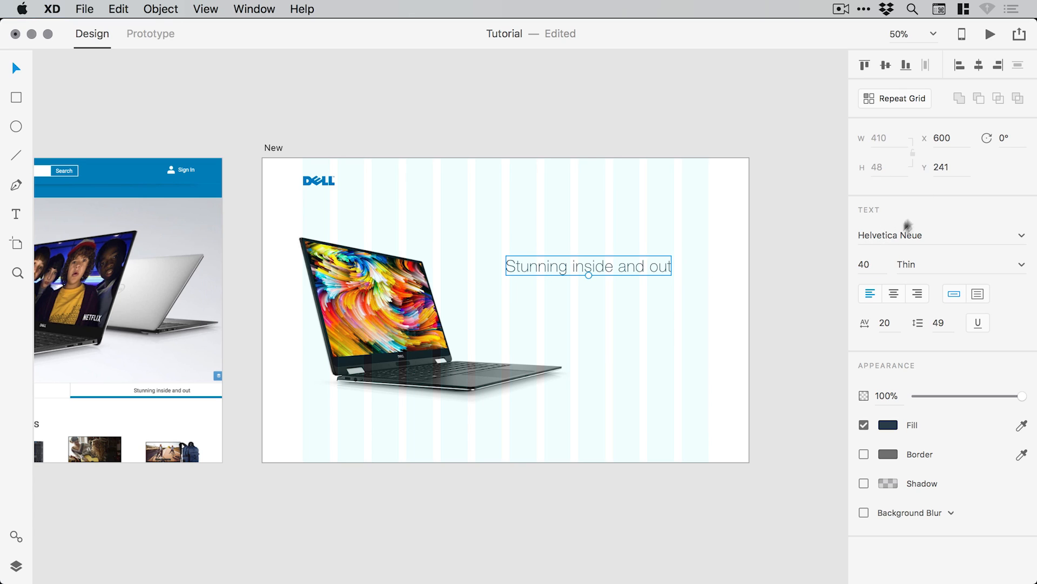
pyautogui.click(857, 263)
pyautogui.write('44')
pyautogui.press('Return')
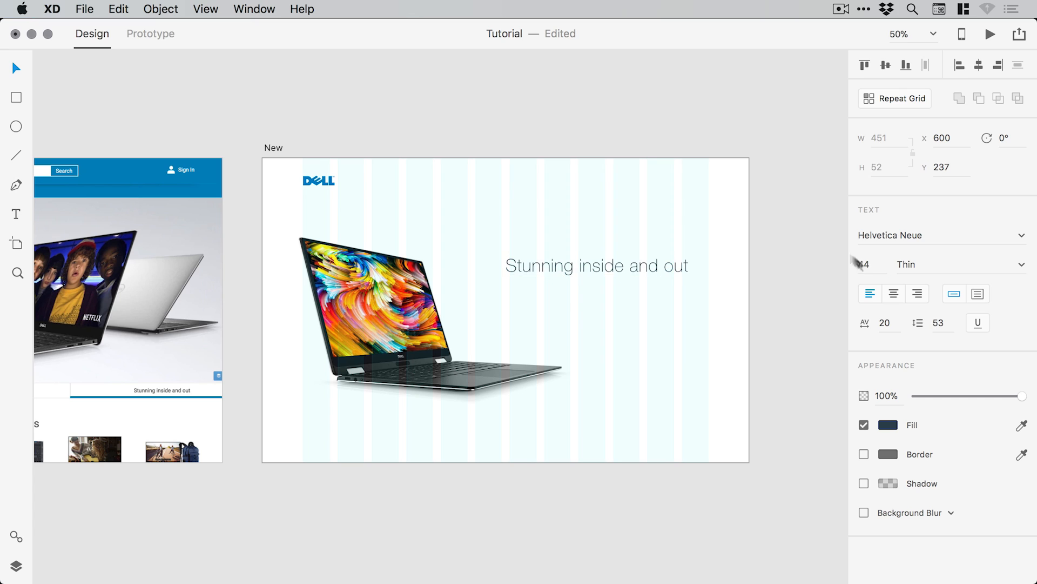
pyautogui.moveTo(647, 272); pyautogui.dragTo(683, 272)
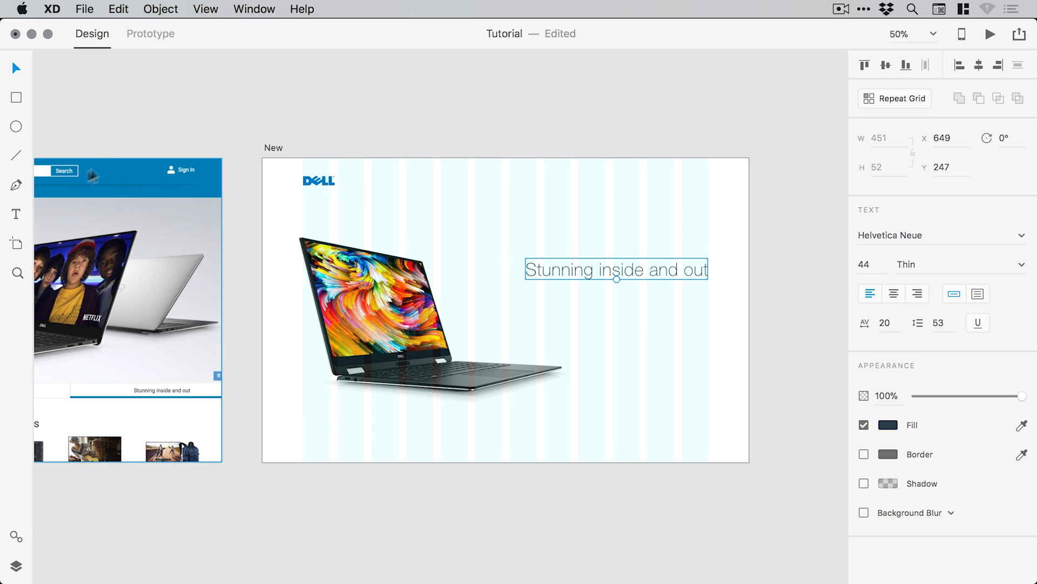
# Draw a 468 × 97 text area below the headline reading "The new XPS 13 laptop. Even more captivating with Dell Cinema and next-gen InfinityEdge display."
pyautogui.click(17, 218)
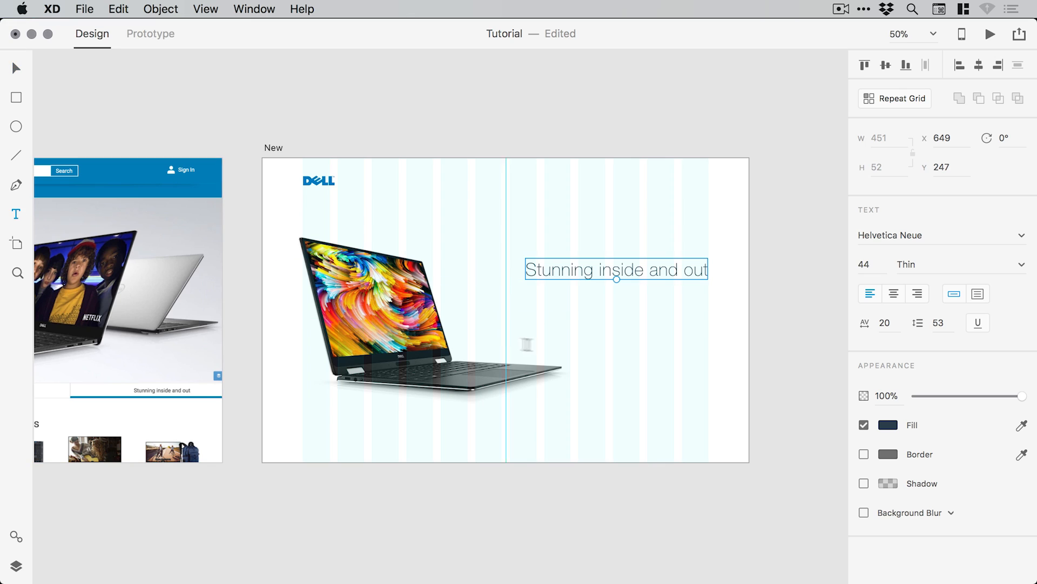
pyautogui.moveTo(519, 308); pyautogui.dragTo(708, 349)
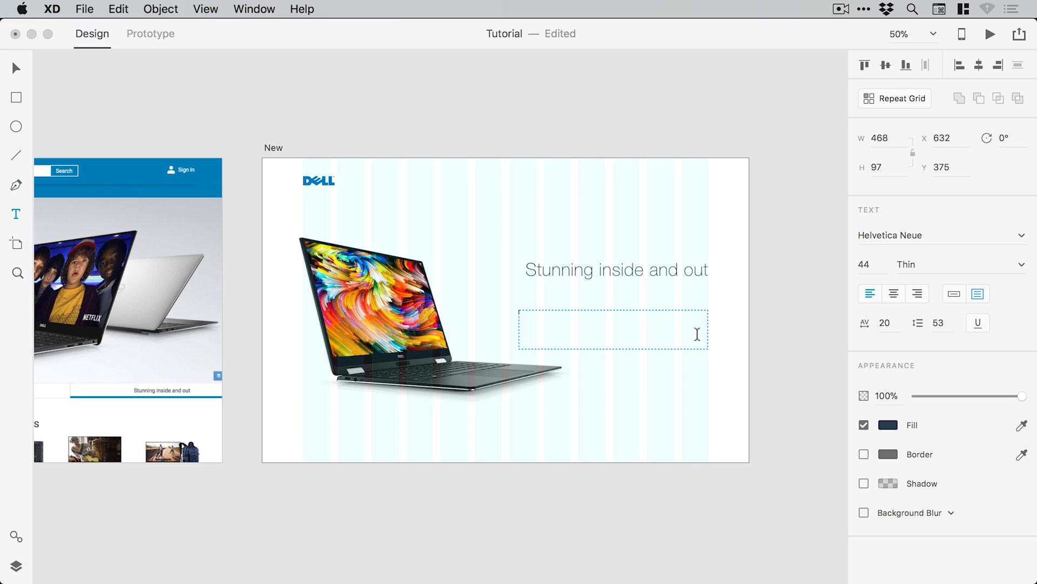
pyautogui.write('The new XPS')
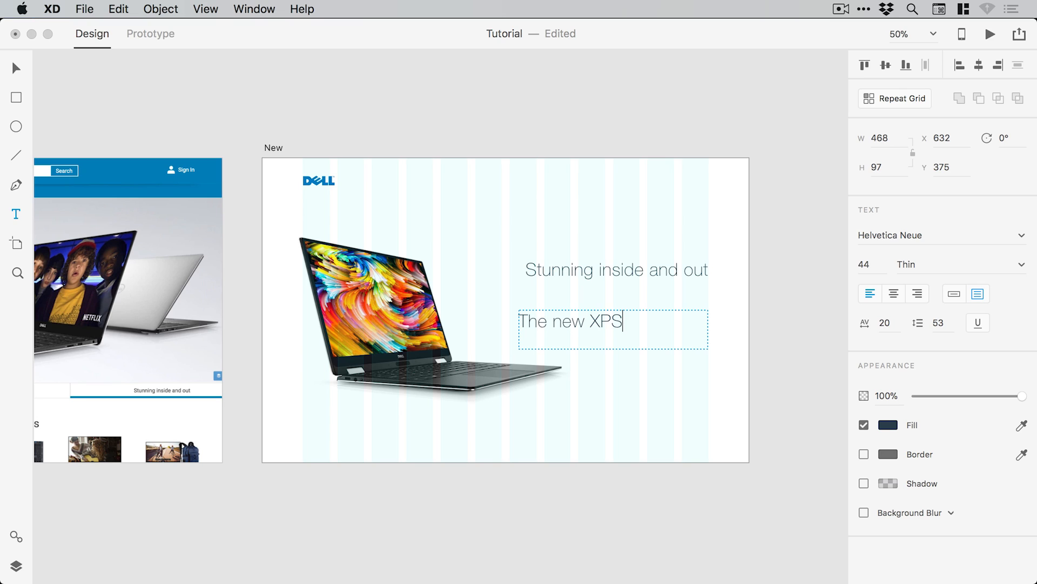
pyautogui.write(' 13 laptop. Even')
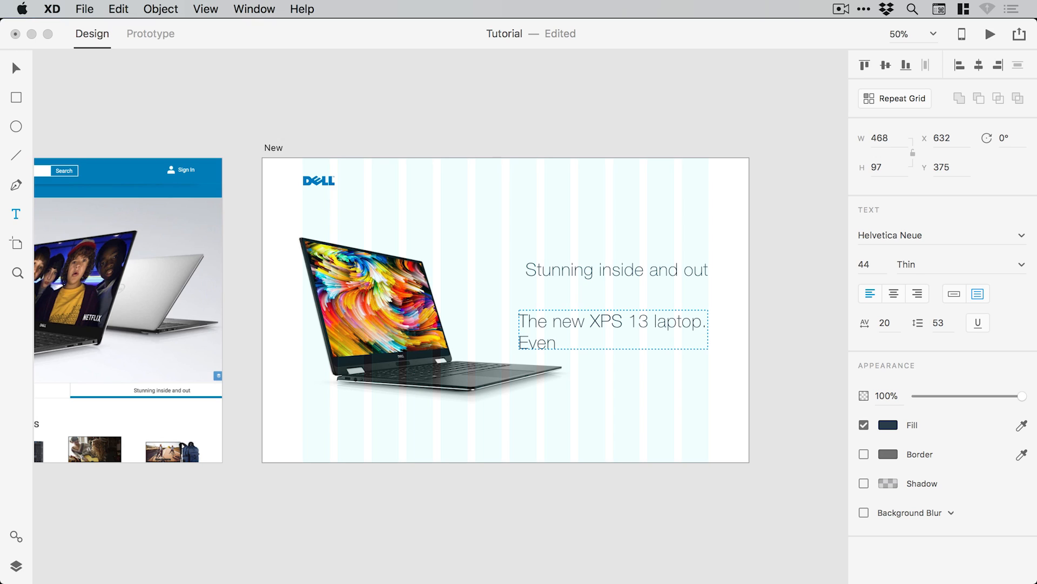
pyautogui.write(' more captivating')
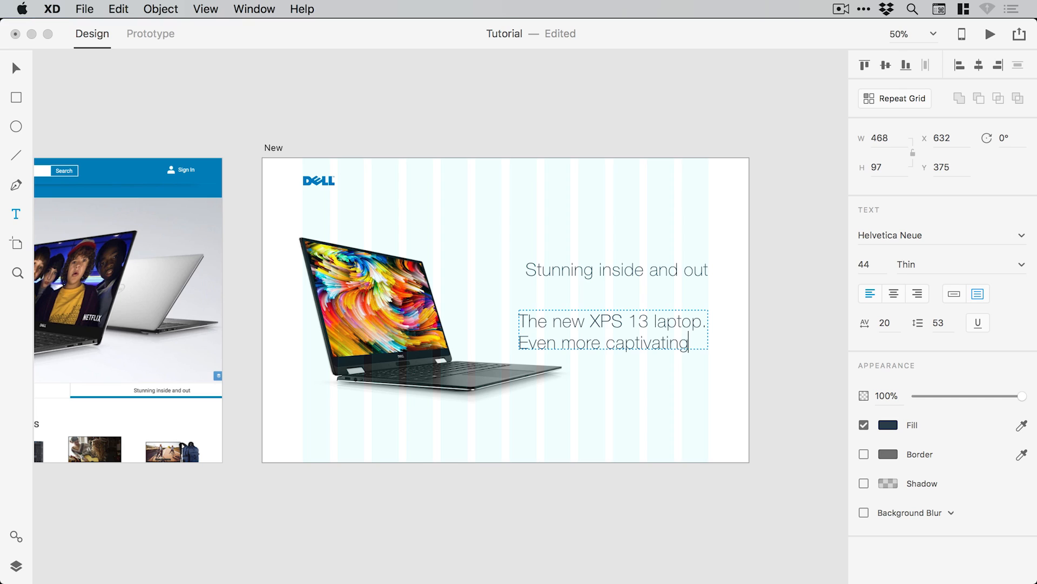
pyautogui.write(' with Dell Cinema')
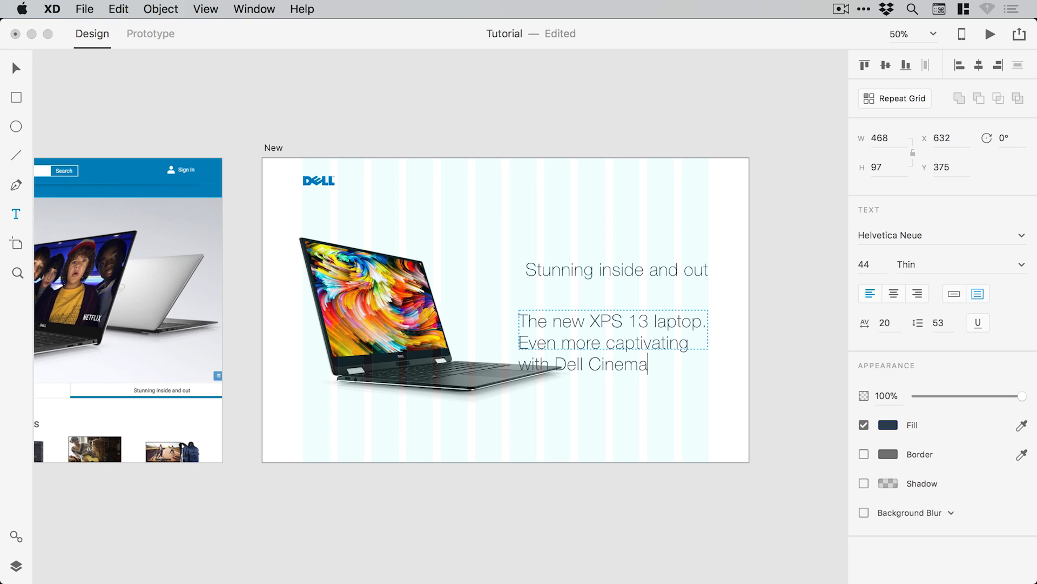
pyautogui.write(' and next-gen')
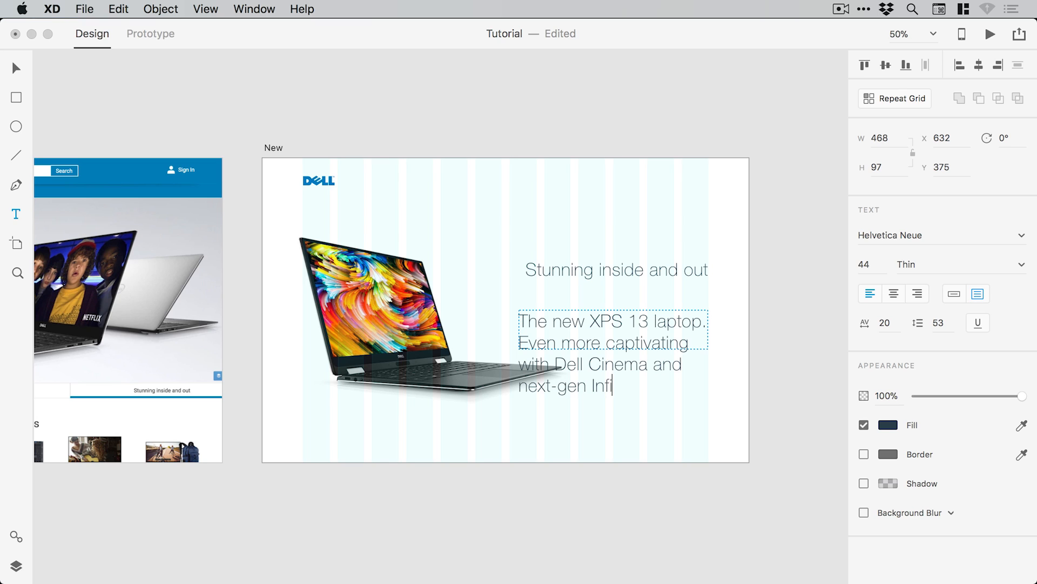
pyautogui.write(' InfinityEdge display.')
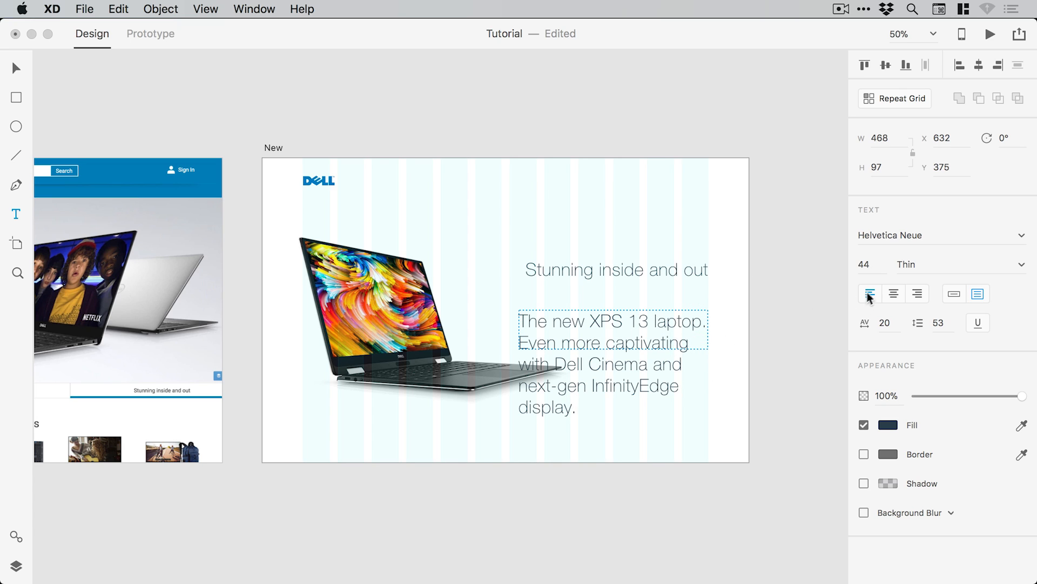
# Set the description's text size to 18 and its font weight to Light
pyautogui.press('super+a')
pyautogui.click(864, 264)
pyautogui.write('16')
pyautogui.press('Return')
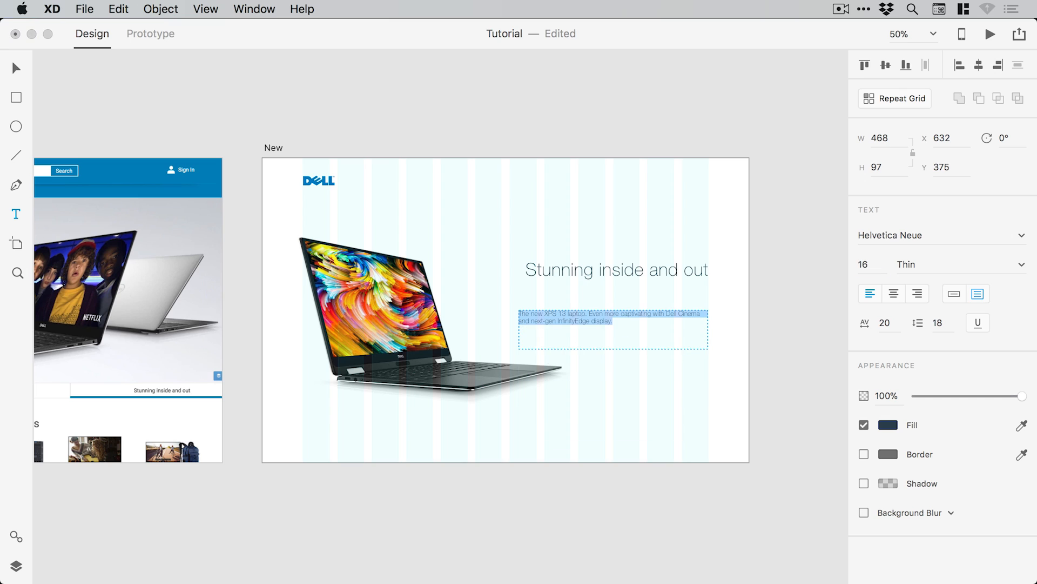
pyautogui.click(884, 266)
pyautogui.write('18')
pyautogui.press('Return')
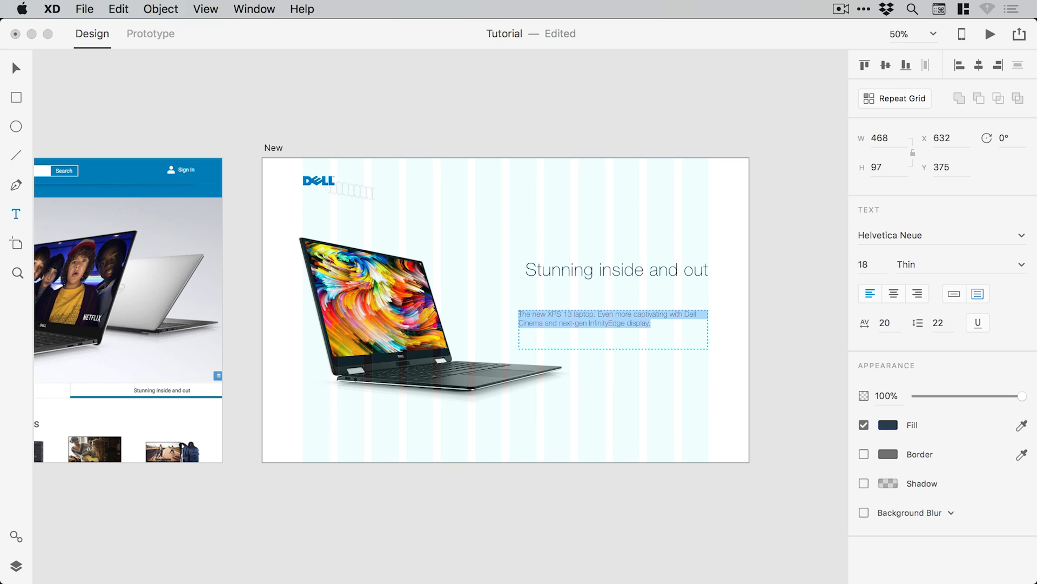
pyautogui.click(16, 72)
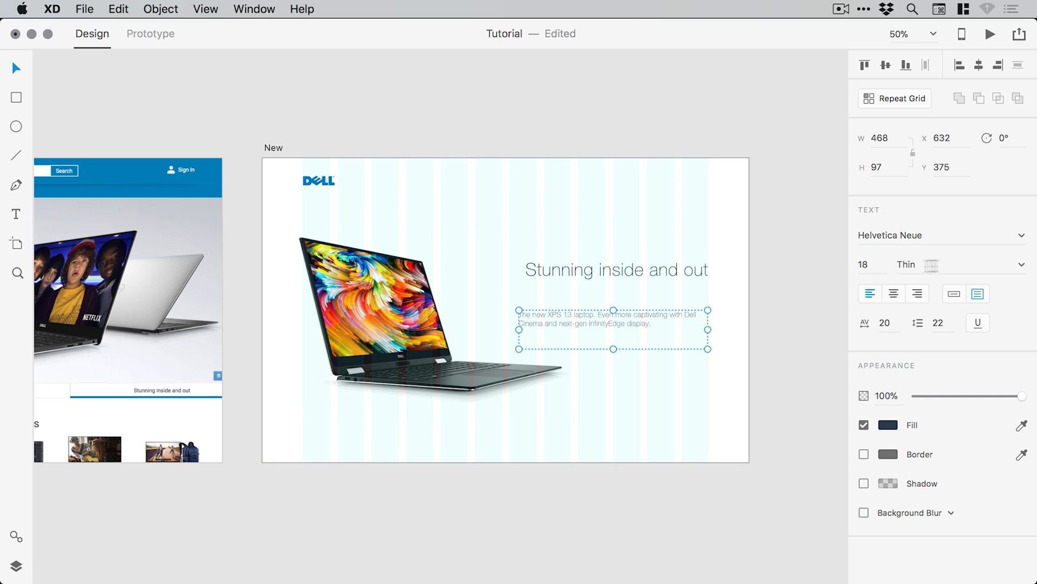
pyautogui.click(1022, 264)
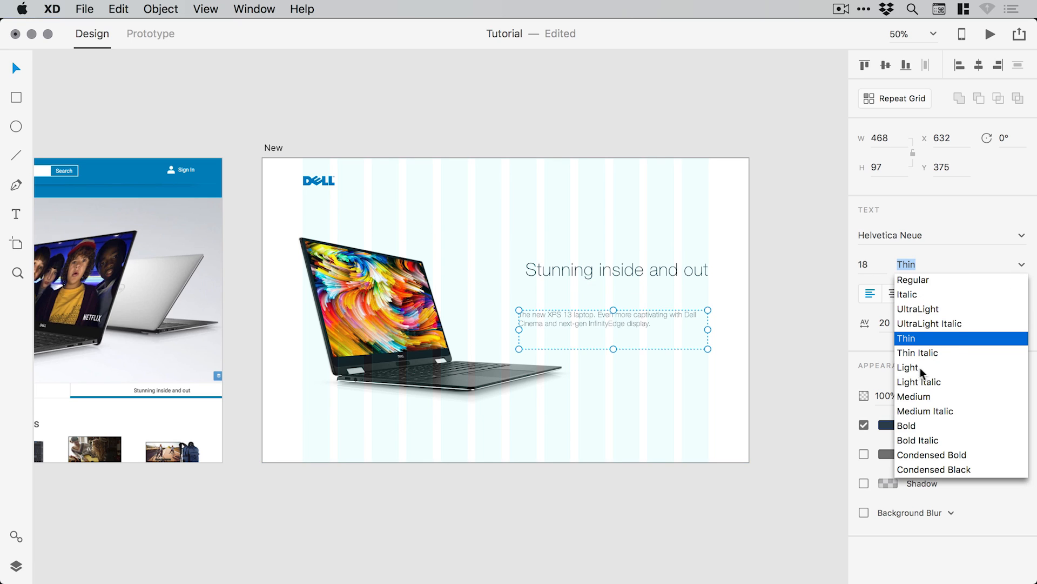
pyautogui.click(940, 367)
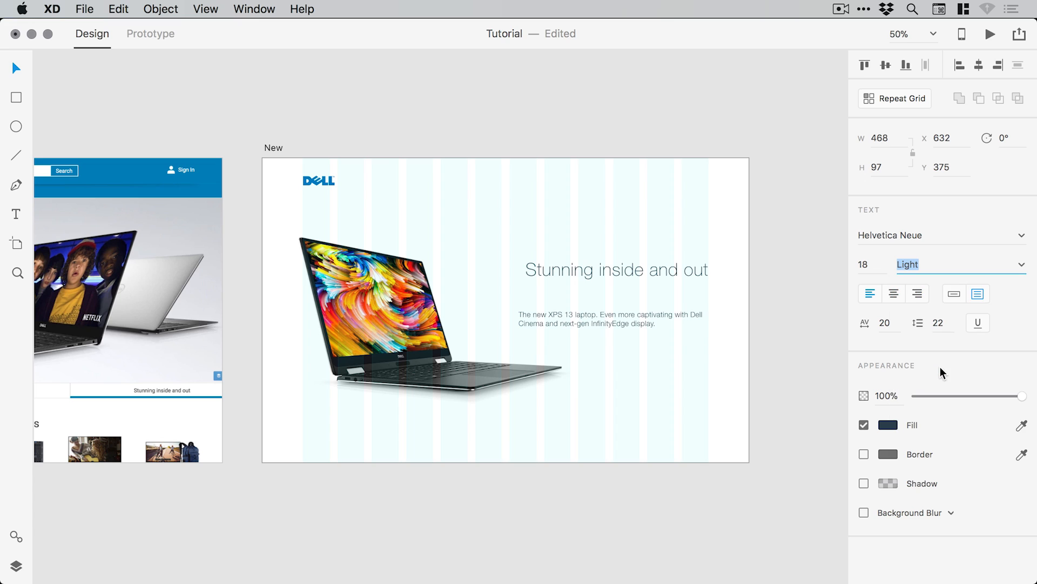
# Move the description directly beneath the headline, and shift both texts together to X 600 on the layout grid
pyautogui.moveTo(632, 322); pyautogui.dragTo(618, 271)
pyautogui.click(639, 271)
pyautogui.keyDown('shift'); pyautogui.click(630, 291); pyautogui.keyUp('shift')
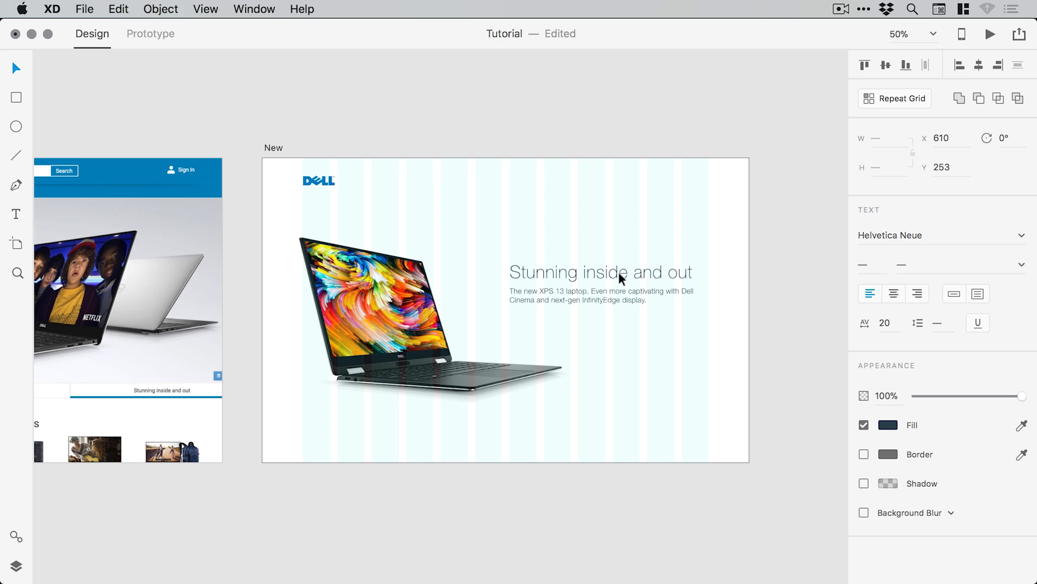
pyautogui.click(617, 112)
pyautogui.moveTo(554, 193); pyautogui.dragTo(611, 216)
# Set the description's line spacing to 24 and resize its text area to about 415 × 58
pyautogui.click(694, 303)
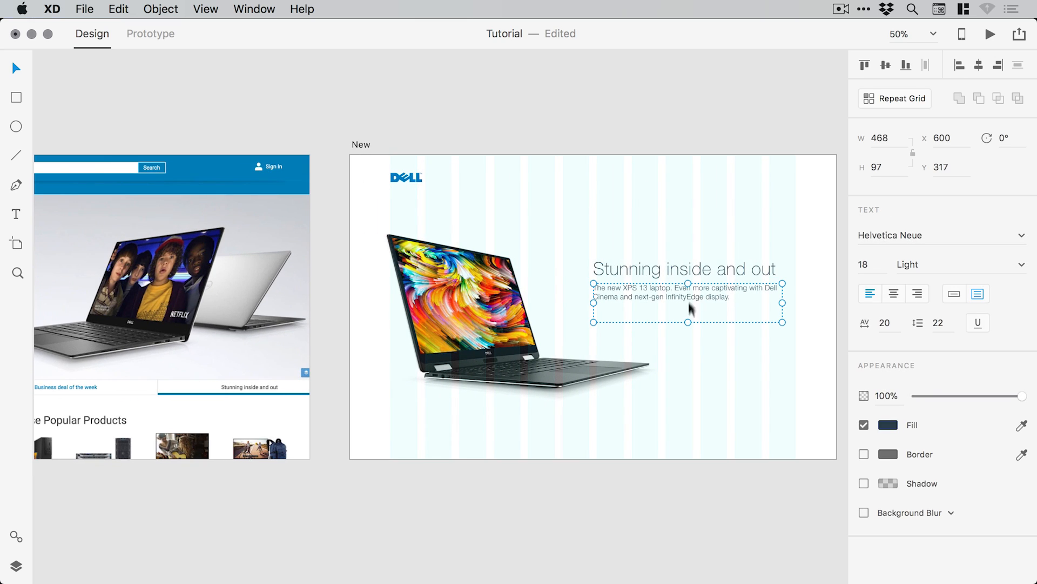
pyautogui.click(947, 322)
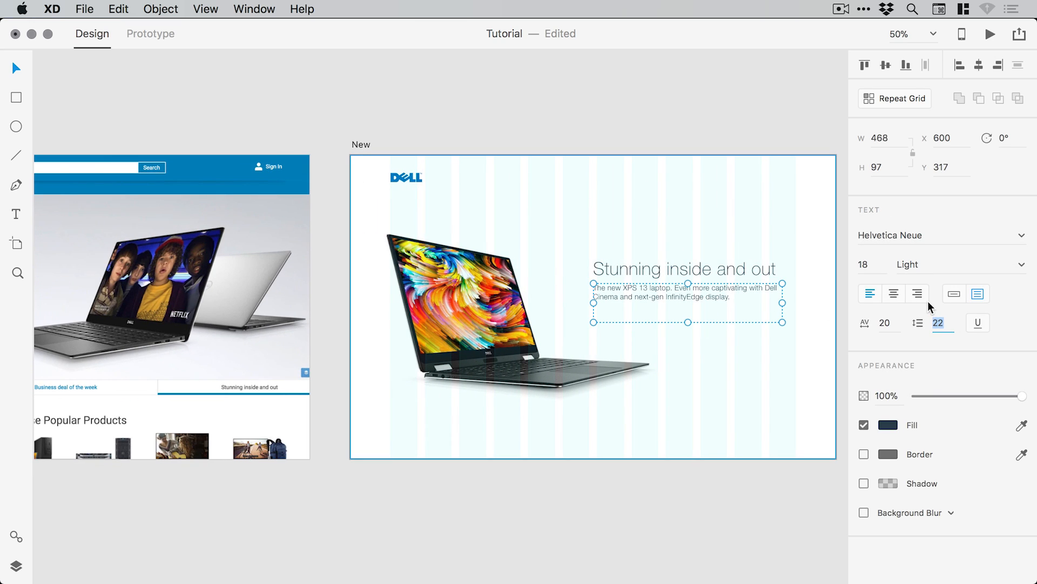
pyautogui.write('24')
pyautogui.press('Return')
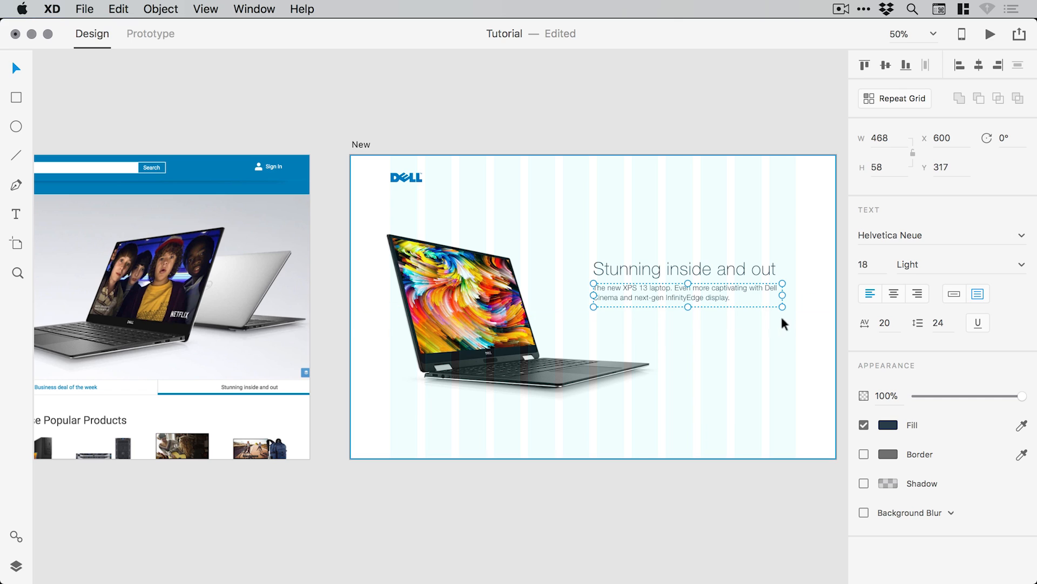
pyautogui.moveTo(782, 322); pyautogui.dragTo(761, 308)
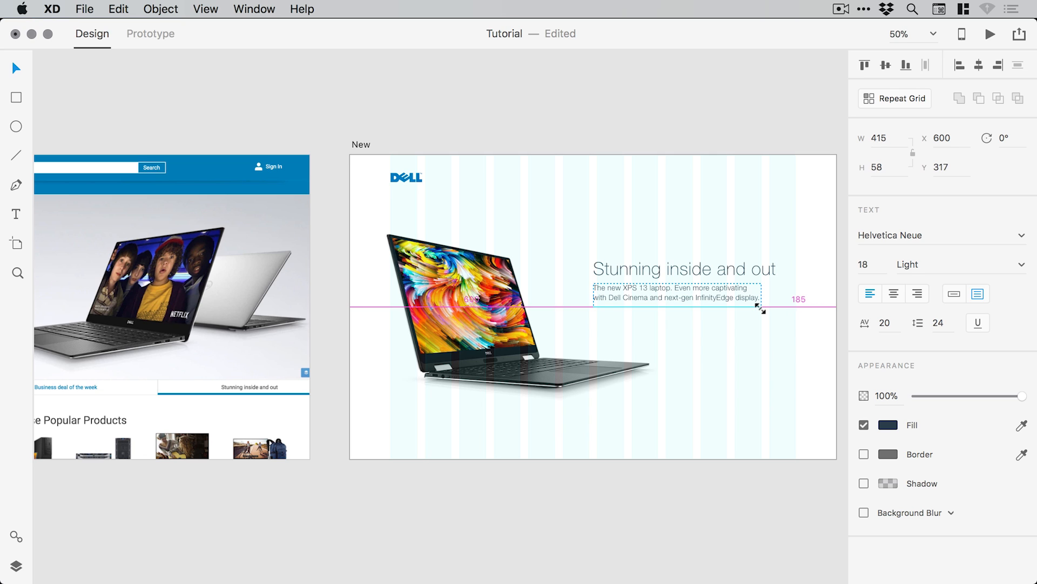
# Examine the headline and description at 100% zoom for readability and spacing
pyautogui.click(757, 105)
pyautogui.keyDown('super'); pyautogui.click(718, 293); pyautogui.keyUp('super')
pyautogui.keyDown('super'); pyautogui.click(717, 293); pyautogui.keyUp('super')
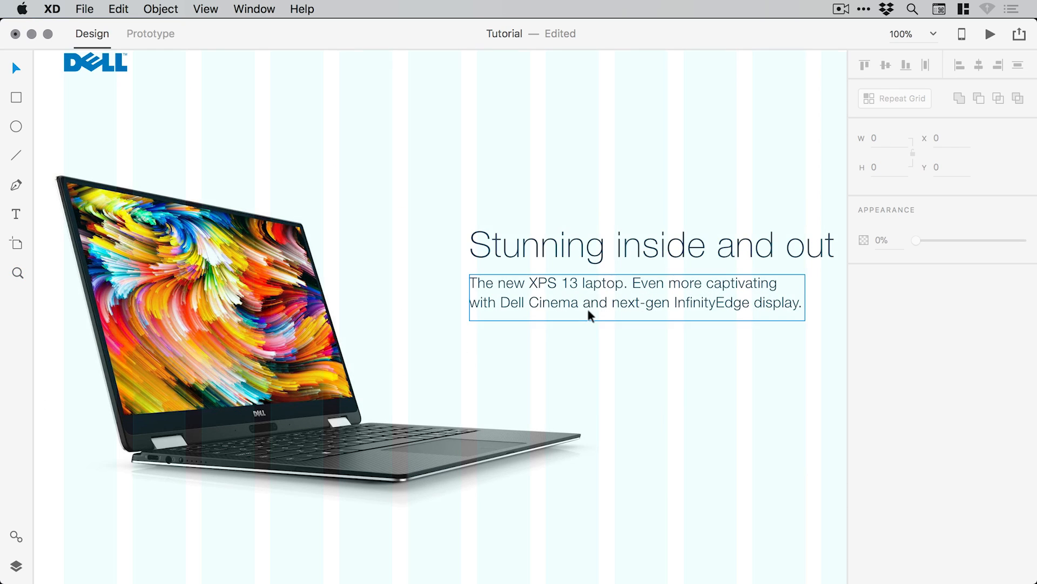
pyautogui.hscroll(5, 586, 306)
pyautogui.click(551, 300)
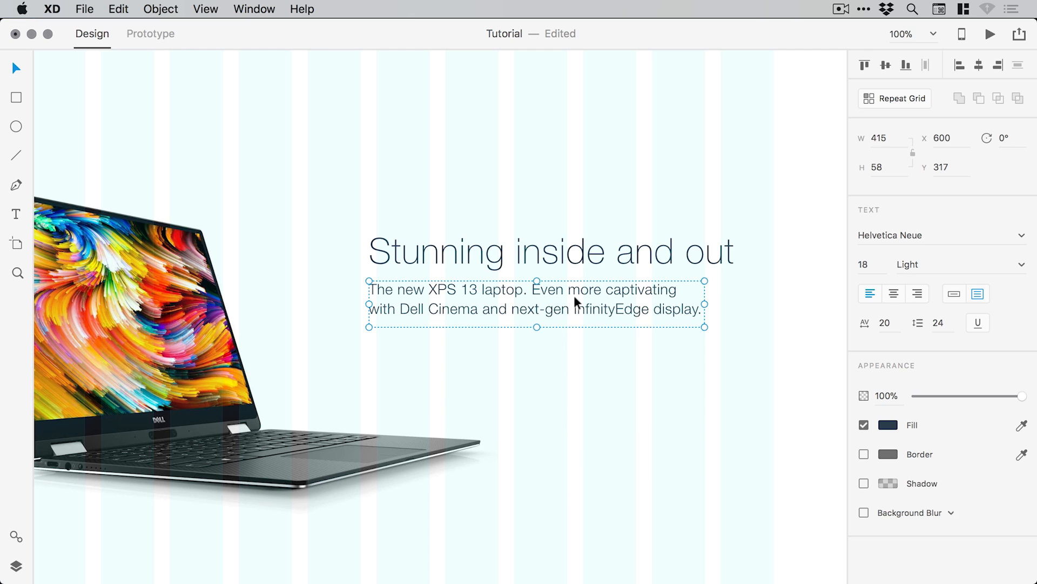
pyautogui.press('super+minus')
pyautogui.press('super+minus')
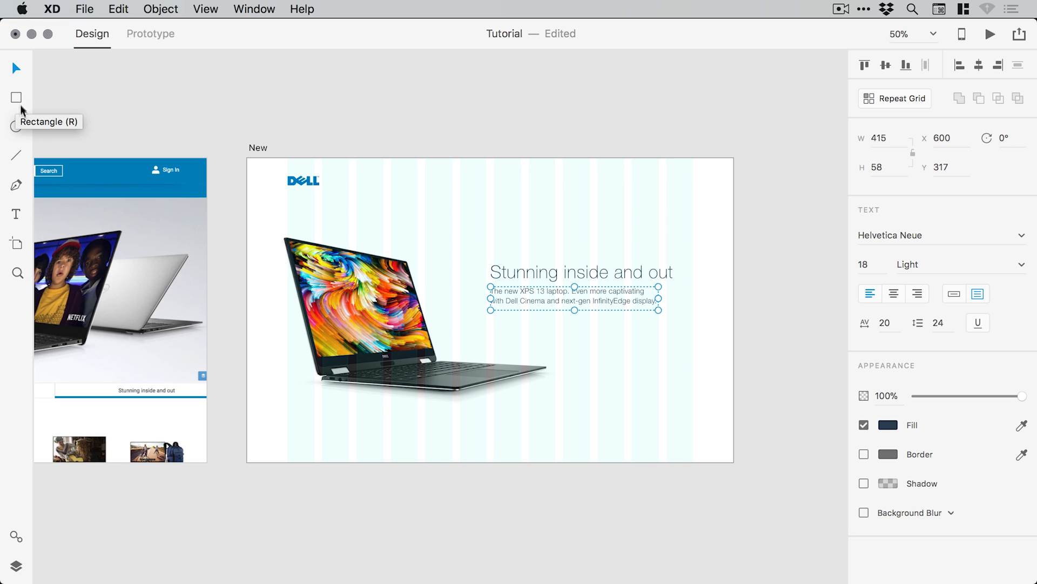
# Add a "BUY NOW" text label beneath the description on the New artboard
pyautogui.click(17, 214)
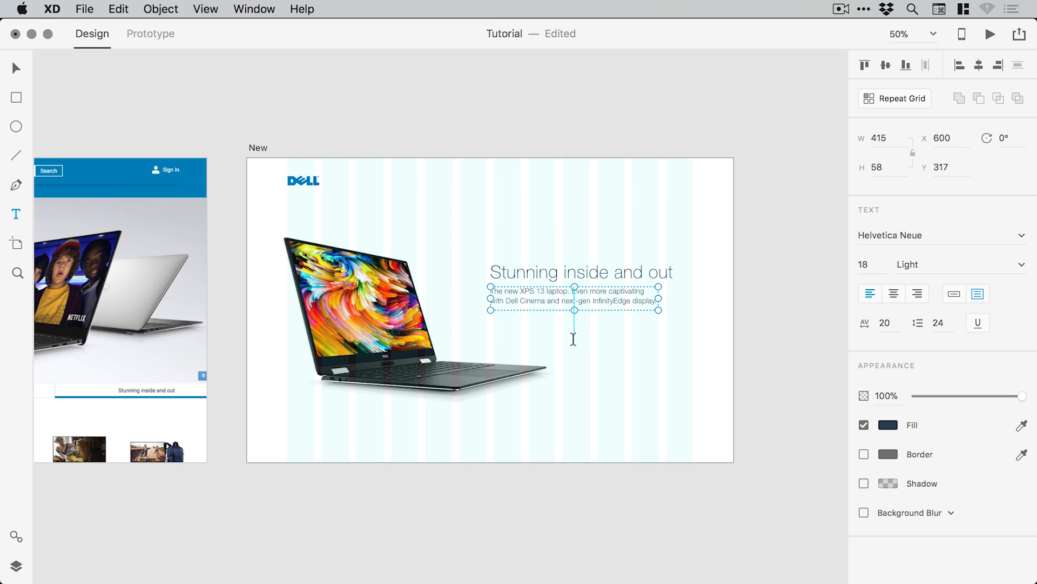
pyautogui.click(574, 340)
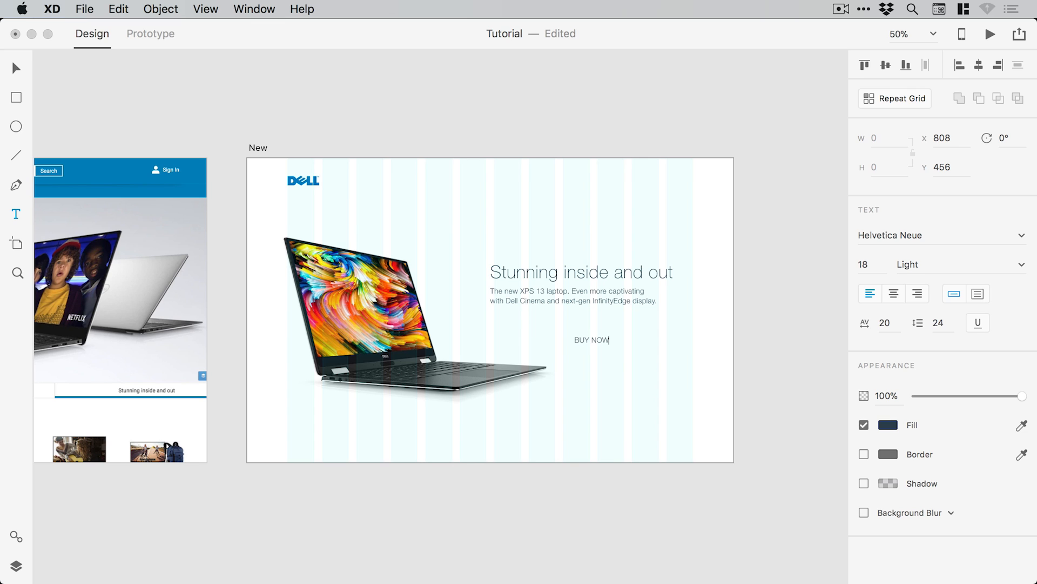
pyautogui.click(15, 69)
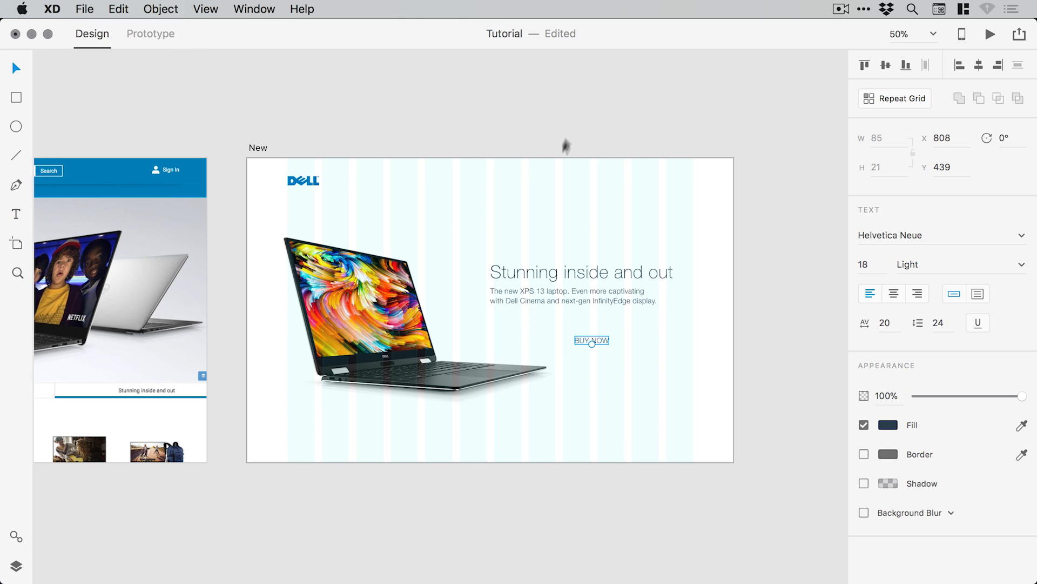
# Set the BUY NOW label to Bold at size 14, and align it beneath the description at X 600
pyautogui.press('z')
pyautogui.click(540, 335)
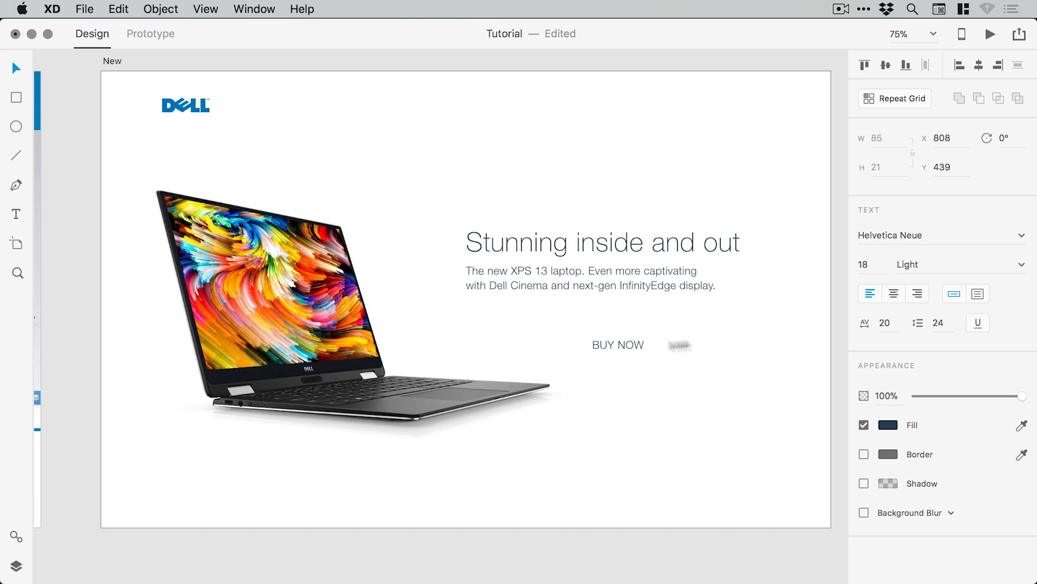
pyautogui.click(876, 265)
pyautogui.write('16')
pyautogui.press('Return')
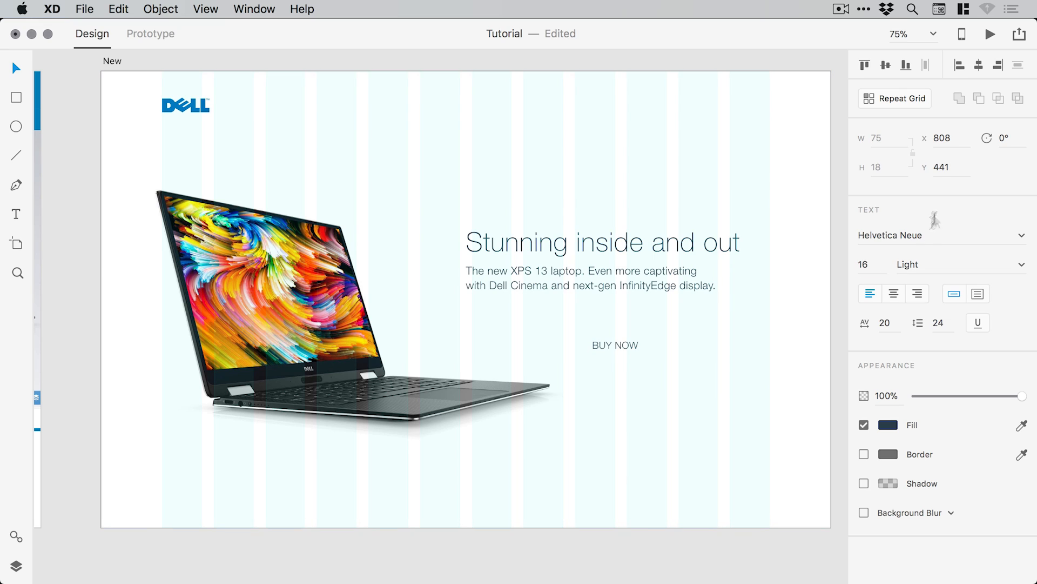
pyautogui.click(1021, 264)
pyautogui.click(932, 426)
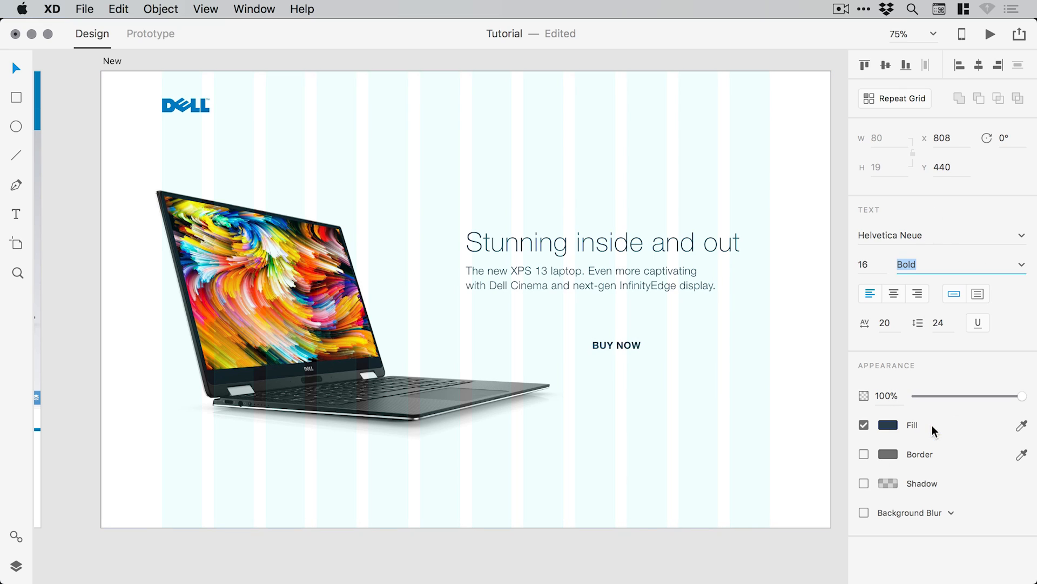
pyautogui.hotkey('shift', 'Tab')
pyautogui.write('1')
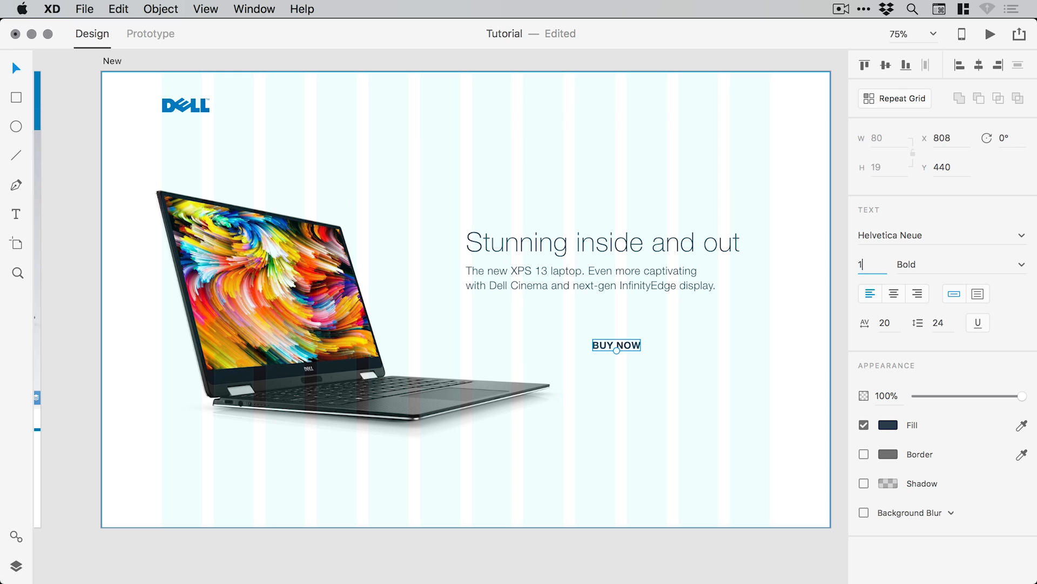
pyautogui.write('4')
pyautogui.press('Return')
pyautogui.moveTo(629, 345); pyautogui.dragTo(496, 315)
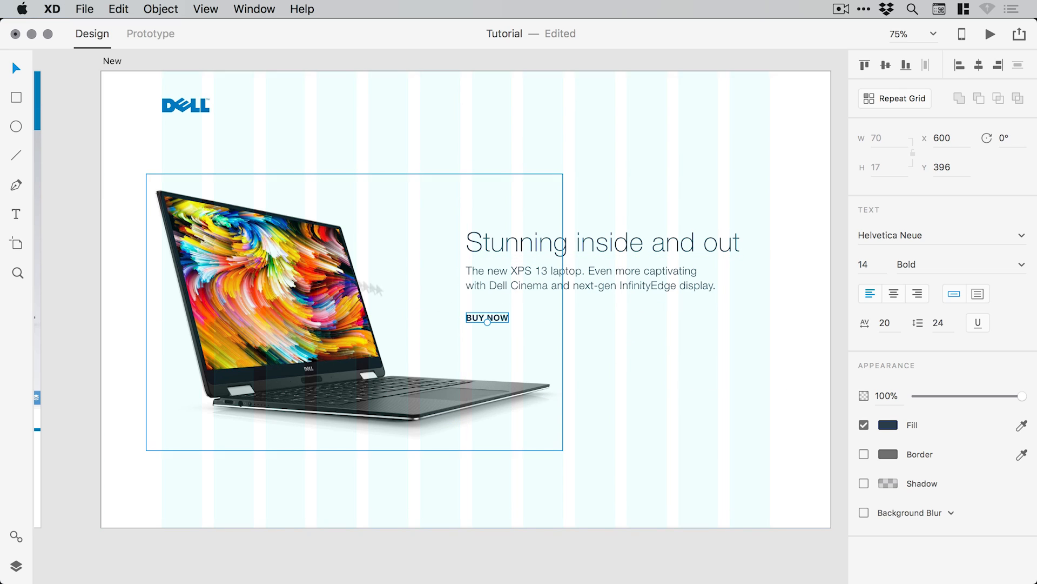
# Draw a rectangle about 112 × 43 over the BUY NOW label, aligned to X 600, as the button background
pyautogui.click(16, 97)
pyautogui.moveTo(465, 305); pyautogui.dragTo(535, 331)
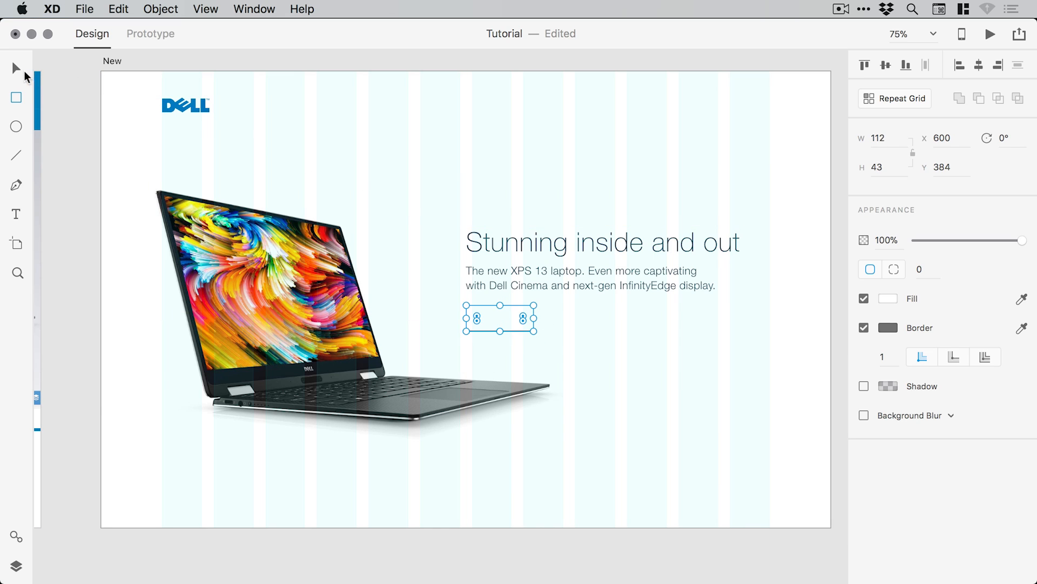
pyautogui.click(16, 68)
# Remove the button rectangle's border and fill it with dark grey #292929
pyautogui.click(864, 327)
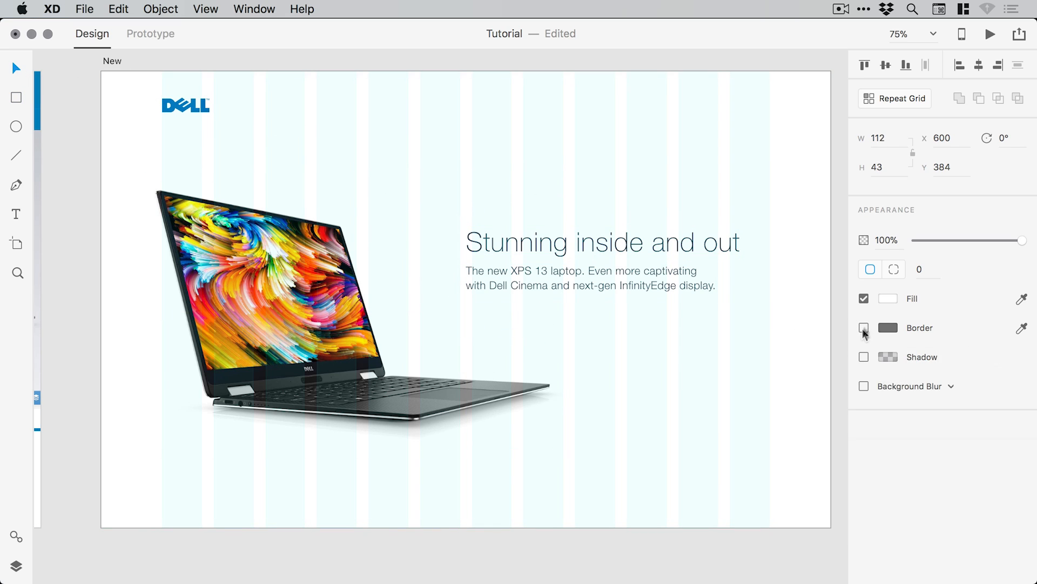
pyautogui.click(888, 298)
pyautogui.moveTo(757, 303); pyautogui.dragTo(696, 323)
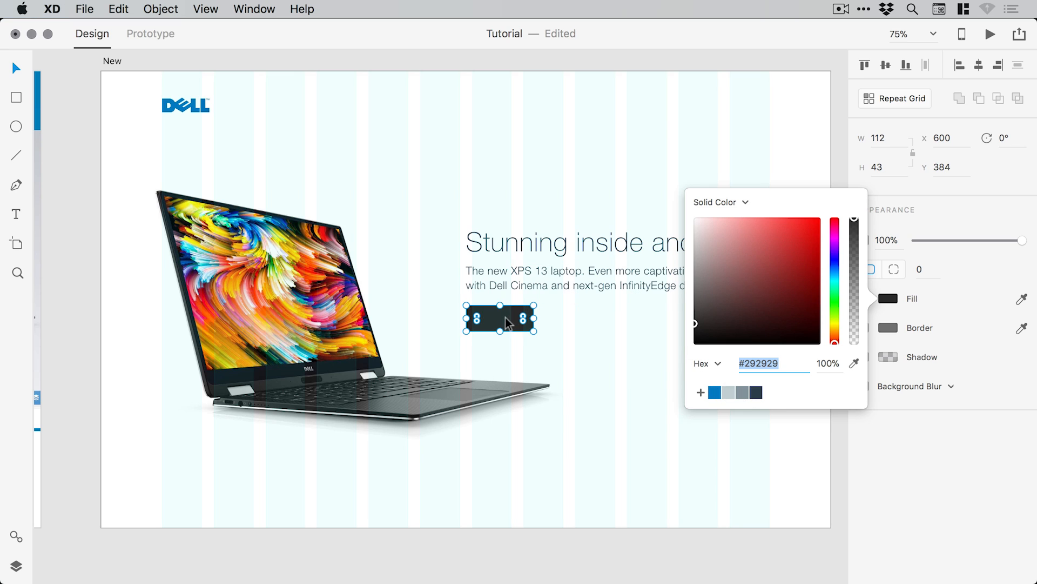
pyautogui.click(845, 180)
# Shift the rectangle off the BUY NOW label, and bring the label to the front of the stacking order
pyautogui.moveTo(513, 323); pyautogui.dragTo(542, 324)
pyautogui.moveTo(479, 317)
pyautogui.mouseDown()
pyautogui.moveTo(507, 317)
pyautogui.moveTo(485, 318)
pyautogui.mouseUp()
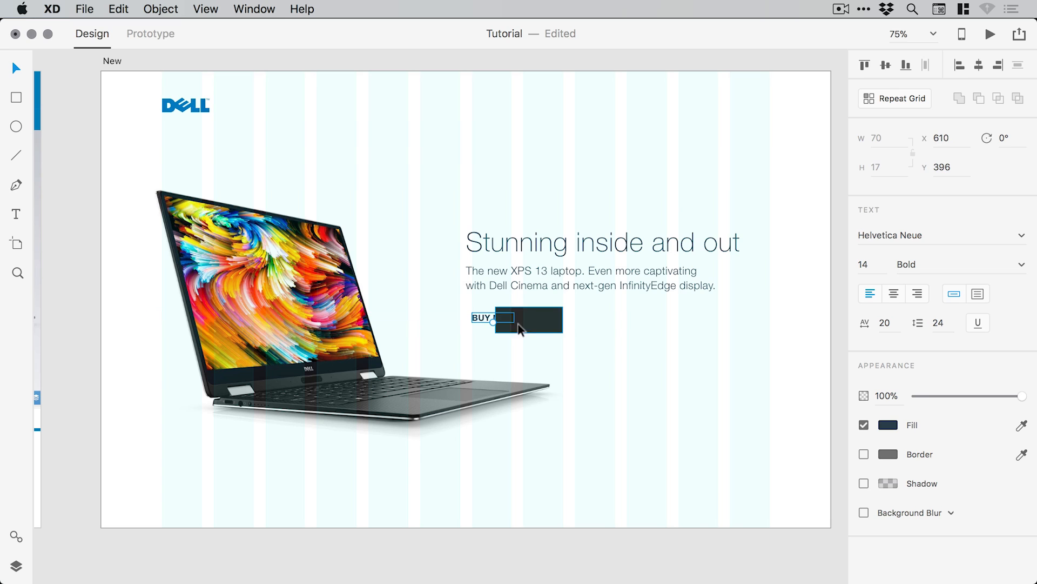
pyautogui.click(160, 9)
pyautogui.moveTo(239, 228)
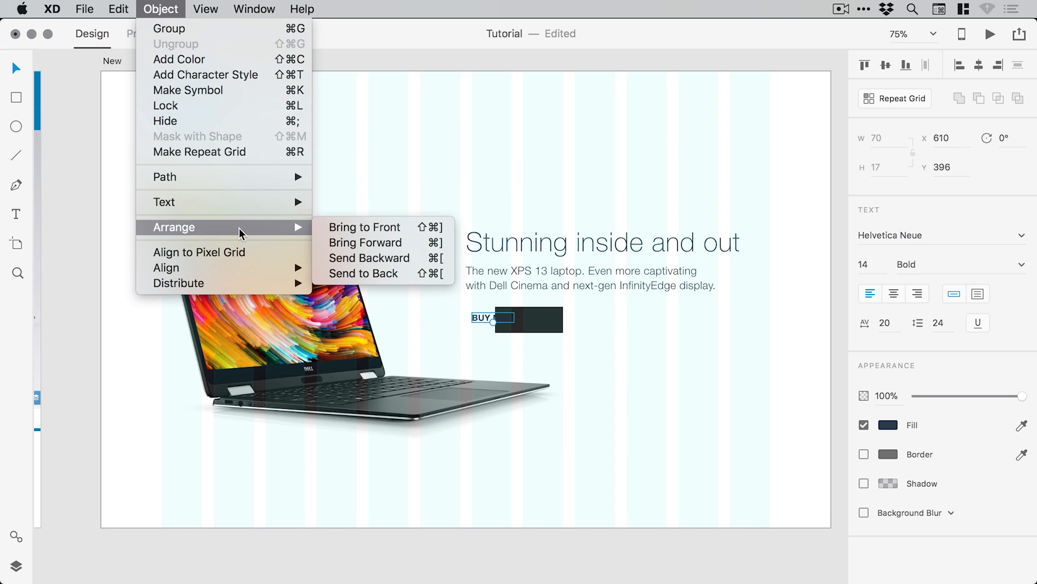
pyautogui.click(373, 228)
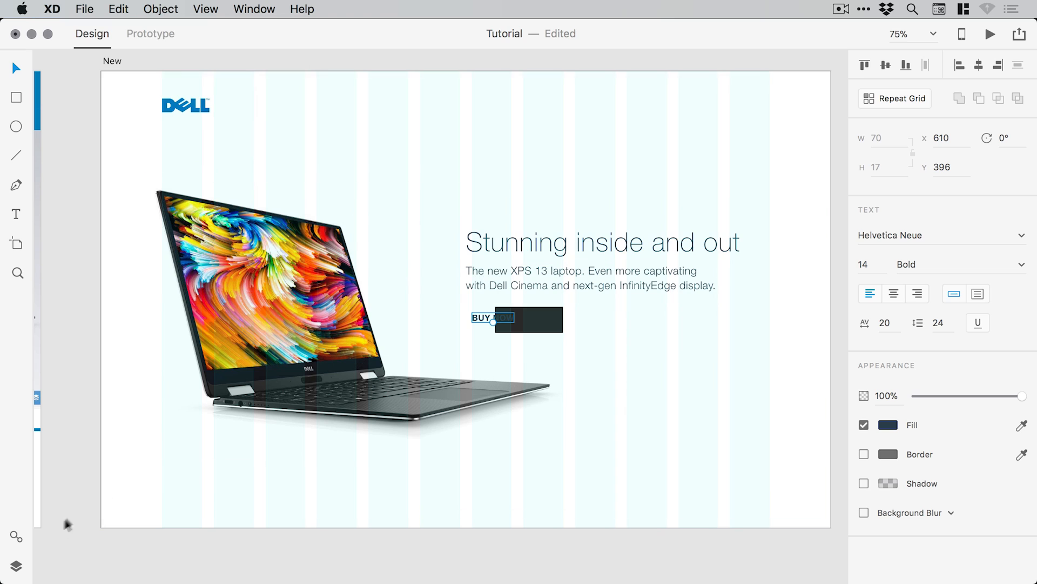
pyautogui.click(17, 565)
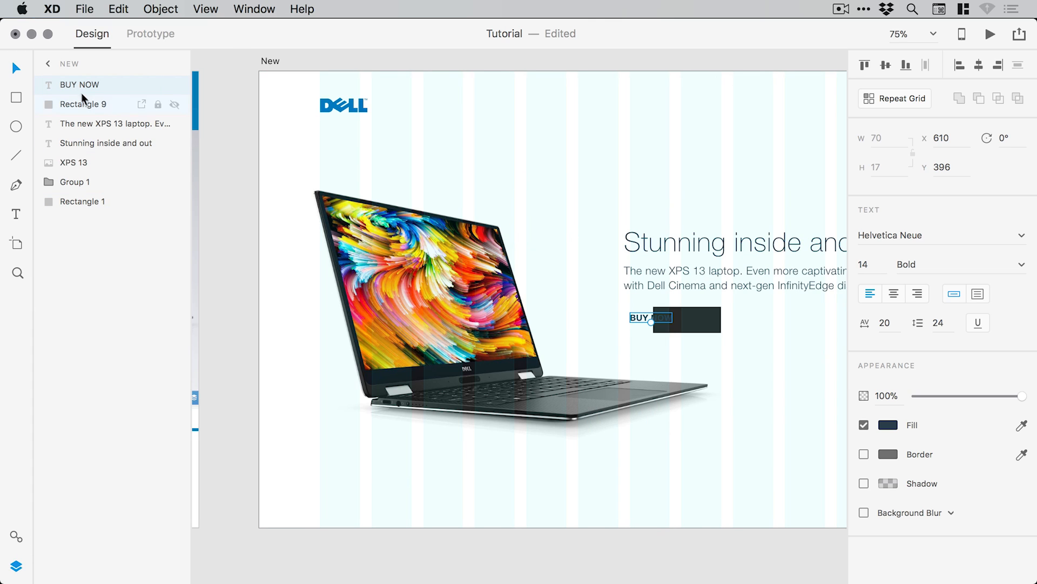
pyautogui.moveTo(69, 85)
pyautogui.mouseDown()
pyautogui.moveTo(74, 110)
pyautogui.moveTo(88, 93)
pyautogui.mouseUp()
pyautogui.click(17, 566)
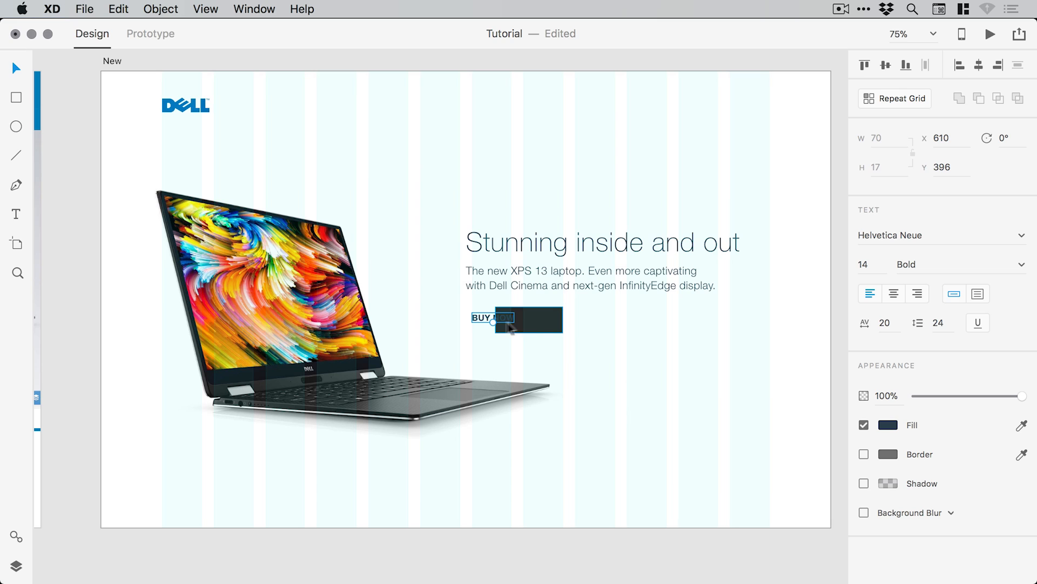
# Place the BUY NOW label on the dark rectangle and change its fill to white
pyautogui.moveTo(505, 319); pyautogui.dragTo(533, 321)
pyautogui.click(890, 428)
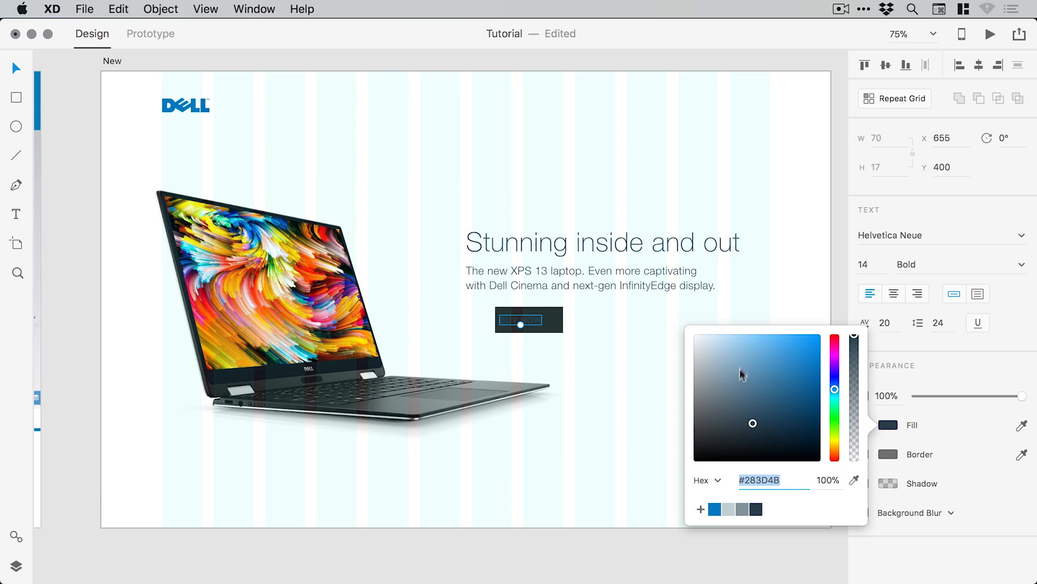
pyautogui.moveTo(744, 374); pyautogui.dragTo(672, 310)
pyautogui.click(807, 246)
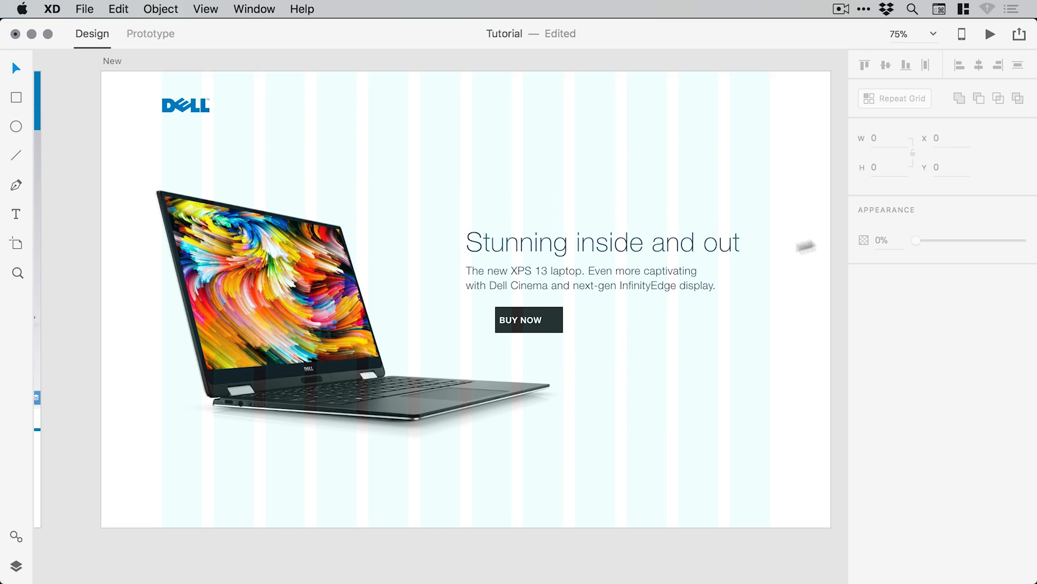
# Center the BUY NOW label on the rectangle, and move both together to X 600, Y 387 beneath the description
pyautogui.moveTo(536, 320)
pyautogui.mouseDown()
pyautogui.moveTo(544, 332)
pyautogui.moveTo(518, 325)
pyautogui.mouseUp()
pyautogui.keyDown('shift'); pyautogui.click(539, 327); pyautogui.keyUp('shift')
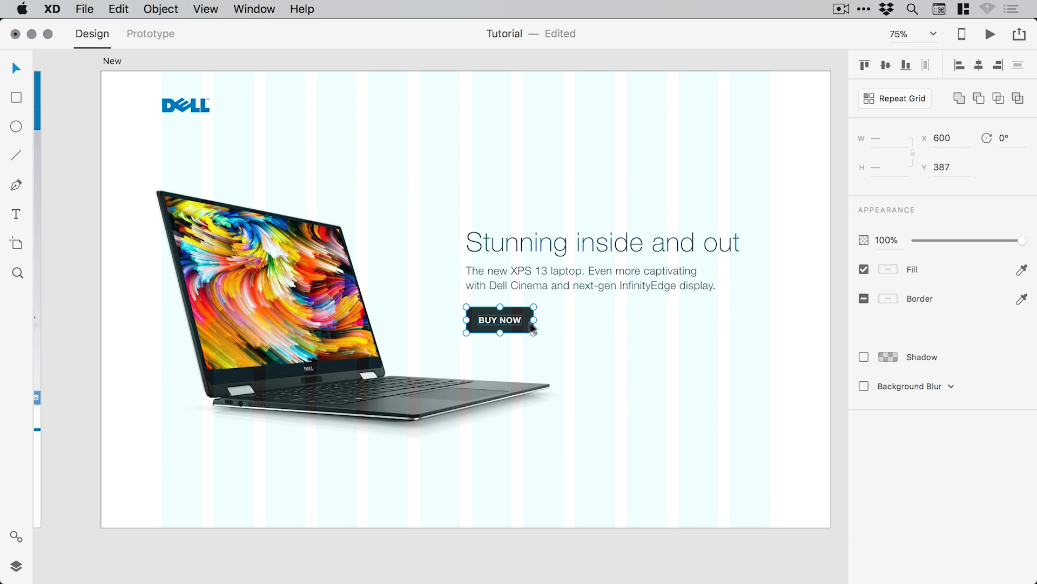
pyautogui.click(694, 61)
# Compare the New artboard's hero with the Current artboard, examining the old headline card, disclaimer and laptop image
pyautogui.press('space')
pyautogui.moveTo(590, 237); pyautogui.dragTo(581, 251)
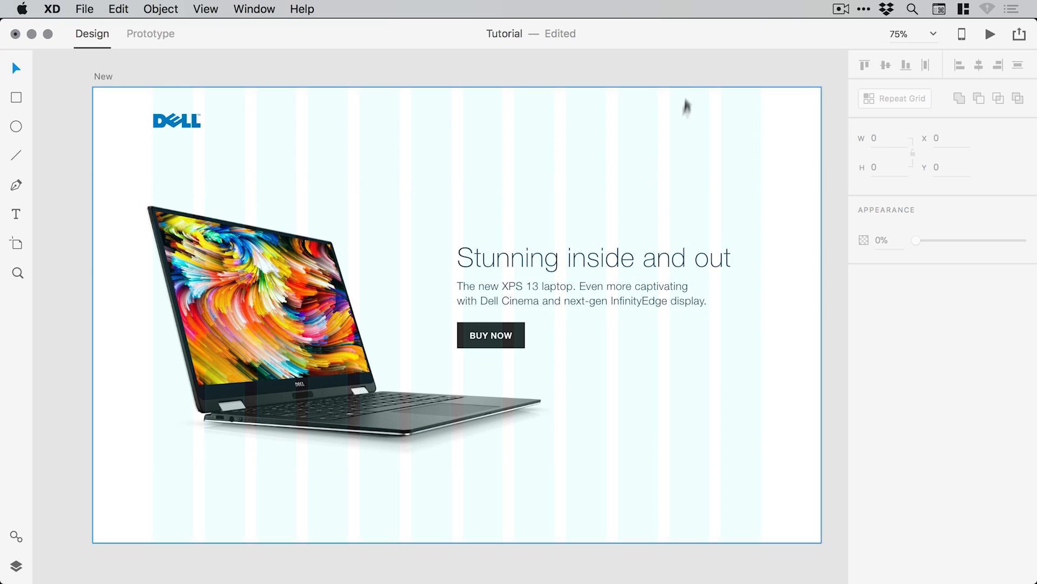
pyautogui.press('super+minus')
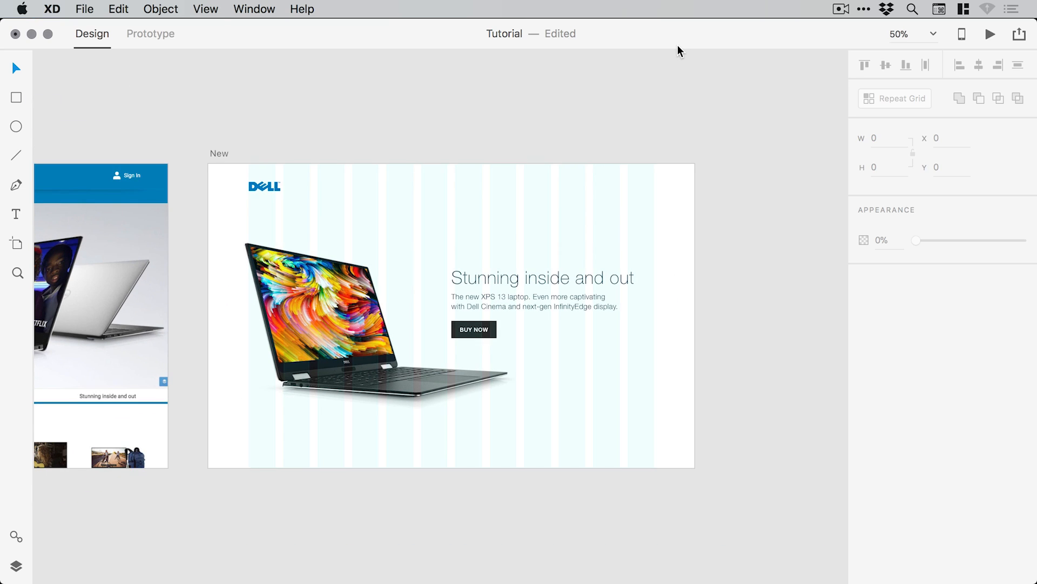
pyautogui.hscroll(-2, 494, 299)
pyautogui.scroll(1, 494, 299)
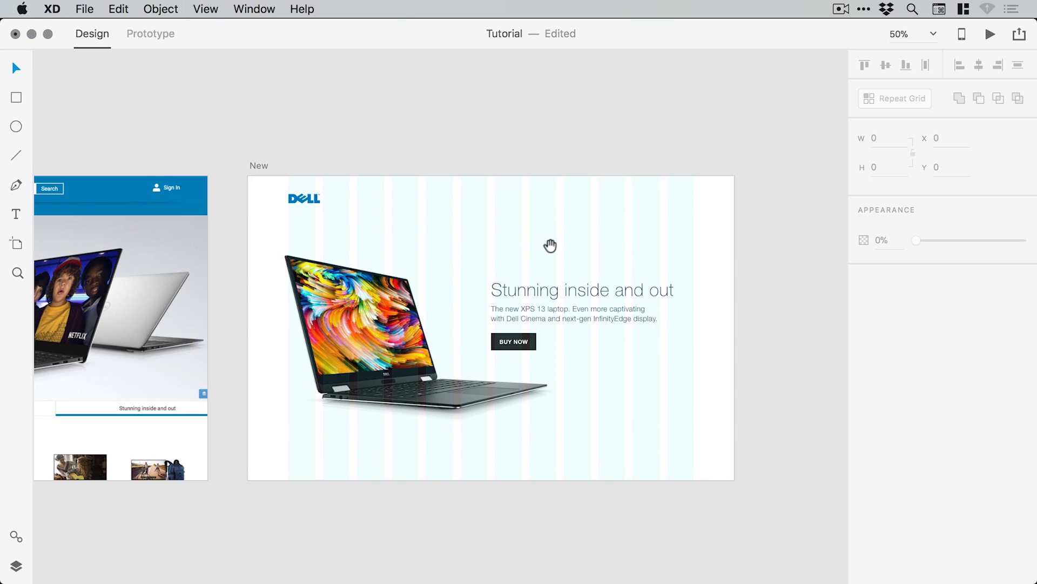
pyautogui.hscroll(-6, 550, 246)
pyautogui.scroll(-1, 550, 245)
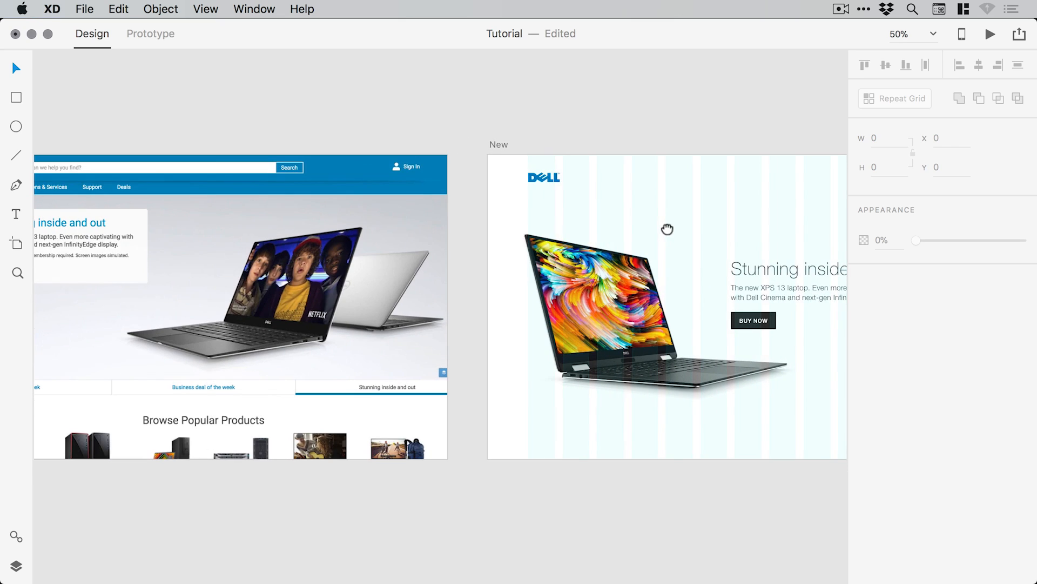
pyautogui.hscroll(-3, 667, 229)
pyautogui.hscroll(-1, 682, 246)
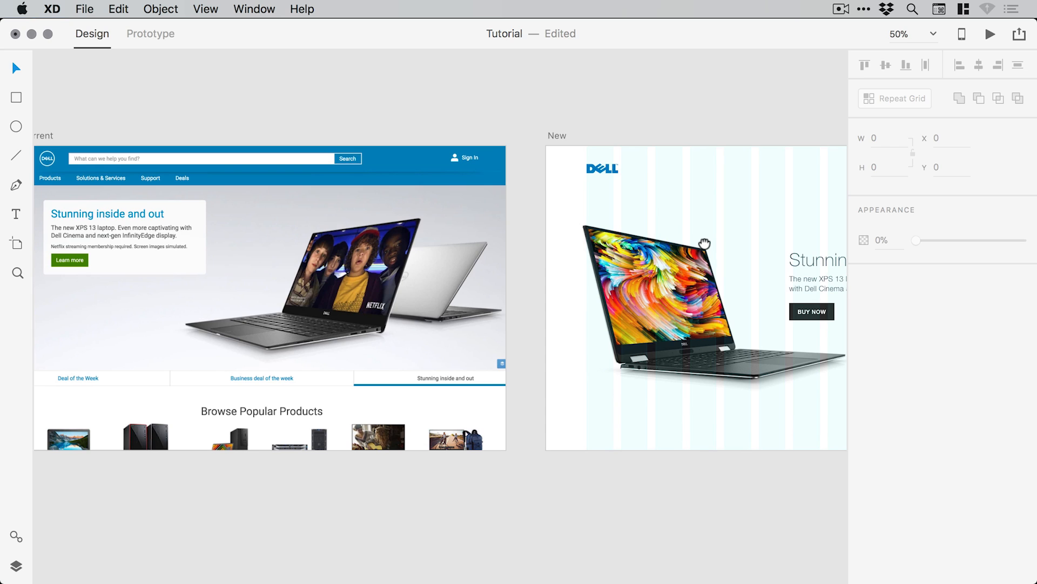
pyautogui.hscroll(-2, 704, 244)
pyautogui.scroll(1, 704, 244)
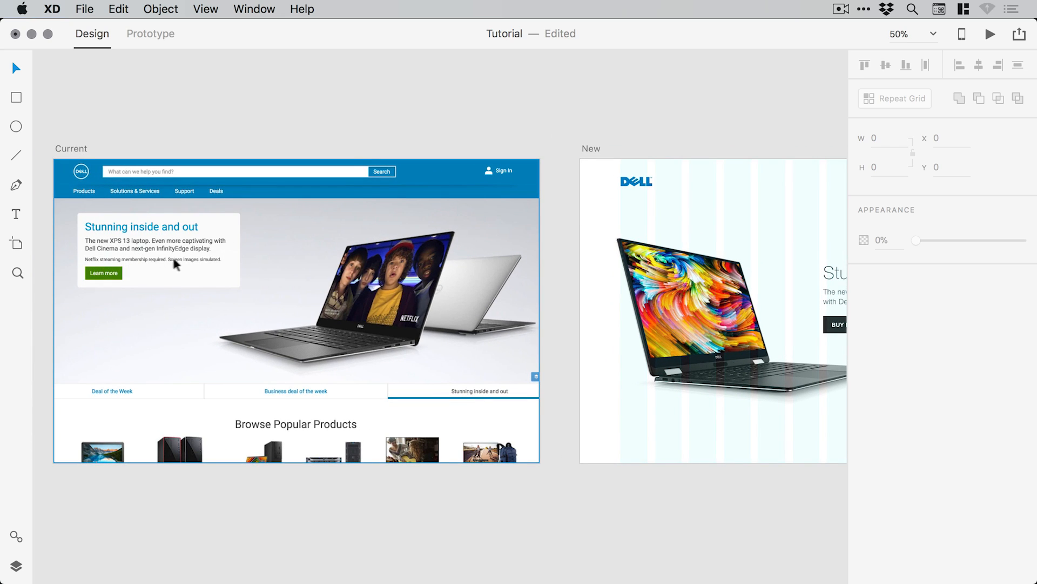
pyautogui.scroll(3, 173, 261)
pyautogui.scroll(-1, 146, 262)
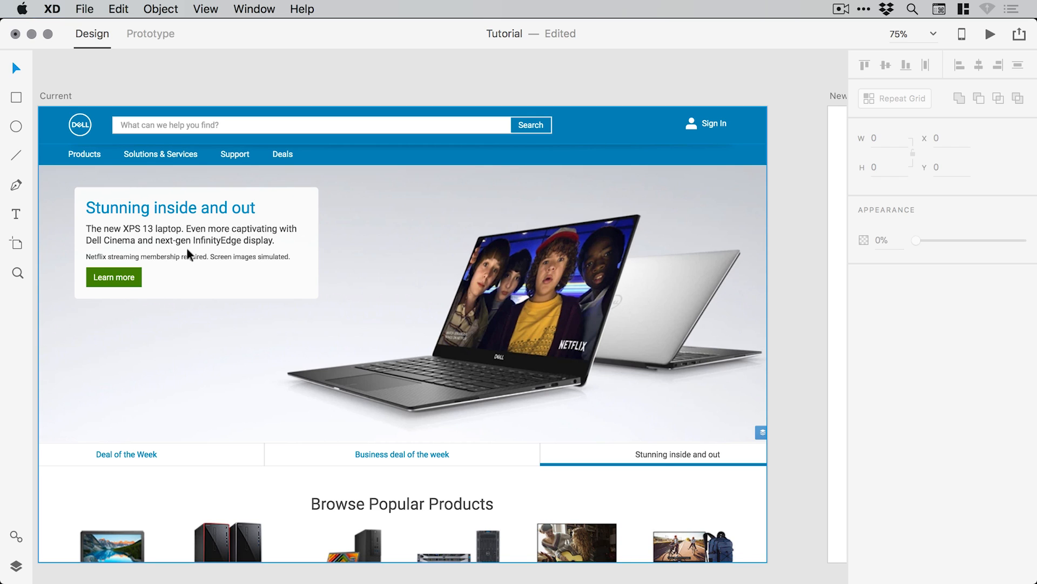
pyautogui.press('super+minus')
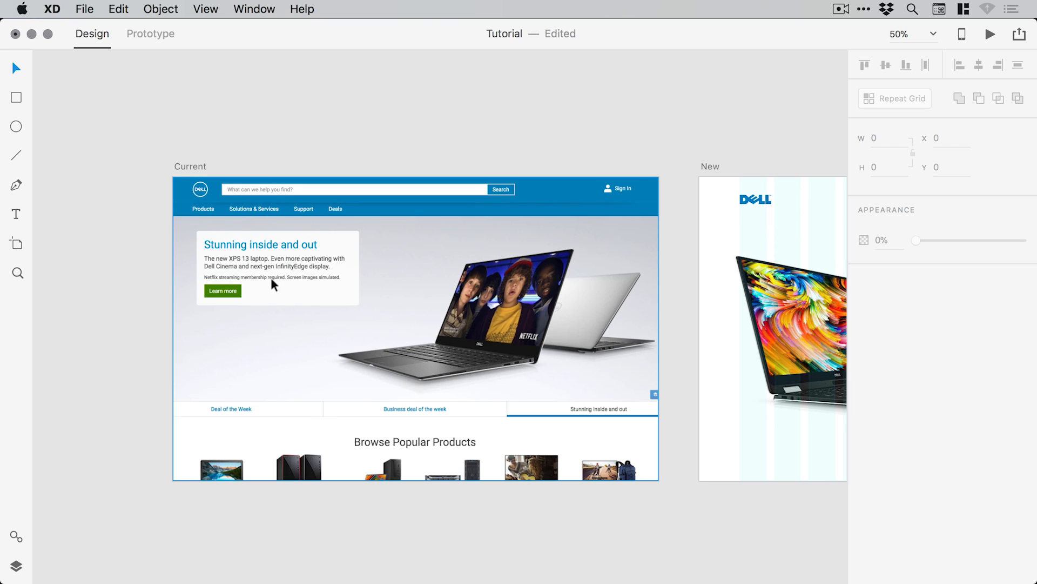
pyautogui.hscroll(3, 271, 277)
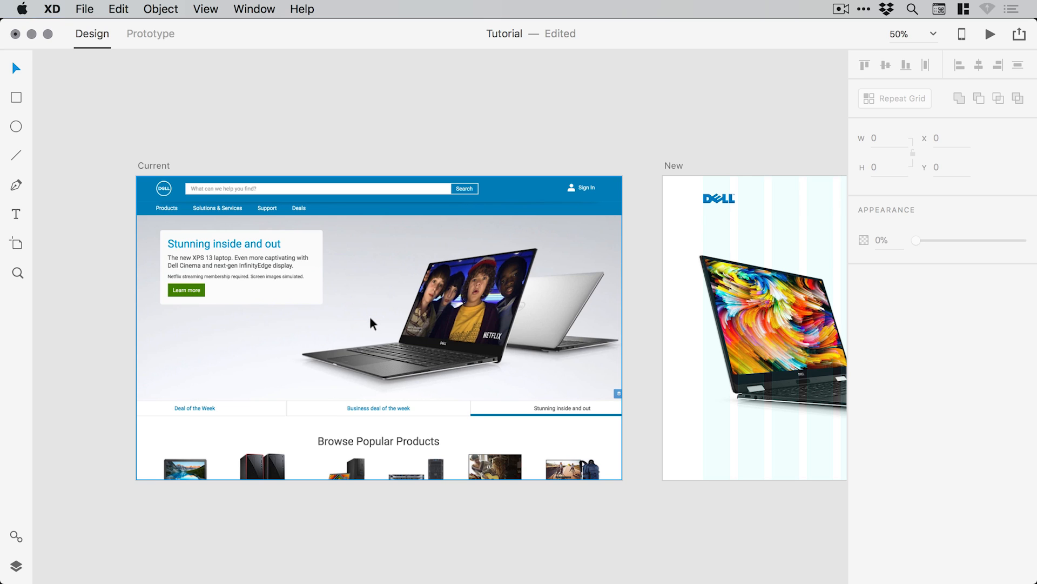
# Examine the Current artboard's text card and Learn more button up close, and compare them with the new BUY NOW button
pyautogui.click(177, 245)
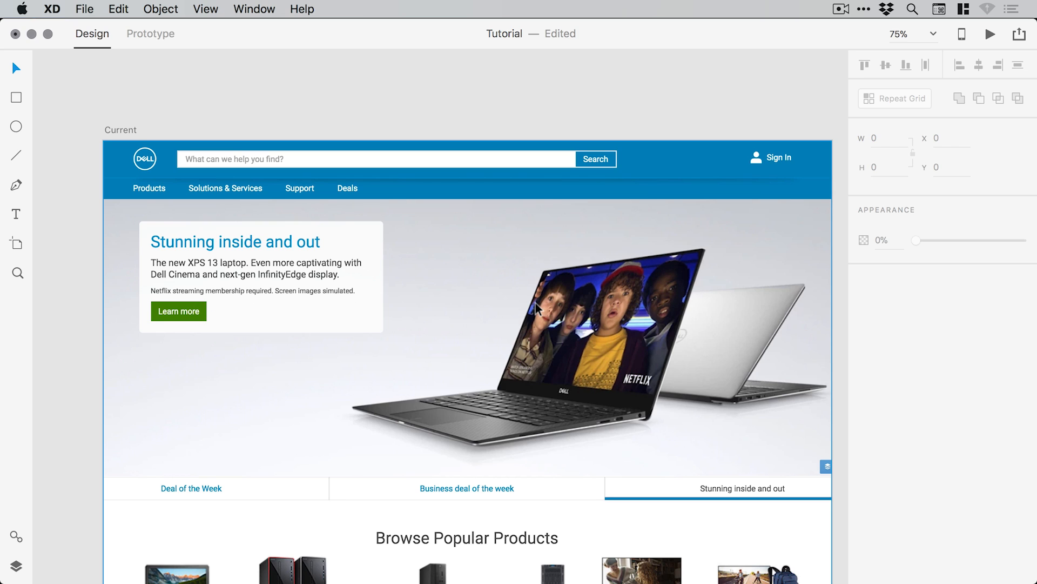
pyautogui.press('super+minus')
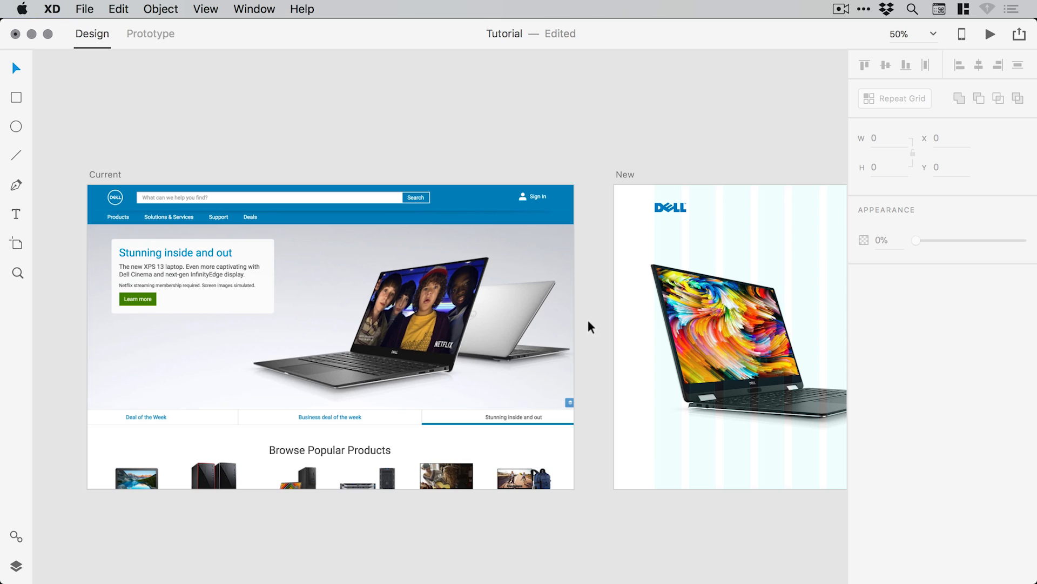
pyautogui.press('z')
pyautogui.click(133, 296)
pyautogui.click(133, 296)
pyautogui.click(133, 297)
pyautogui.click(133, 296)
pyautogui.press('v')
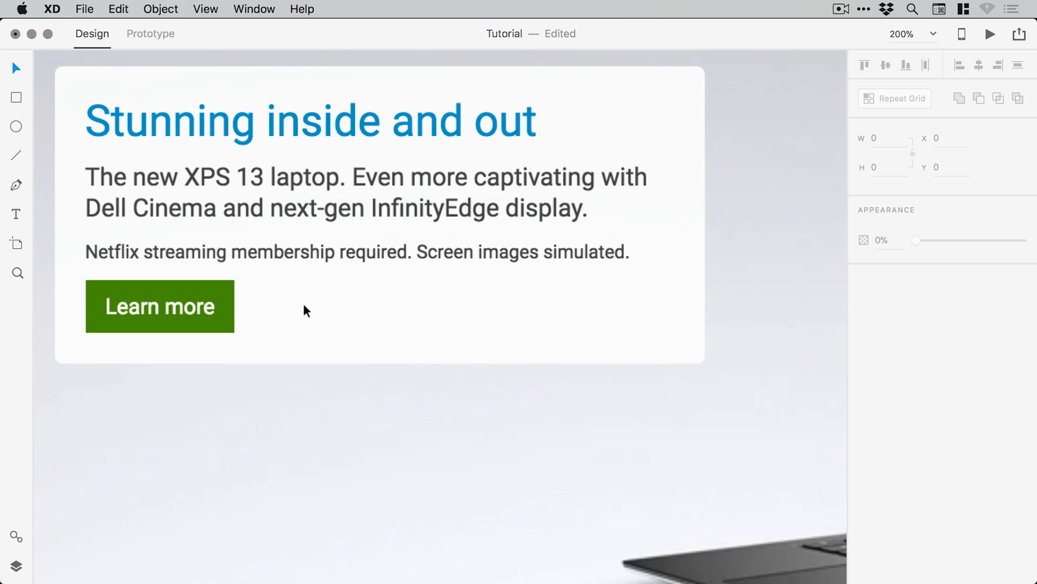
pyautogui.press('super+minus')
pyautogui.press('super+minus')
pyautogui.press('super+minus')
pyautogui.press('space')
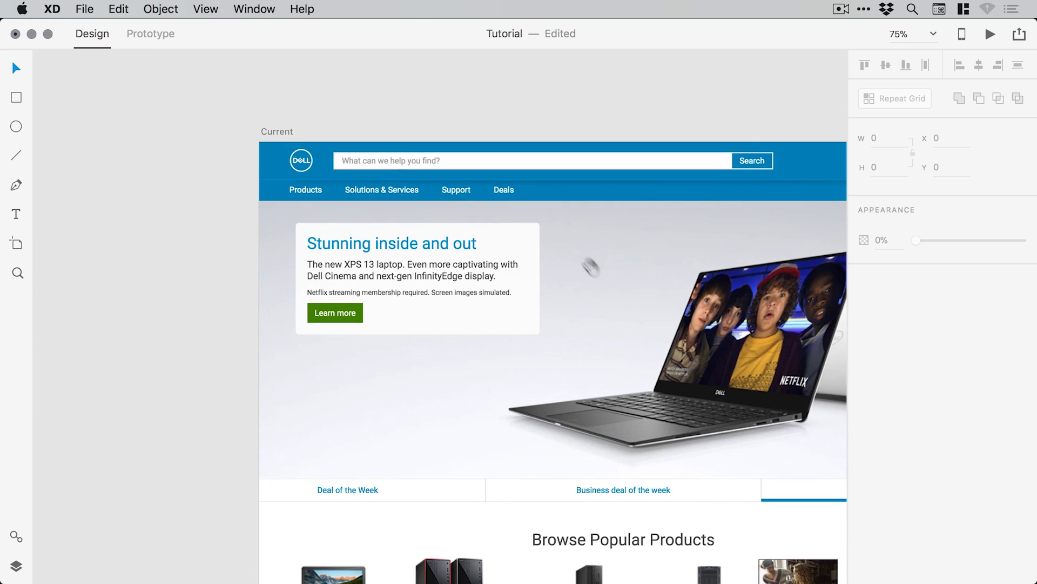
pyautogui.moveTo(592, 267); pyautogui.dragTo(418, 234)
pyautogui.moveTo(482, 247); pyautogui.dragTo(505, 233)
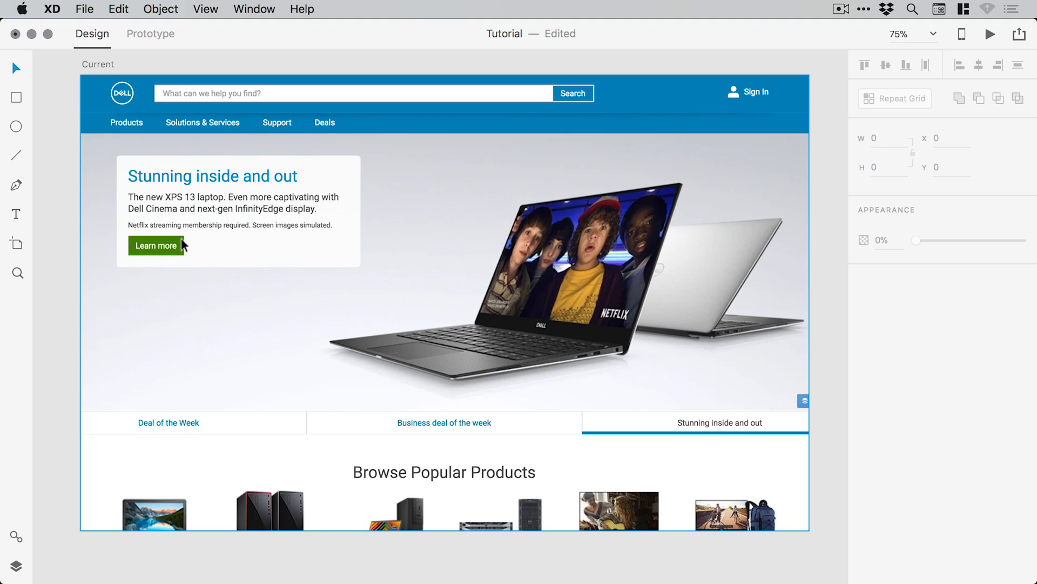
pyautogui.press('super+minus')
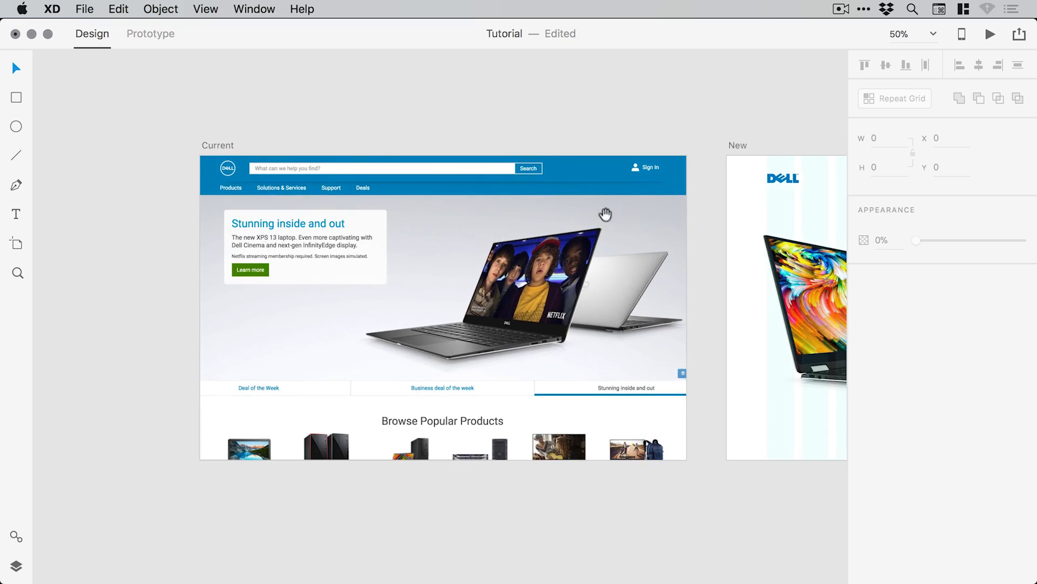
pyautogui.moveTo(605, 215); pyautogui.dragTo(360, 211)
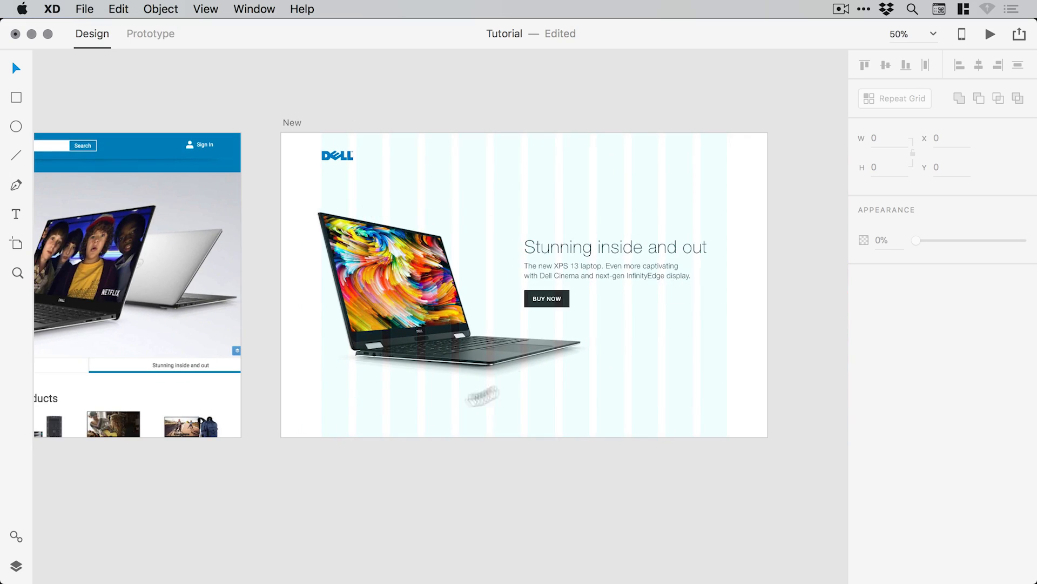
# Examine the row of deal tabs beneath the Current artboard's hero image, and return to the New artboard
pyautogui.moveTo(518, 284)
pyautogui.mouseDown()
pyautogui.moveTo(504, 292)
pyautogui.moveTo(497, 282)
pyautogui.mouseUp()
pyautogui.hscroll(-10, 507, 307)
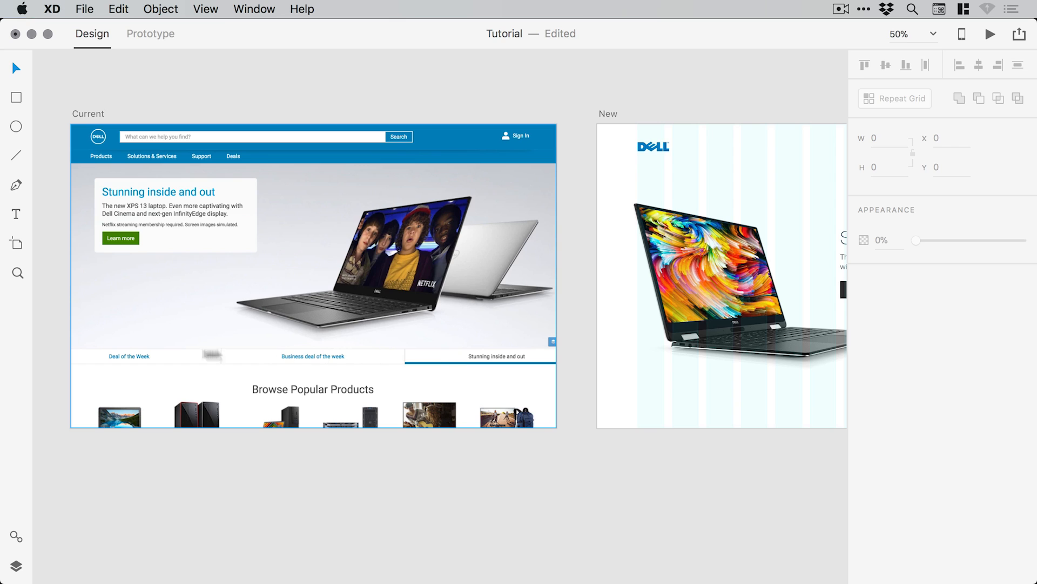
pyautogui.press('super+space')
pyautogui.keyDown('super'); pyautogui.click(127, 356); pyautogui.keyUp('super')
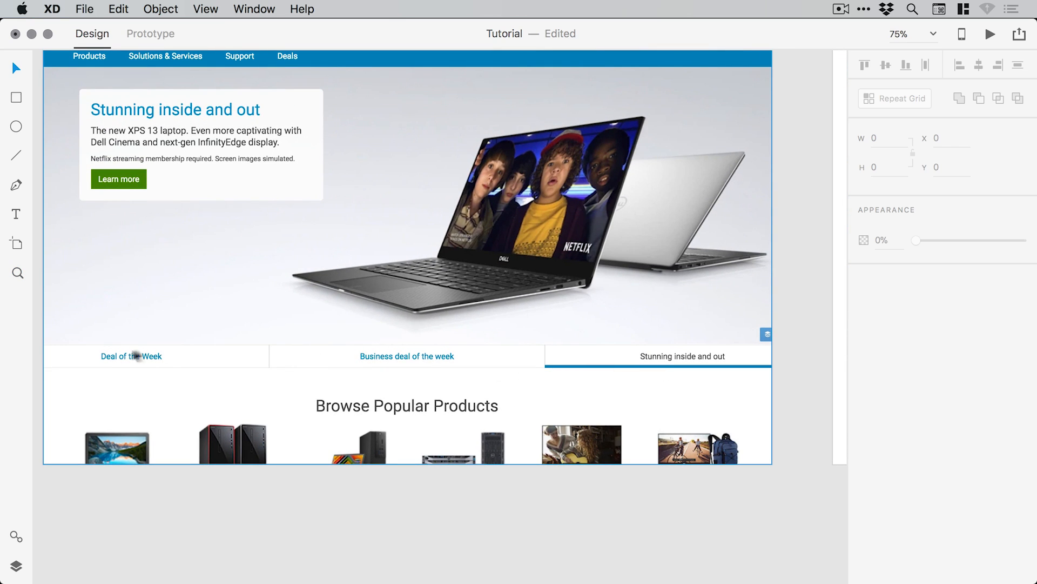
pyautogui.press('space')
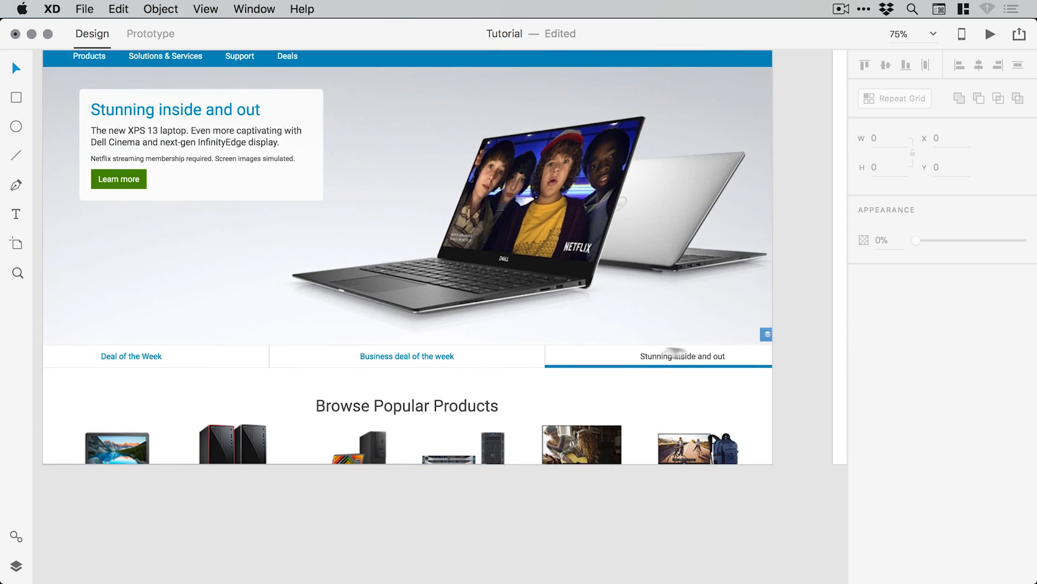
pyautogui.moveTo(676, 350); pyautogui.dragTo(238, 338)
pyautogui.moveTo(524, 341); pyautogui.dragTo(235, 387)
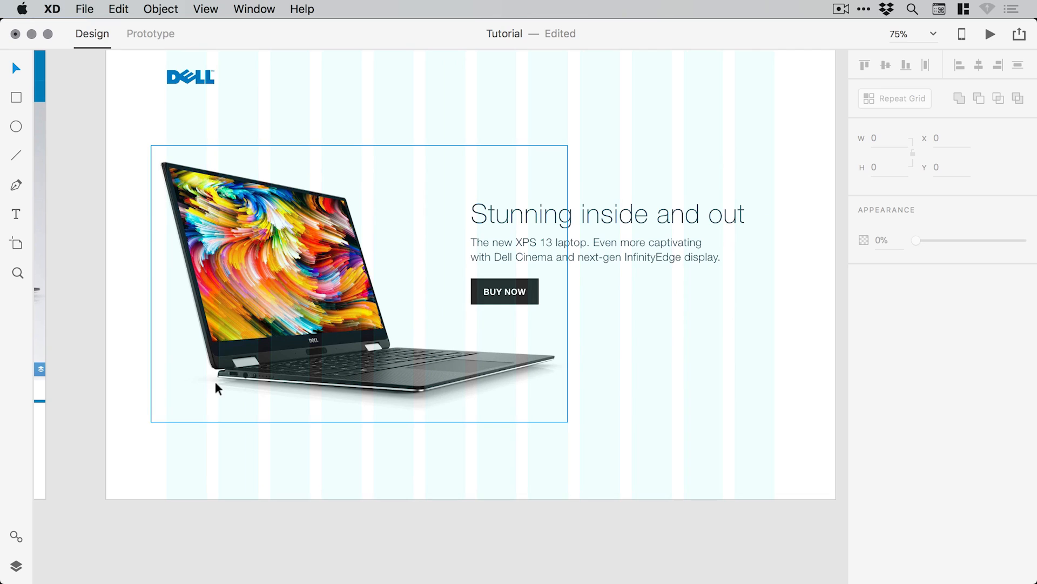
# Draw a small circle below the laptop on the New artboard and set its size to 10 by 10
pyautogui.press('e')
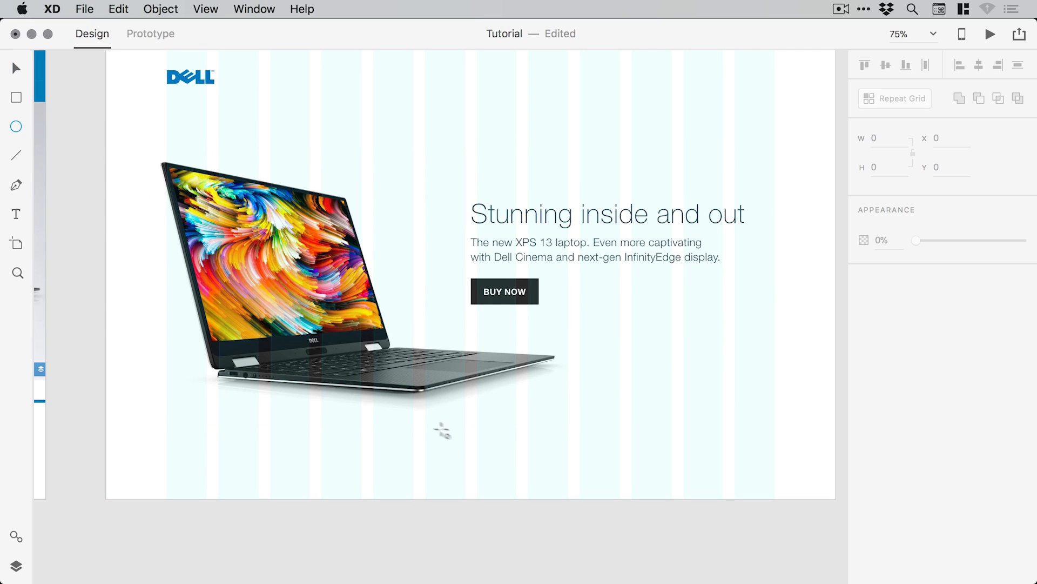
pyautogui.moveTo(441, 436); pyautogui.dragTo(447, 442)
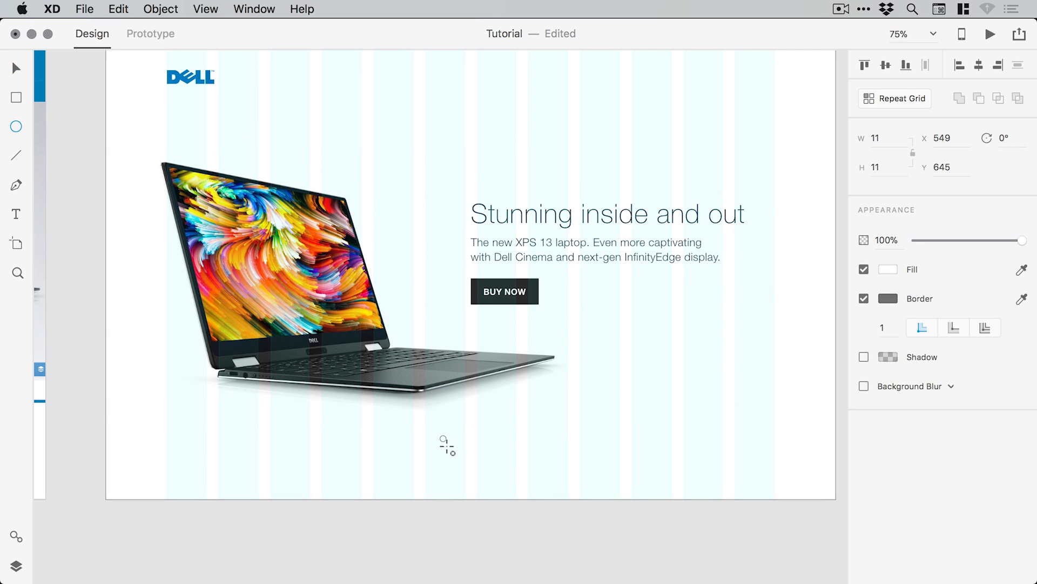
pyautogui.click(890, 141)
pyautogui.write('10')
pyautogui.press('Tab')
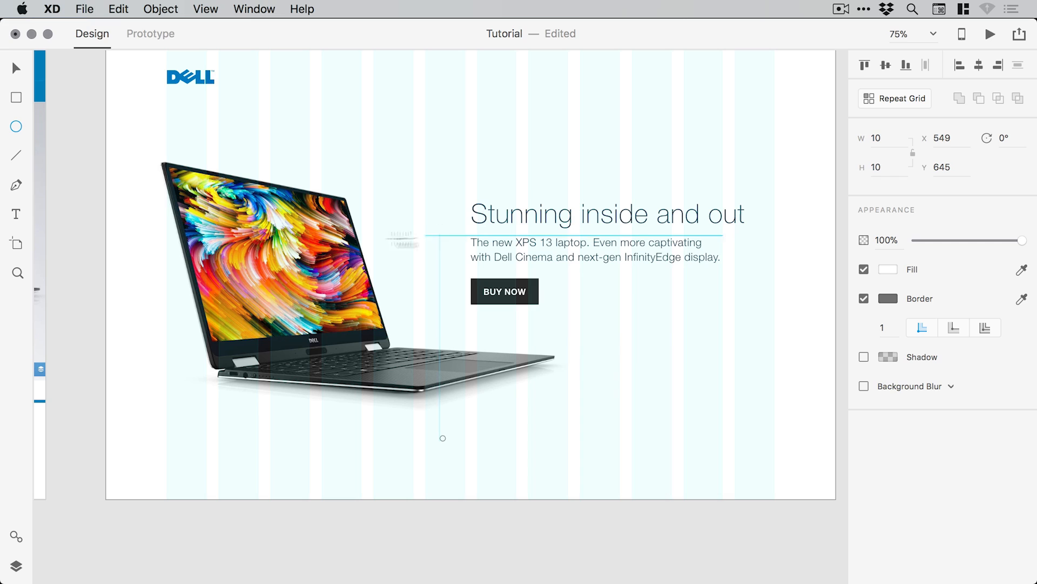
# Remove the small circle's border and fill it with the BUY NOW button's dark colour, #222222
pyautogui.click(15, 65)
pyautogui.click(863, 298)
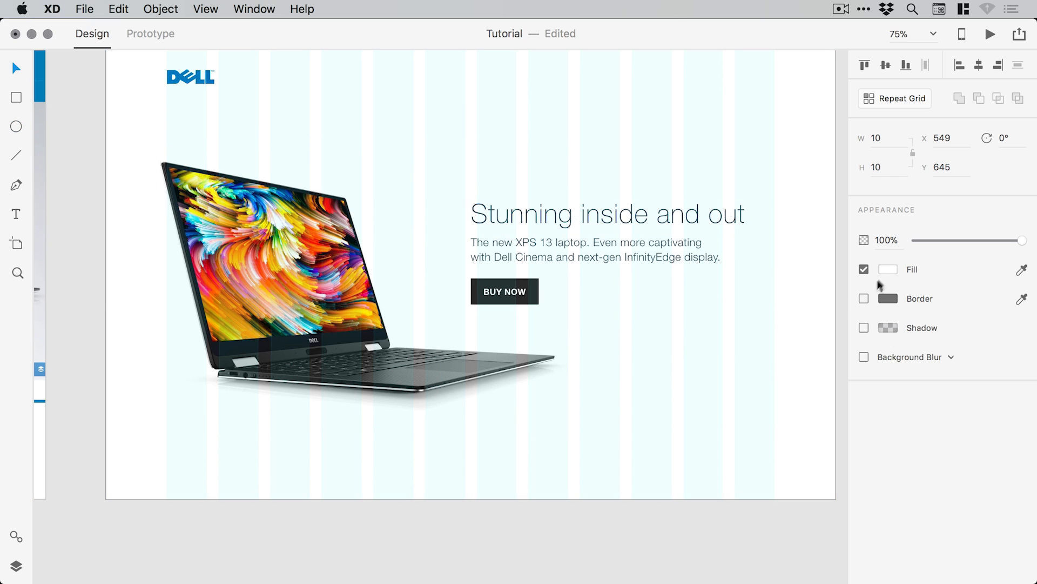
pyautogui.click(888, 269)
pyautogui.click(751, 290)
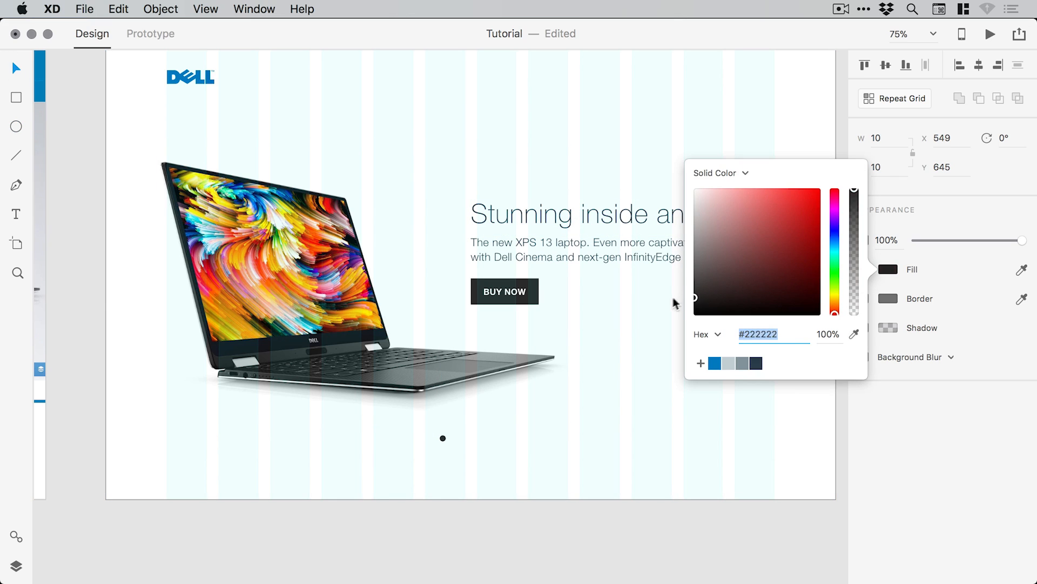
pyautogui.click(459, 422)
pyautogui.click(442, 438)
pyautogui.moveTo(442, 439); pyautogui.dragTo(447, 438)
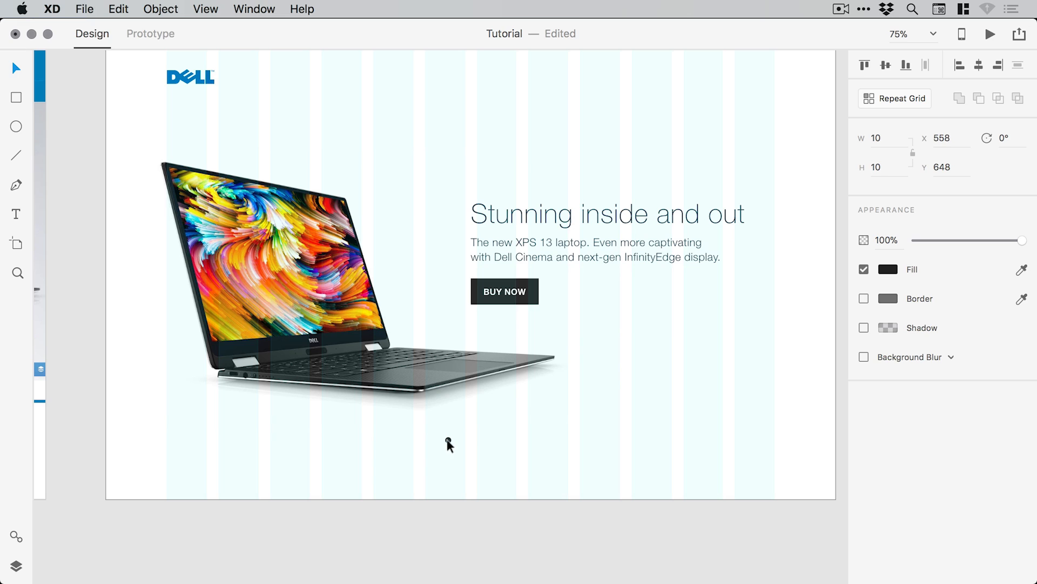
pyautogui.press('super+z')
# Duplicate the dark dot twice to its right, making a row of three dots with 7 px gaps
pyautogui.press('z')
pyautogui.moveTo(391, 381); pyautogui.dragTo(538, 512)
pyautogui.press('v')
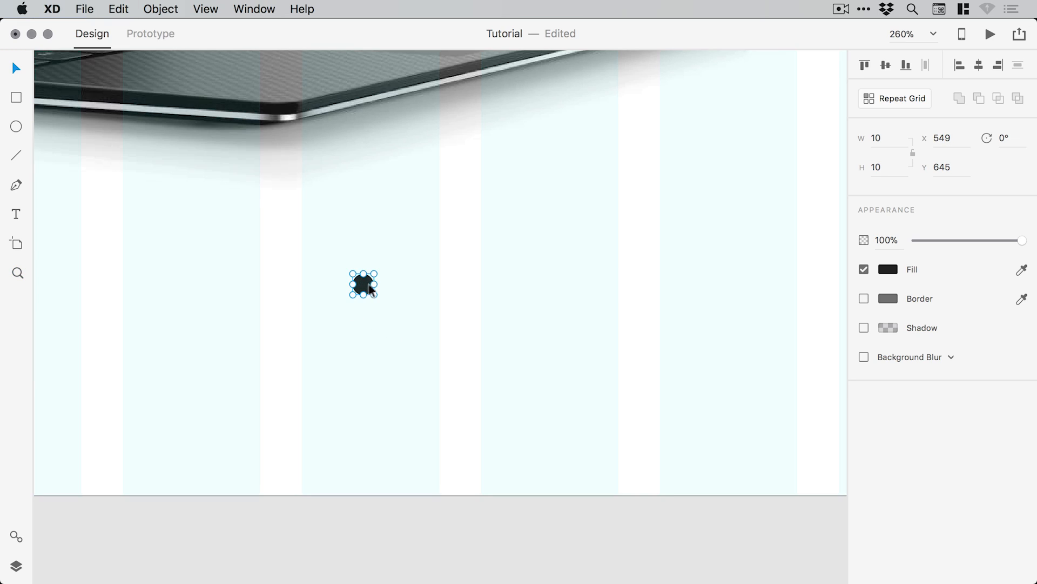
pyautogui.moveTo(371, 289); pyautogui.dragTo(442, 282)
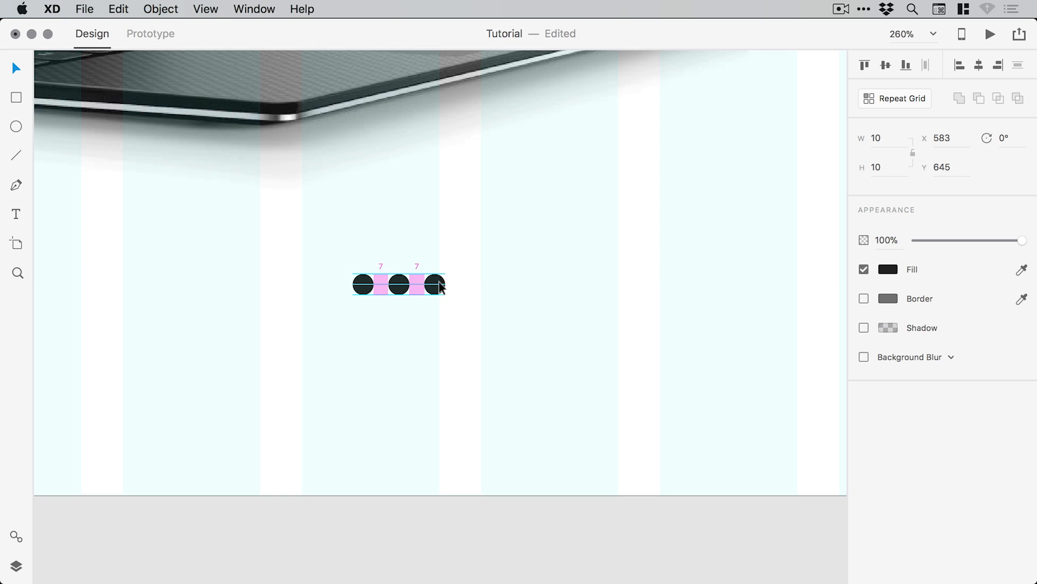
# Group the three dots and center the group horizontally on the New artboard at X 578
pyautogui.keyDown('shift'); pyautogui.click(399, 287); pyautogui.keyUp('shift')
pyautogui.keyDown('shift'); pyautogui.click(363, 286); pyautogui.keyUp('shift')
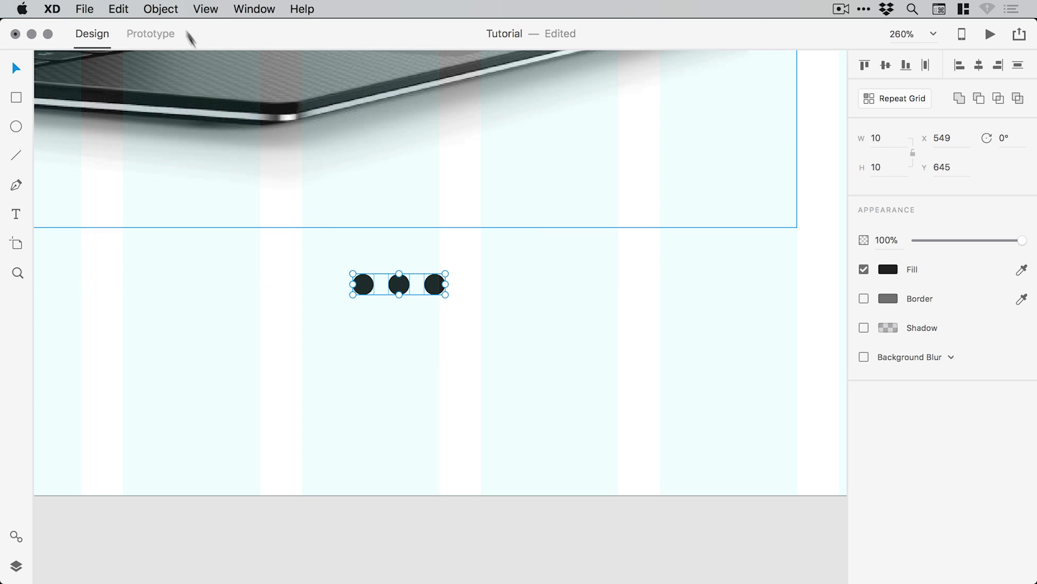
pyautogui.click(166, 7)
pyautogui.click(171, 30)
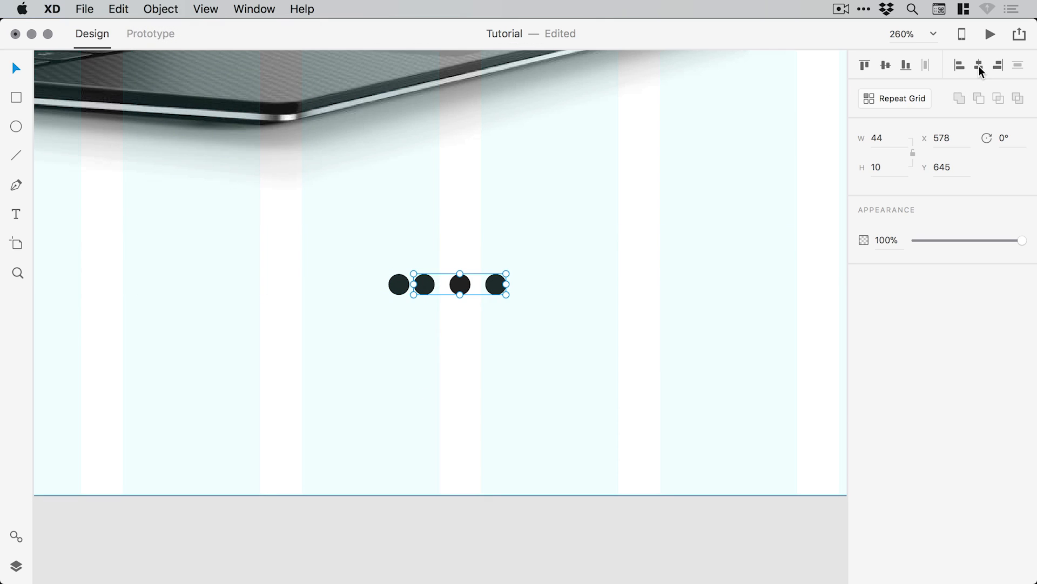
# Delete the extra single dot sitting just left of the centered three-dot group
pyautogui.click(414, 323)
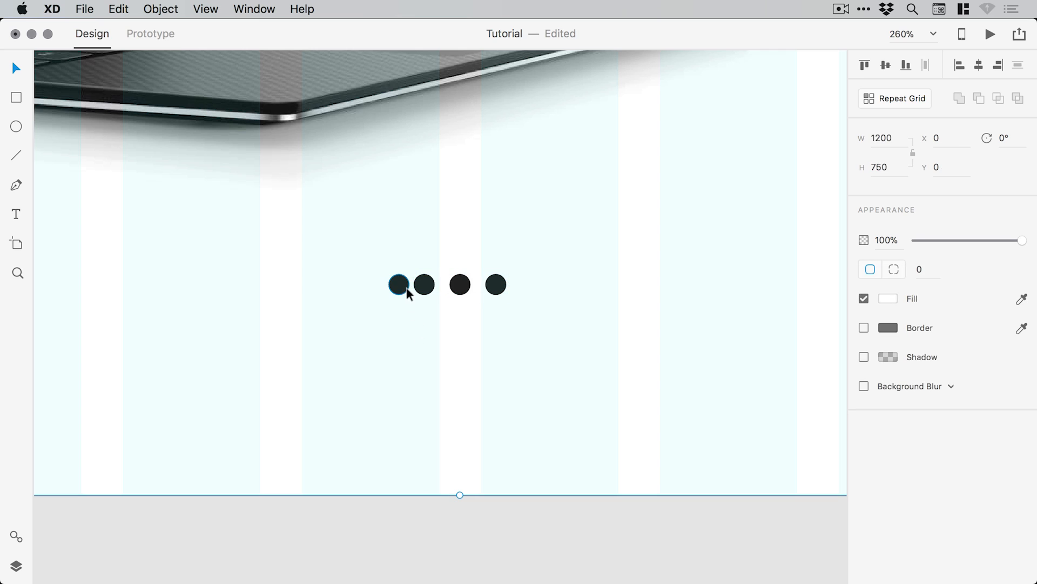
pyautogui.click(400, 284)
pyautogui.press('Delete')
pyautogui.press('super+minus')
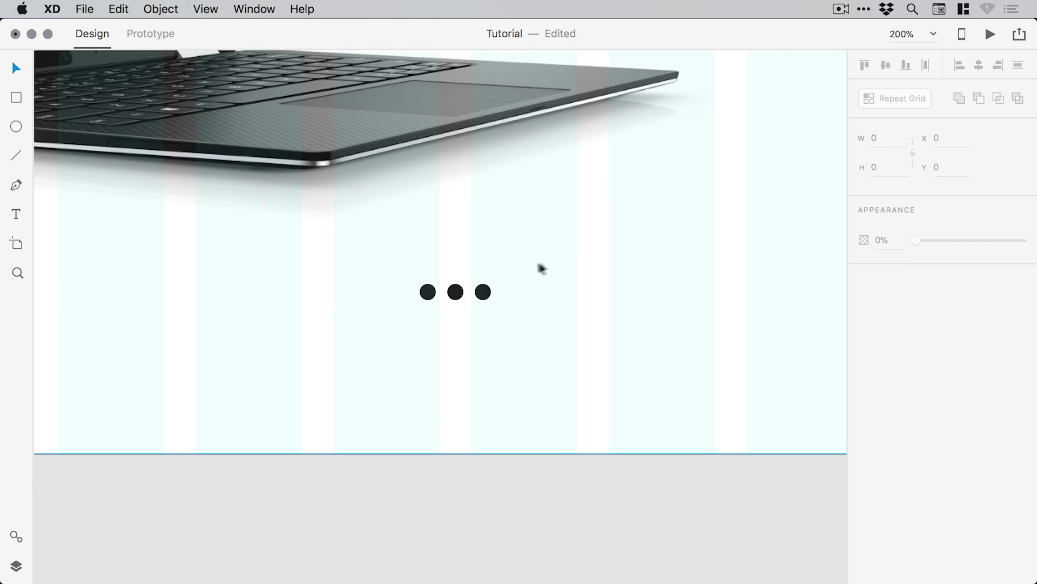
# Change the fill of the second and third dots to light gray #B9B9B9, leaving the first dot dark
pyautogui.click(456, 292)
pyautogui.doubleClick(457, 292)
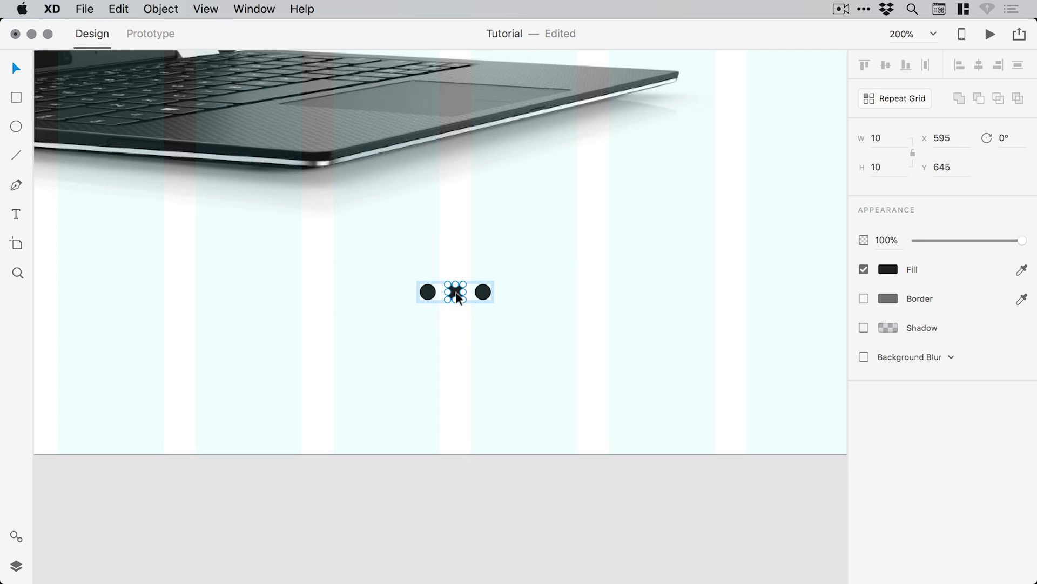
pyautogui.keyDown('shift'); pyautogui.click(483, 293); pyautogui.keyUp('shift')
pyautogui.click(887, 270)
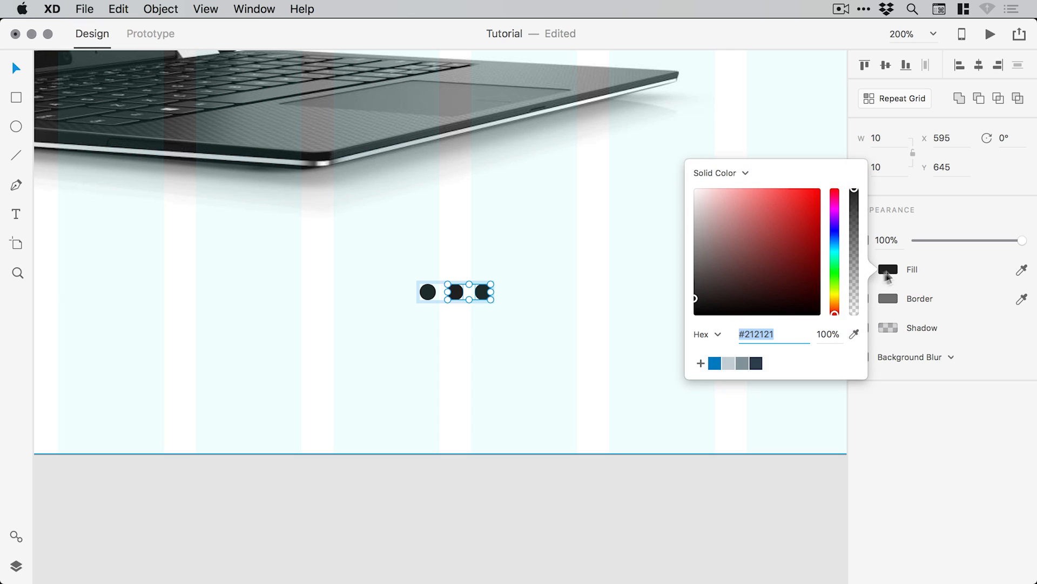
pyautogui.moveTo(703, 264); pyautogui.dragTo(685, 222)
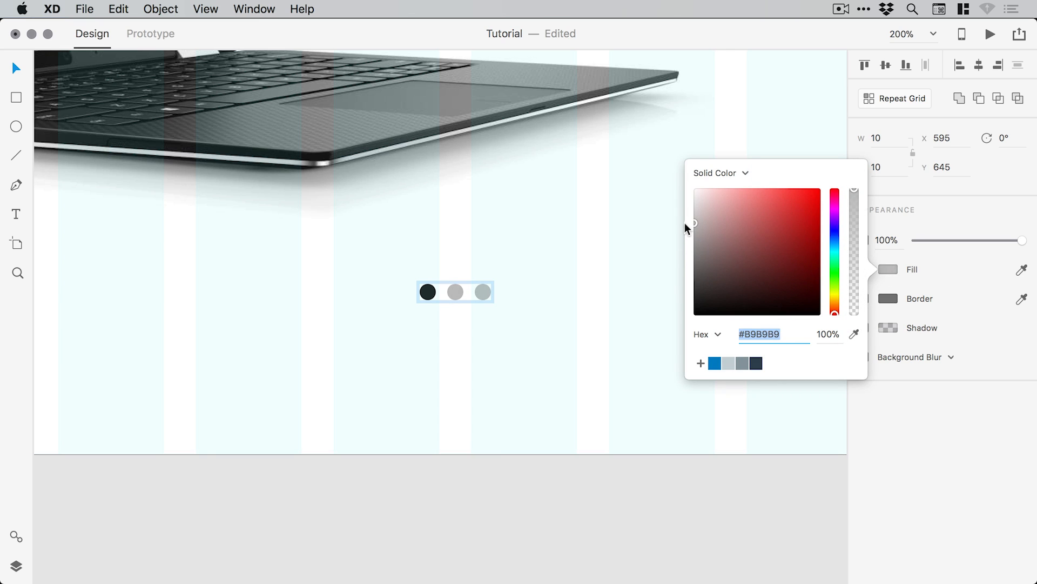
pyautogui.click(468, 483)
pyautogui.press('super+minus')
pyautogui.press('super+minus')
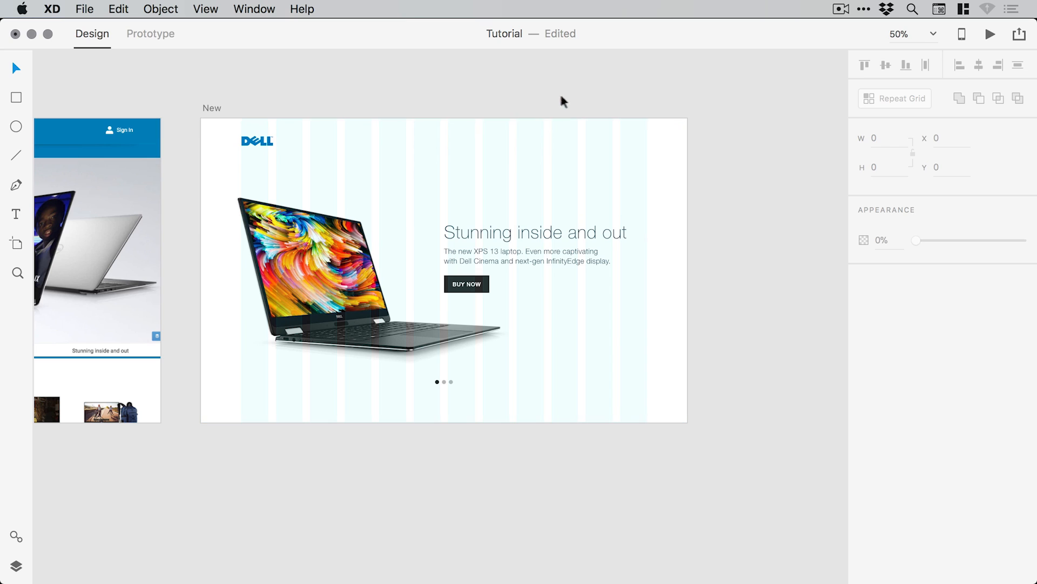
# Move the three-dot group slightly lower on the New artboard and save the document
pyautogui.press('super+s')
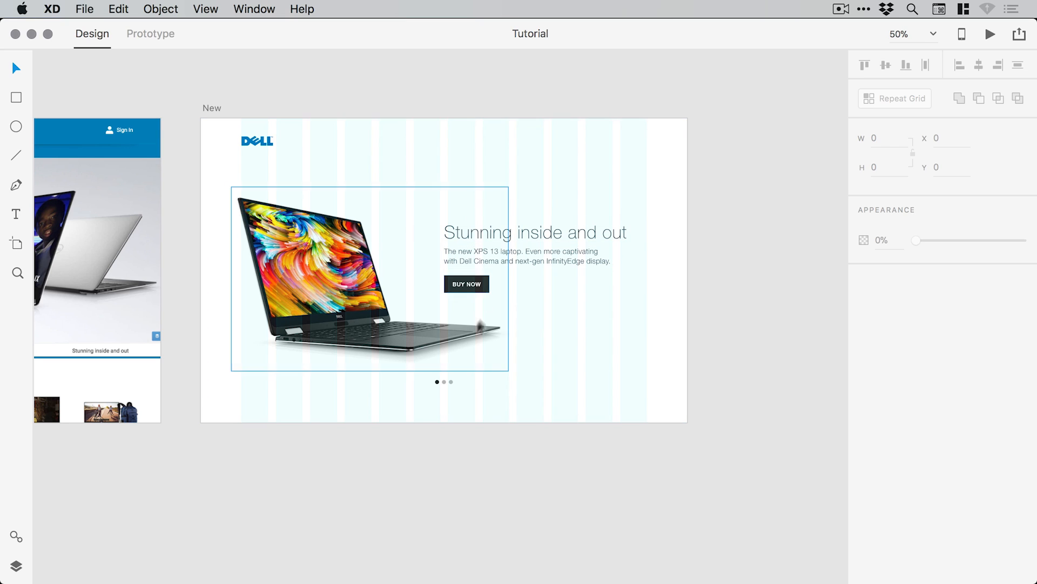
pyautogui.moveTo(436, 382); pyautogui.dragTo(445, 392)
pyautogui.click(463, 93)
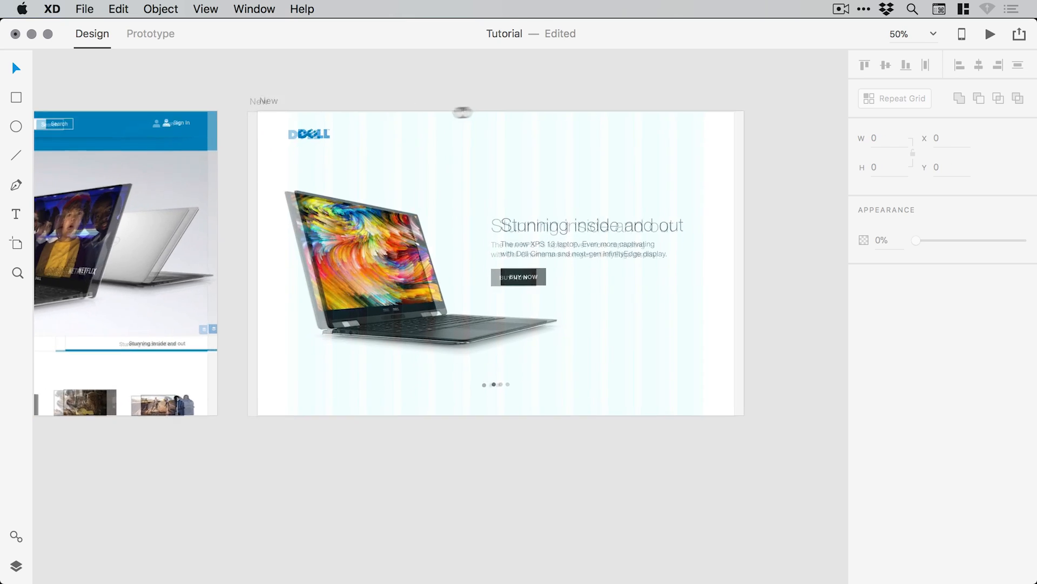
pyautogui.moveTo(463, 112)
pyautogui.mouseDown()
pyautogui.moveTo(607, 132)
pyautogui.moveTo(596, 156)
pyautogui.mouseUp()
pyautogui.moveTo(329, 186)
pyautogui.mouseDown()
pyautogui.moveTo(470, 192)
pyautogui.moveTo(395, 196)
pyautogui.mouseUp()
pyautogui.press('super+s')
# Examine the Current artboard's logo, search bar, navigation links and sign-in up close, and compare them with the New artboard's header area
pyautogui.press('z')
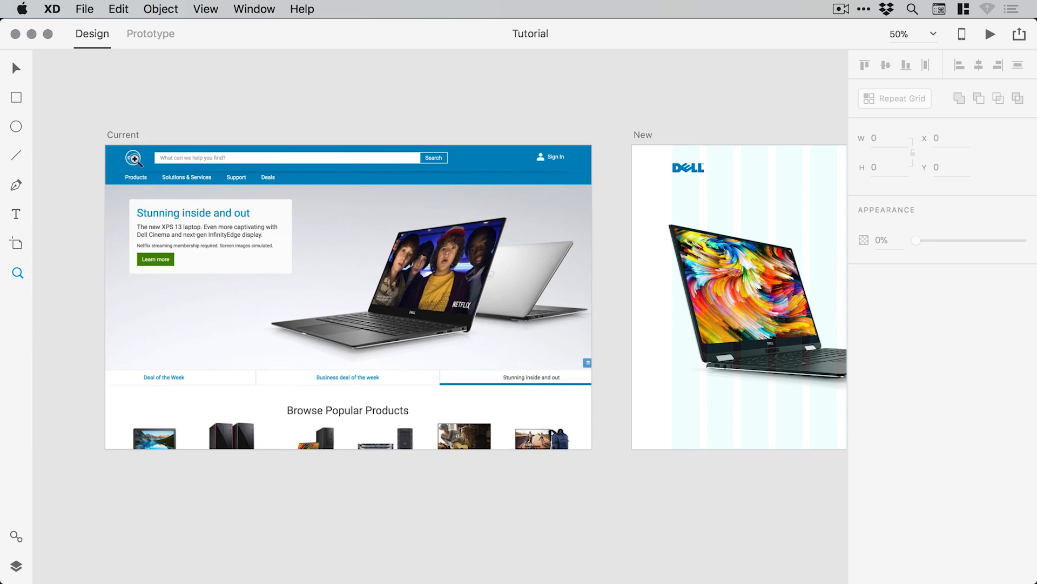
pyautogui.click(153, 157)
pyautogui.press('v')
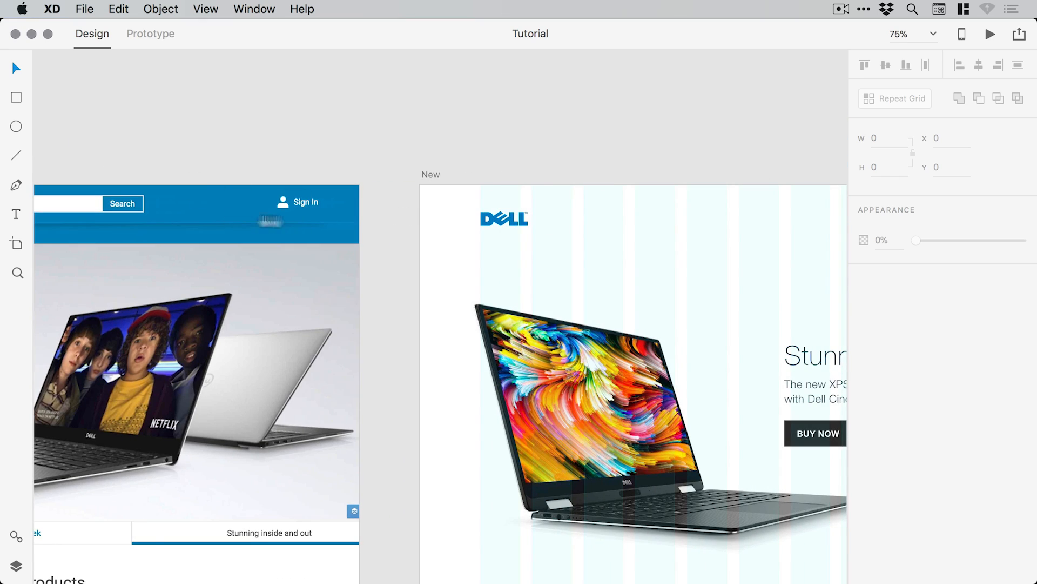
pyautogui.moveTo(210, 262); pyautogui.dragTo(527, 233)
pyautogui.hscroll(-3, 527, 234)
pyautogui.press('z')
pyautogui.click(204, 189)
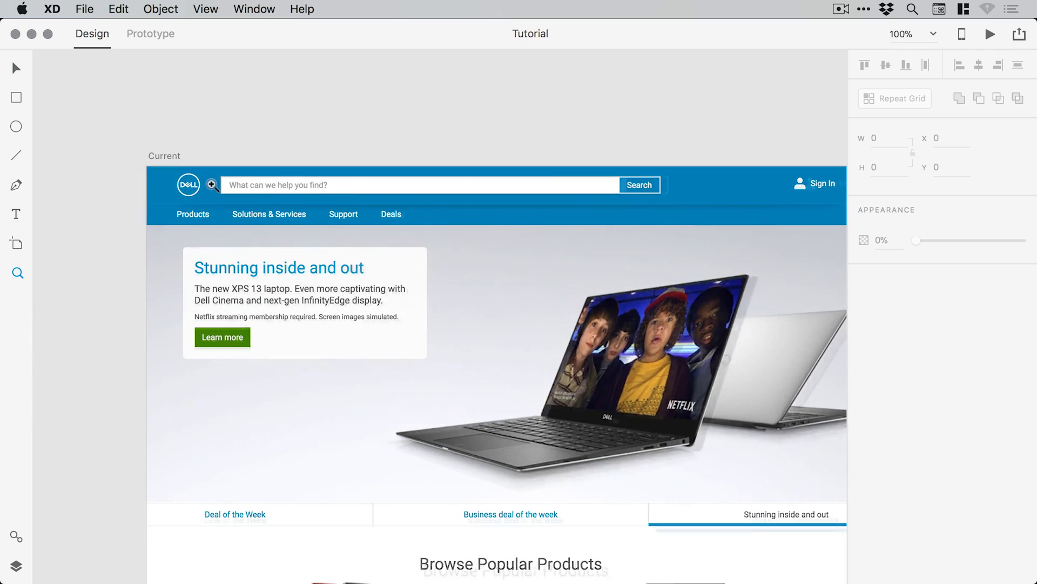
pyautogui.click(208, 188)
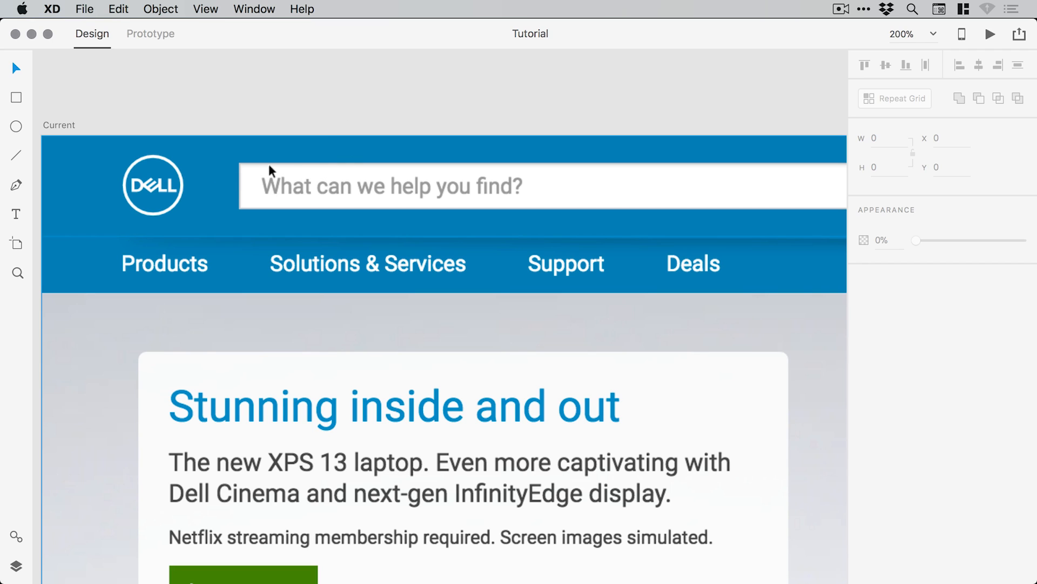
pyautogui.press('super+minus')
pyautogui.press('super+minus')
pyautogui.press('super+minus')
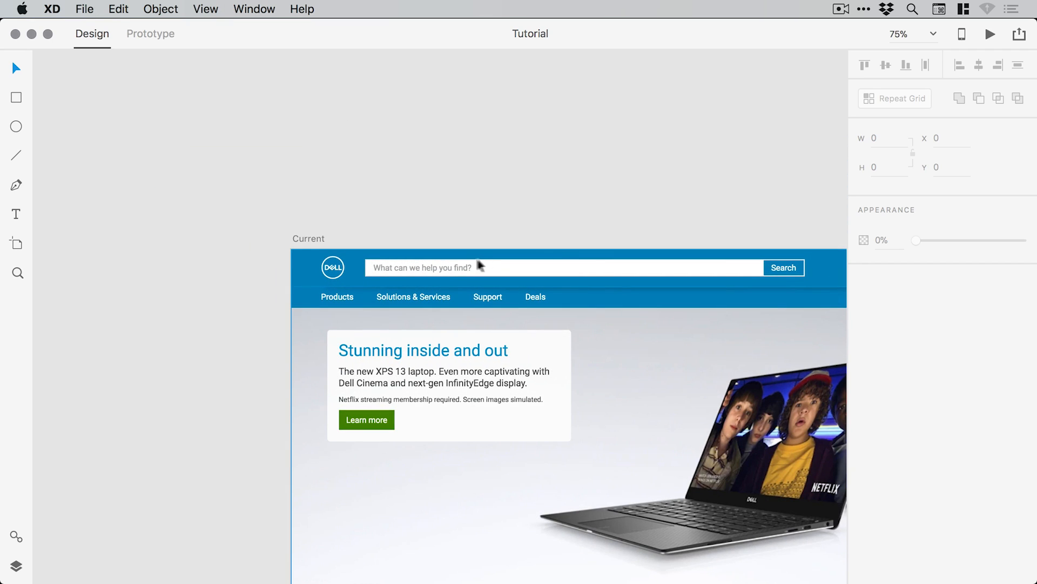
pyautogui.moveTo(620, 291); pyautogui.dragTo(448, 216)
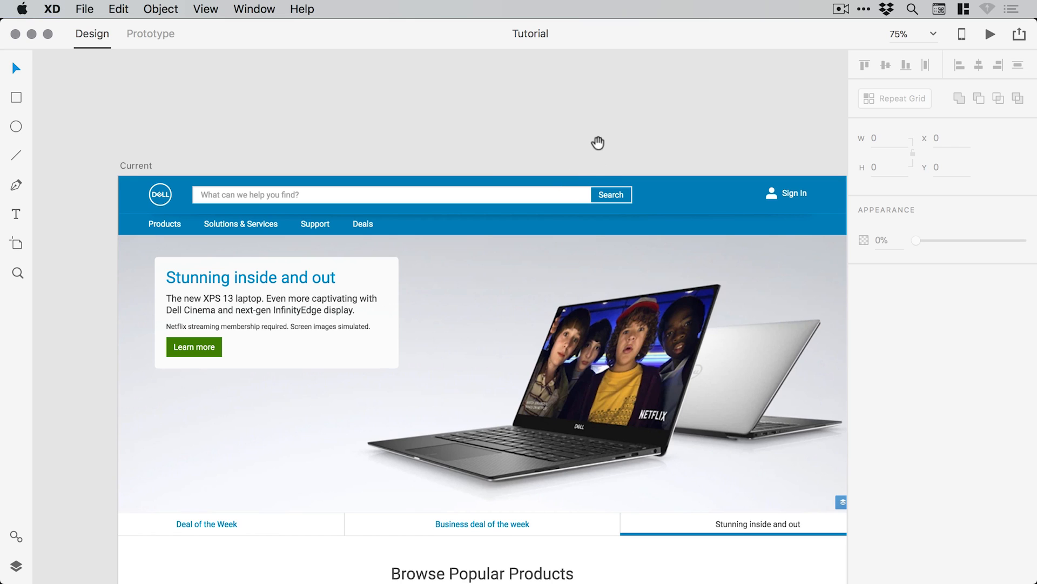
pyautogui.moveTo(630, 152); pyautogui.dragTo(613, 139)
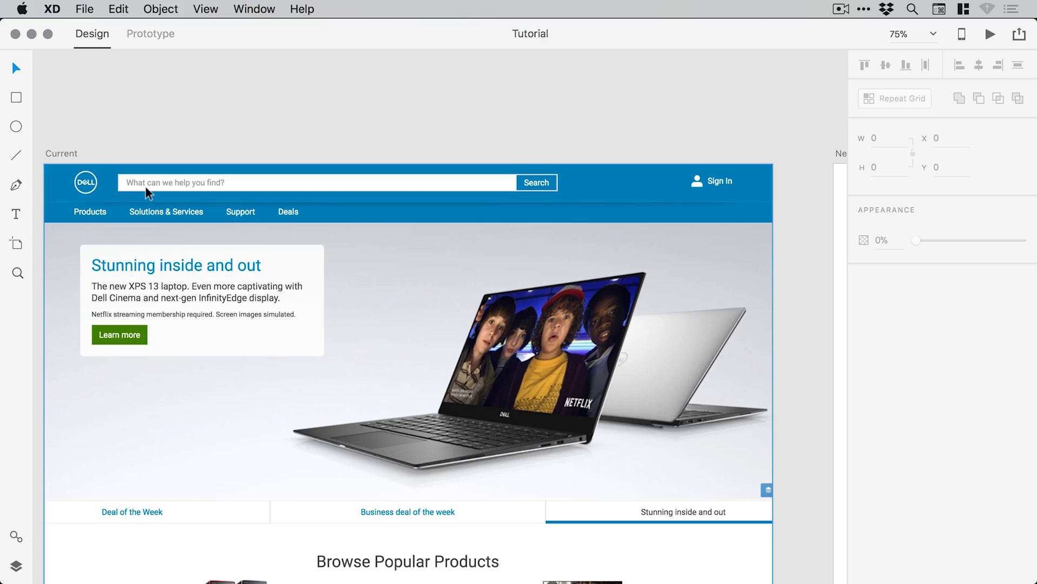
pyautogui.hscroll(10, 556, 162)
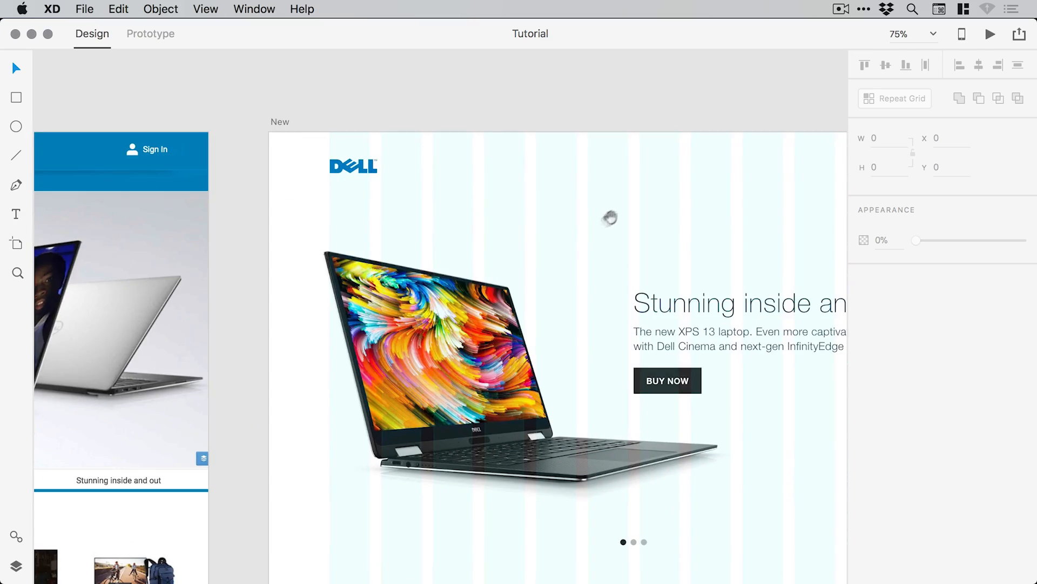
pyautogui.moveTo(610, 217); pyautogui.dragTo(488, 204)
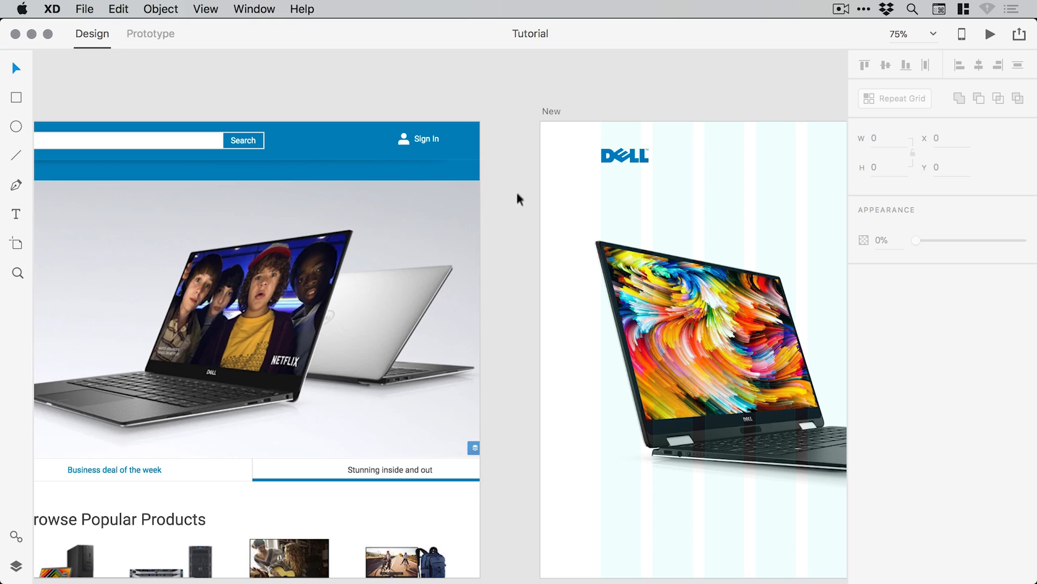
# Draw a 14 by 14 circle at about X 491, Y 63 in the New artboard's header area
pyautogui.moveTo(678, 185)
pyautogui.mouseDown()
pyautogui.moveTo(373, 173)
pyautogui.moveTo(371, 146)
pyautogui.moveTo(395, 169)
pyautogui.mouseUp()
pyautogui.keyDown('super'); pyautogui.click(644, 152); pyautogui.keyUp('super')
pyautogui.keyDown('super'); pyautogui.click(644, 152); pyautogui.keyUp('super')
pyautogui.press('e')
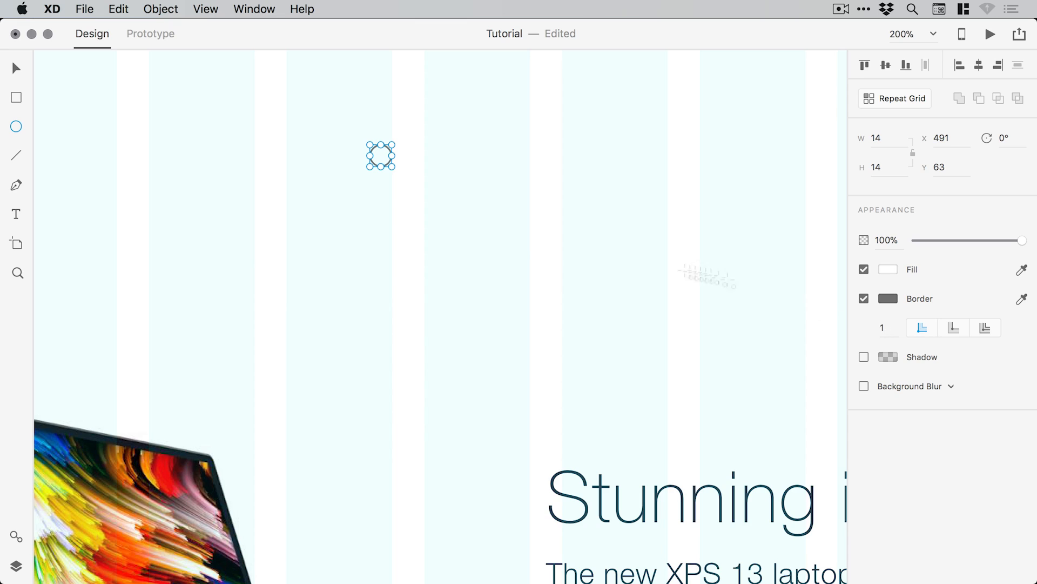
# Draw a diagonal line and fit it as a 4 by 4 magnifier handle to the circle's lower-right edge at X 502.5, Y 74.5
pyautogui.click(17, 157)
pyautogui.moveTo(402, 179); pyautogui.dragTo(414, 190)
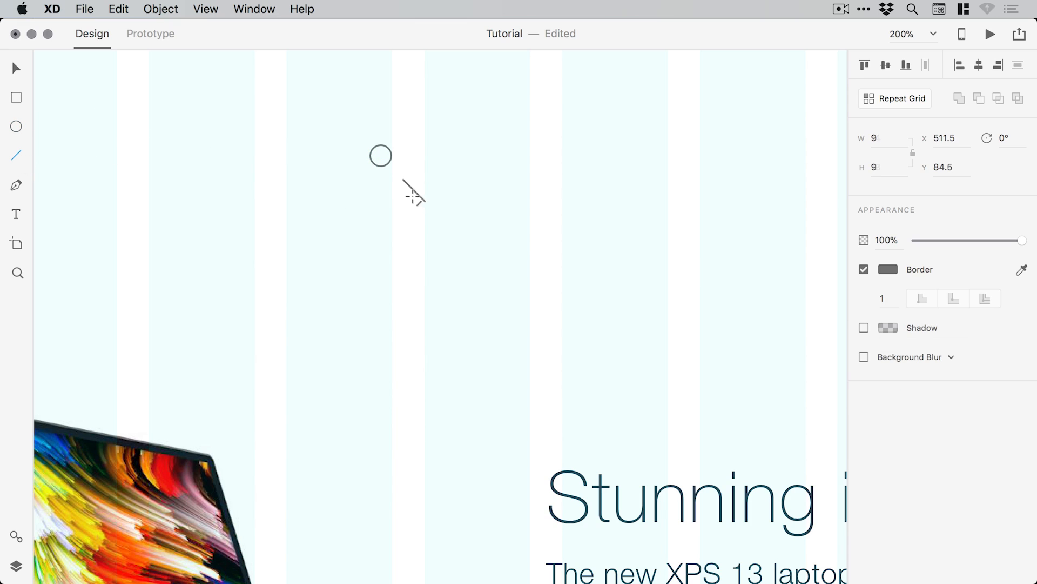
pyautogui.click(16, 68)
pyautogui.scroll(5, 359, 155)
pyautogui.moveTo(456, 285); pyautogui.dragTo(442, 265)
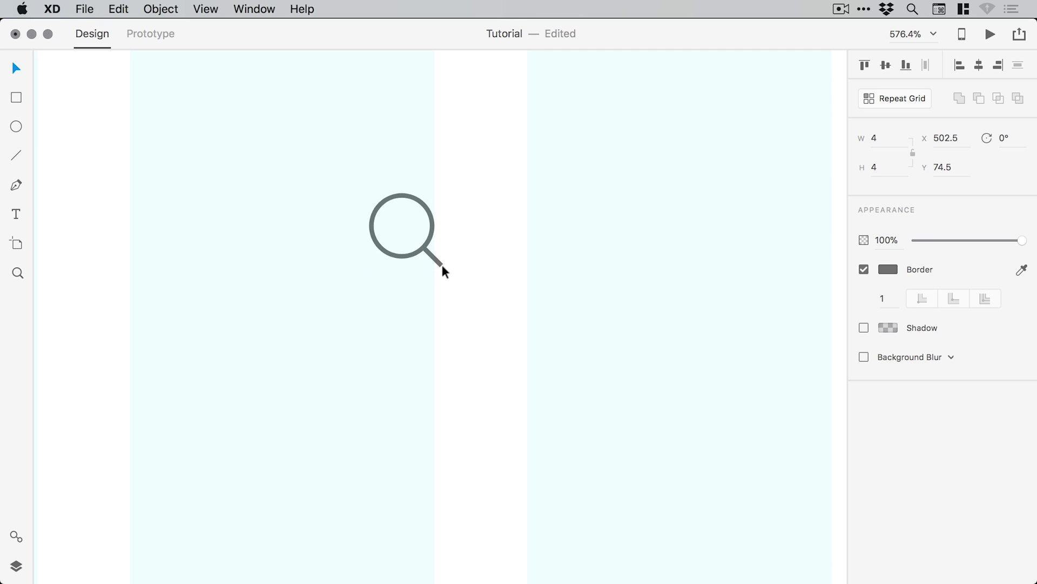
# Group the circle and its diagonal handle into one search icon
pyautogui.keyDown('shift'); pyautogui.click(433, 231); pyautogui.keyUp('shift')
pyautogui.click(161, 8)
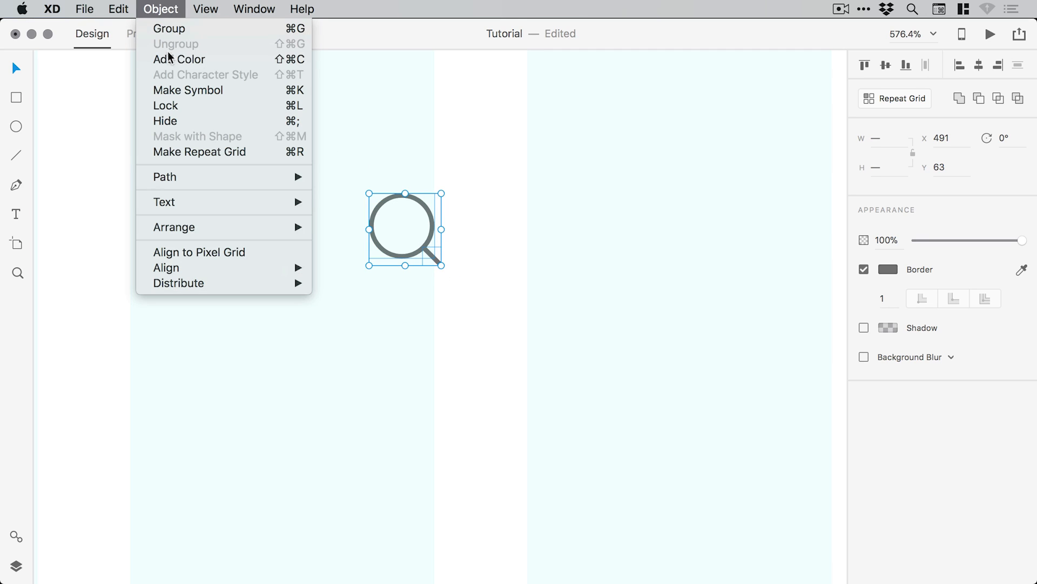
pyautogui.click(168, 28)
# Align the search icon vertically with the Dell logo and move it across the header to X 950, Y 48
pyautogui.press('super+1')
pyautogui.hscroll(3, 482, 172)
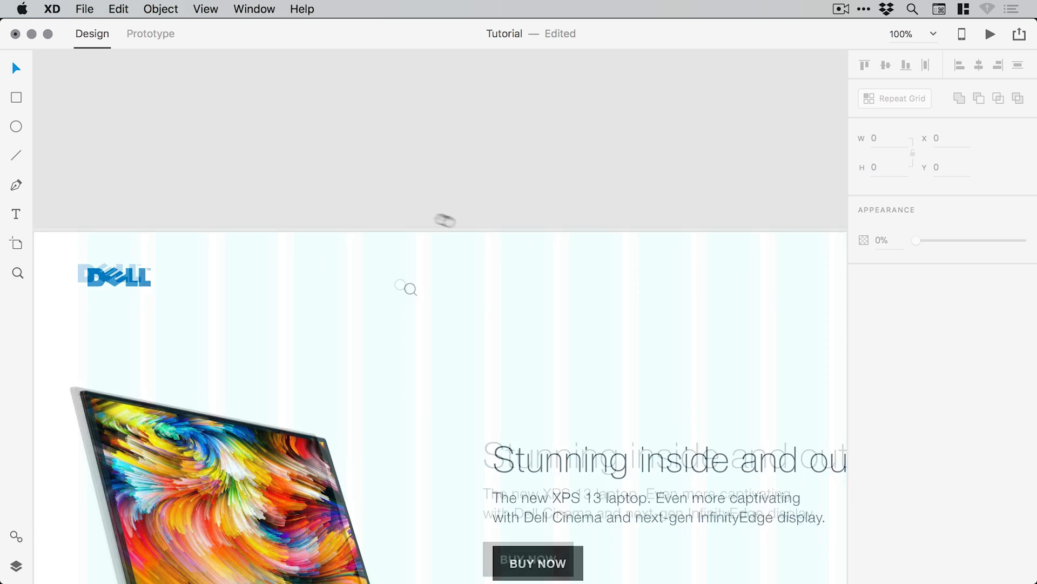
pyautogui.moveTo(363, 273); pyautogui.dragTo(143, 259)
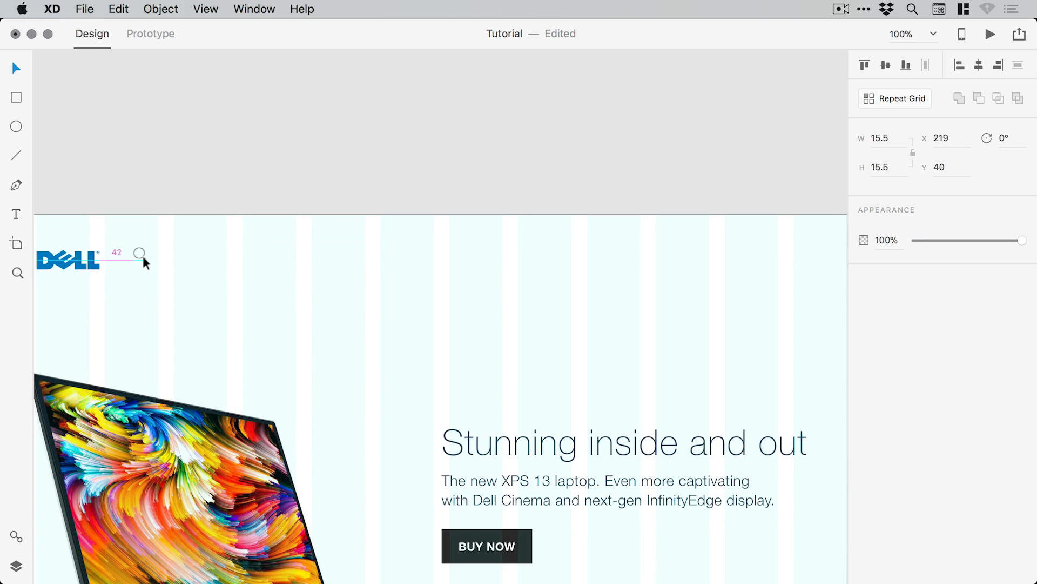
pyautogui.click(153, 195)
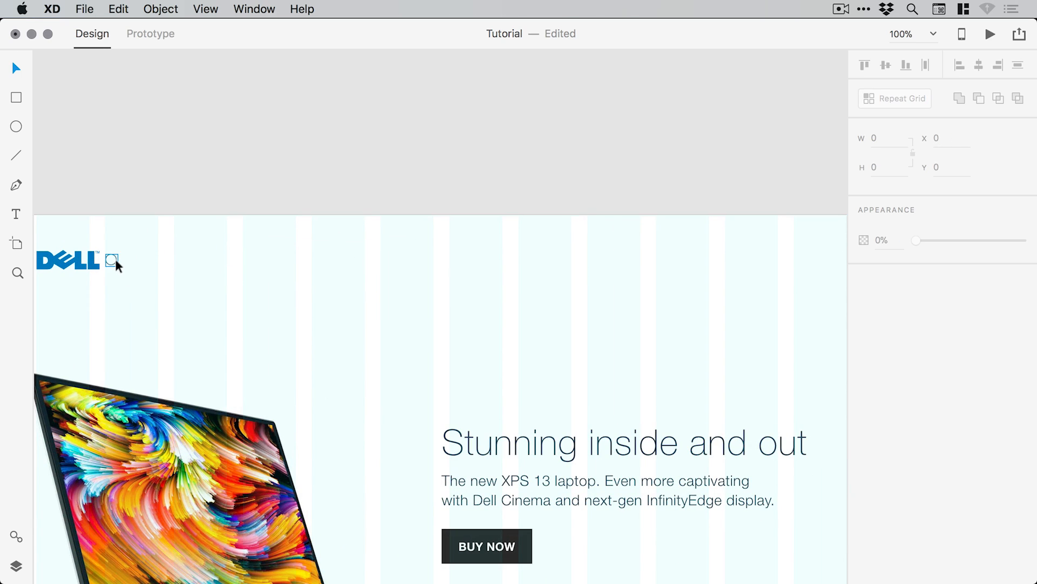
pyautogui.click(112, 260)
pyautogui.moveTo(129, 264); pyautogui.dragTo(695, 243)
# Move the search icon further across the header so it ends at the outer edge of the last grid column
pyautogui.press('super+minus')
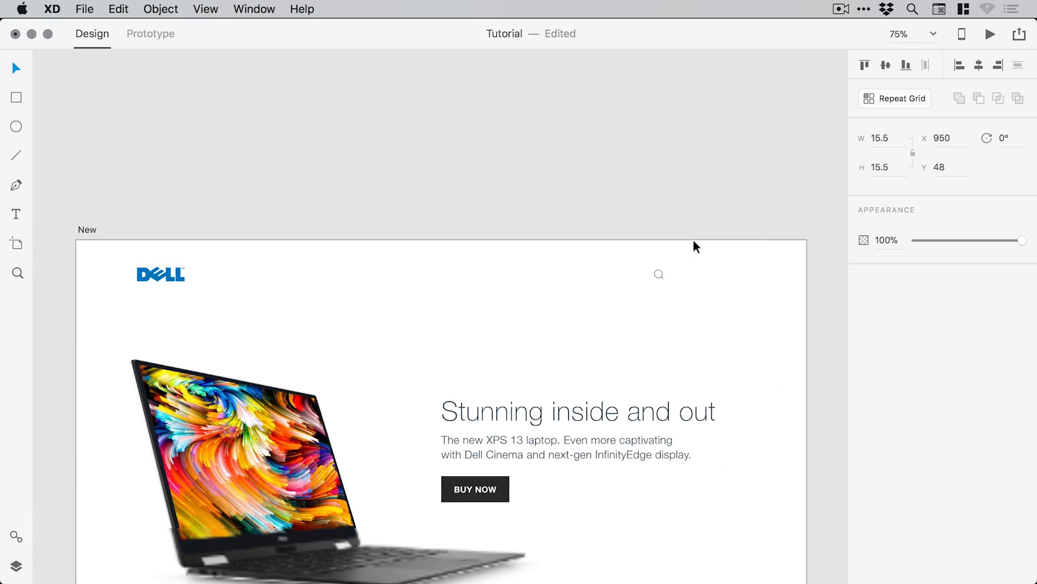
pyautogui.hscroll(3, 600, 195)
pyautogui.scroll(-2, 599, 194)
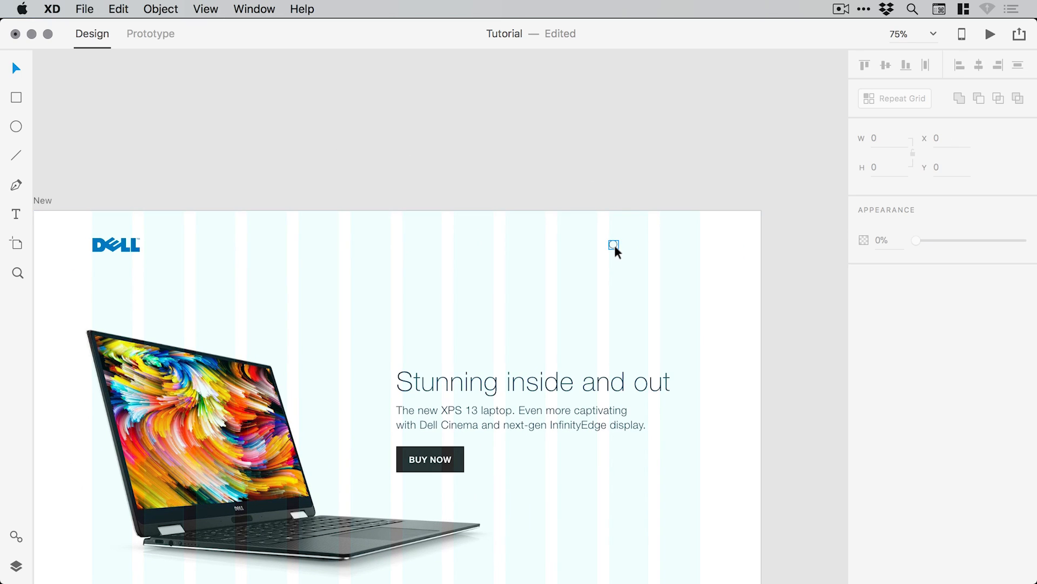
pyautogui.moveTo(615, 245); pyautogui.dragTo(709, 252)
pyautogui.click(702, 168)
# Draw a 270 by 45 search-box rectangle at X 845, Y 35 and send it behind the search icon
pyautogui.moveTo(544, 232)
pyautogui.mouseDown()
pyautogui.moveTo(697, 238)
pyautogui.moveTo(710, 260)
pyautogui.mouseUp()
pyautogui.press('v')
pyautogui.press('super+shift+bracketleft')
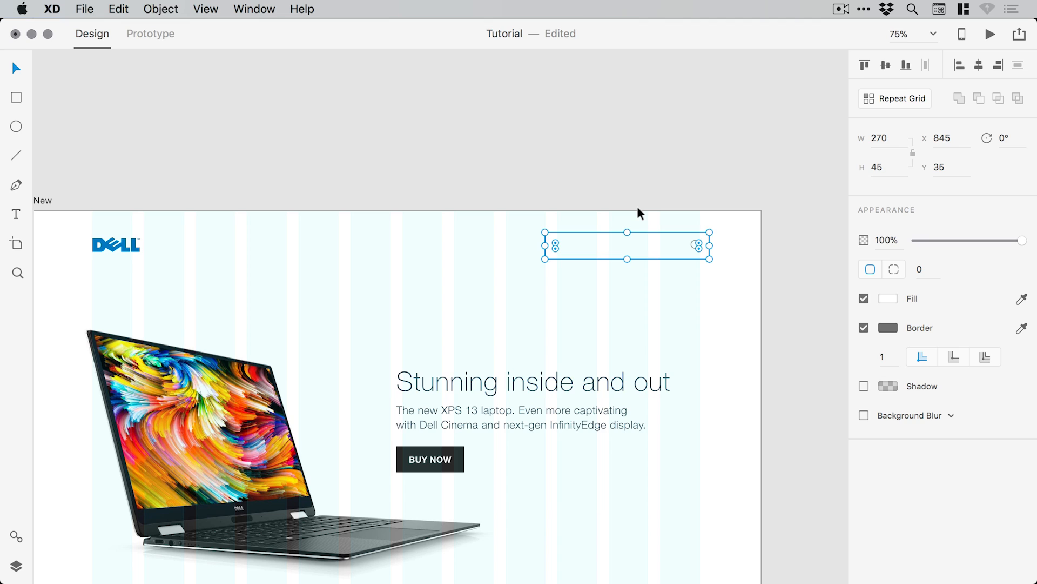
pyautogui.click(624, 141)
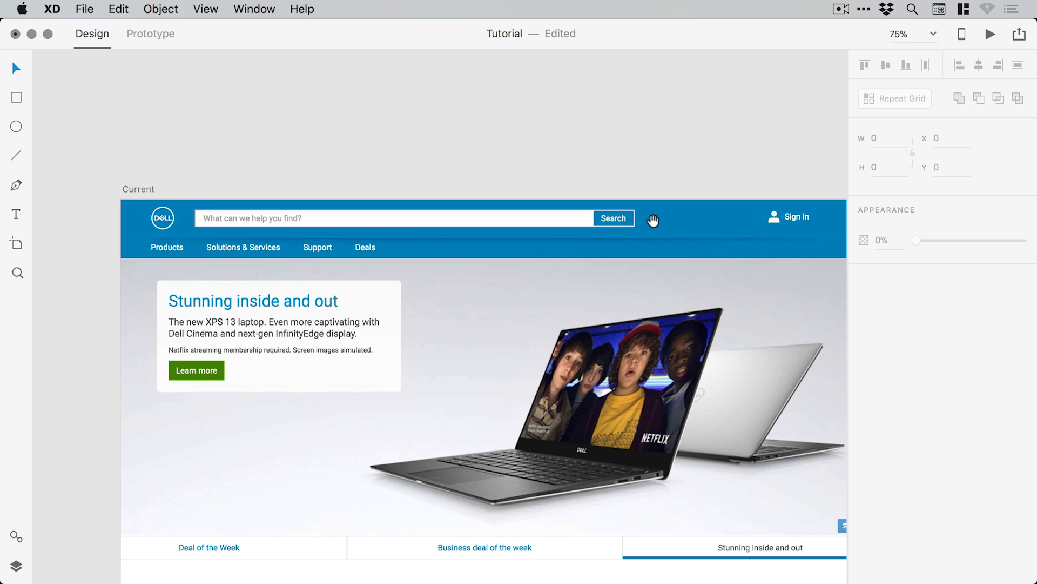
# Compare the rectangle with the Current artboard's search bar and delete it from the New artboard's header
pyautogui.moveTo(699, 222); pyautogui.dragTo(254, 196)
pyautogui.moveTo(670, 210); pyautogui.dragTo(233, 198)
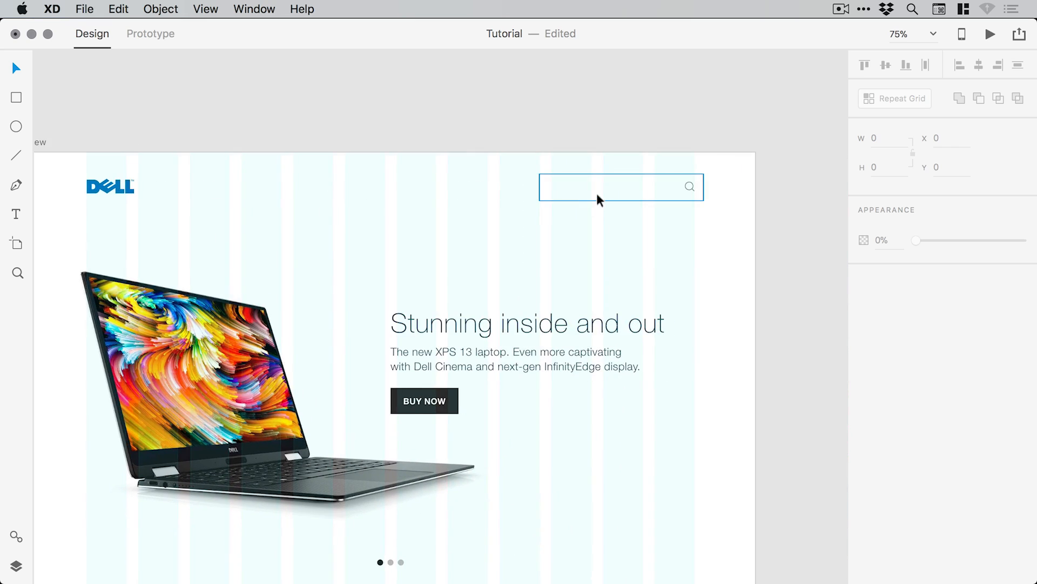
pyautogui.click(595, 196)
pyautogui.press('Delete')
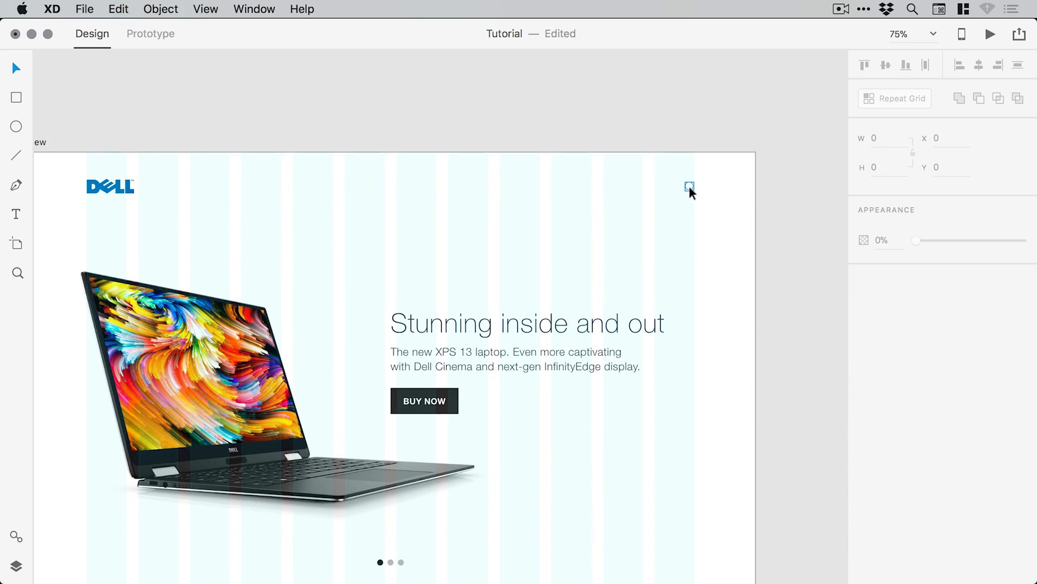
# Examine the Current artboard's navigation links and sign-in, and compare them with the New artboard's header
pyautogui.moveTo(287, 166); pyautogui.dragTo(519, 184)
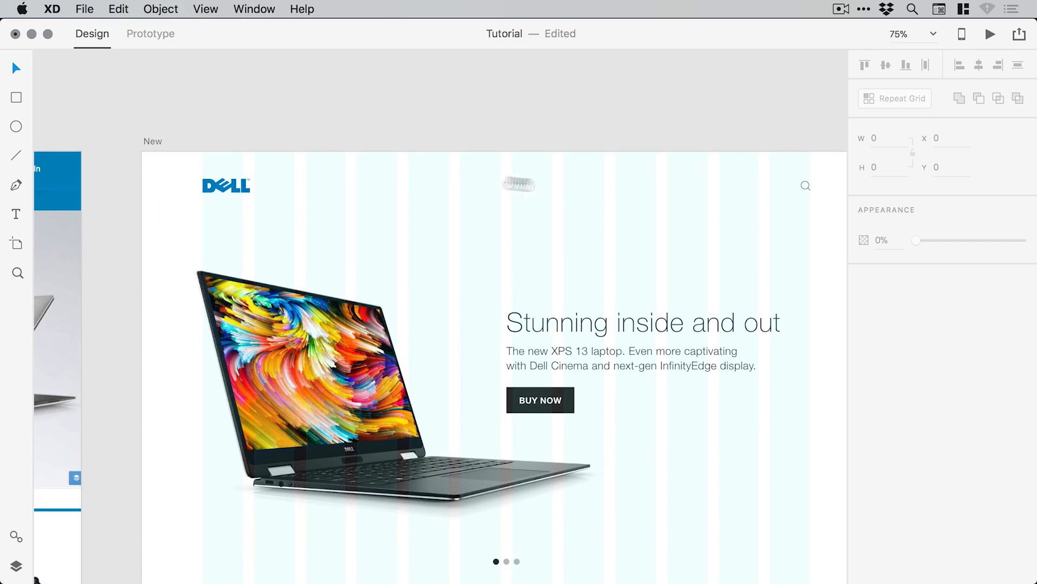
pyautogui.moveTo(816, 191); pyautogui.dragTo(708, 173)
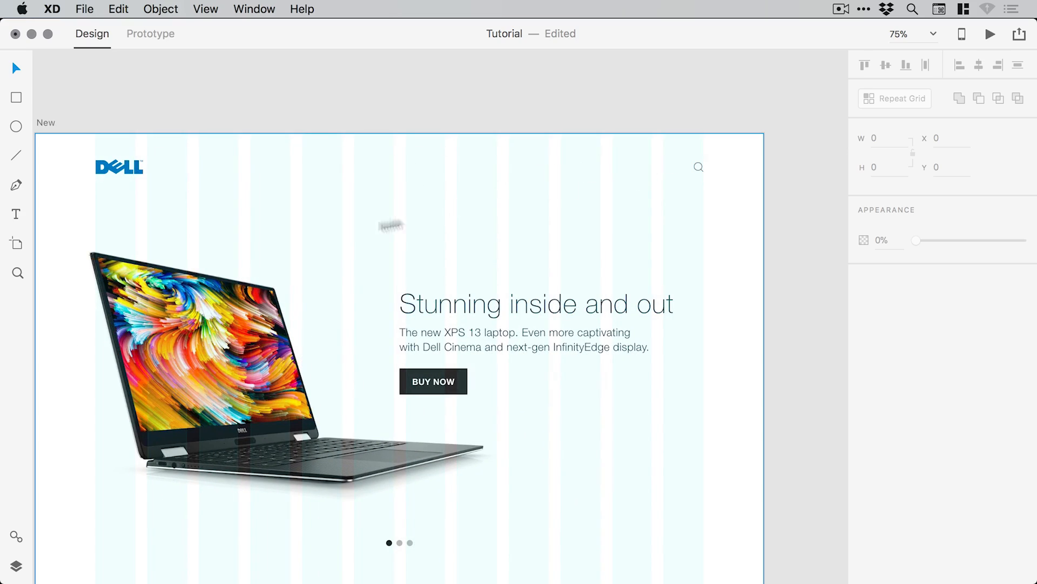
pyautogui.moveTo(248, 209); pyautogui.dragTo(735, 182)
pyautogui.moveTo(565, 178); pyautogui.dragTo(648, 200)
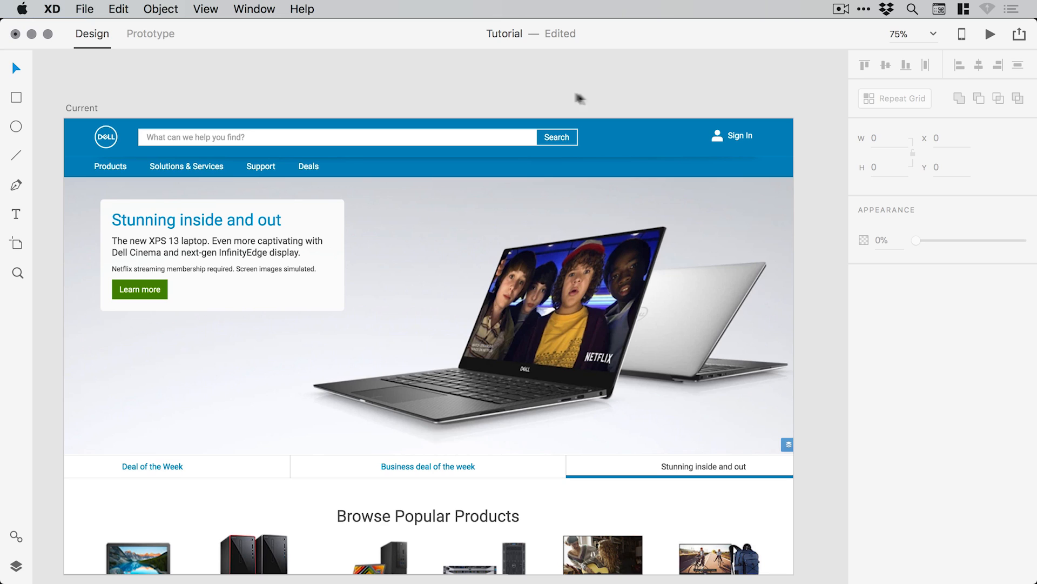
pyautogui.moveTo(601, 103); pyautogui.dragTo(323, 93)
pyautogui.moveTo(611, 138); pyautogui.dragTo(180, 145)
pyautogui.moveTo(546, 170); pyautogui.dragTo(444, 160)
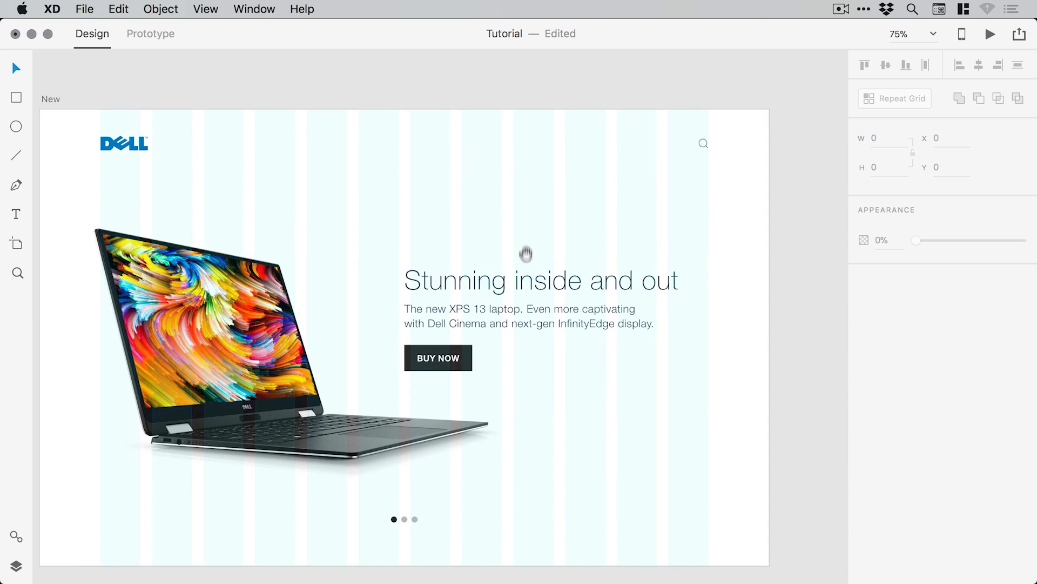
pyautogui.moveTo(501, 239); pyautogui.dragTo(500, 255)
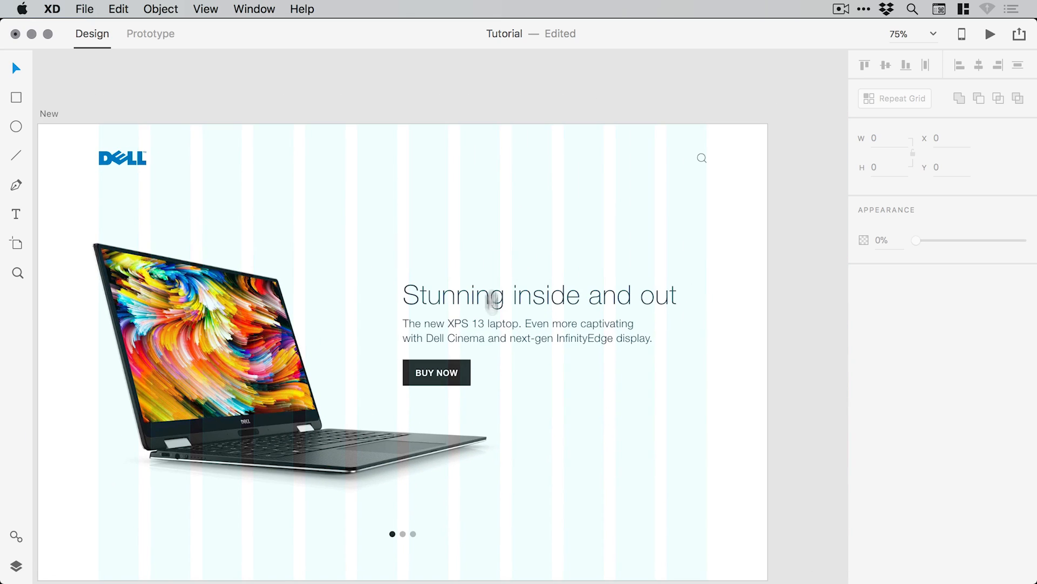
# Place a copy of the BUY NOW text in the header at X 625, Y 59 and set its fill to #535353
pyautogui.click(450, 378)
pyautogui.moveTo(450, 377); pyautogui.dragTo(377, 161)
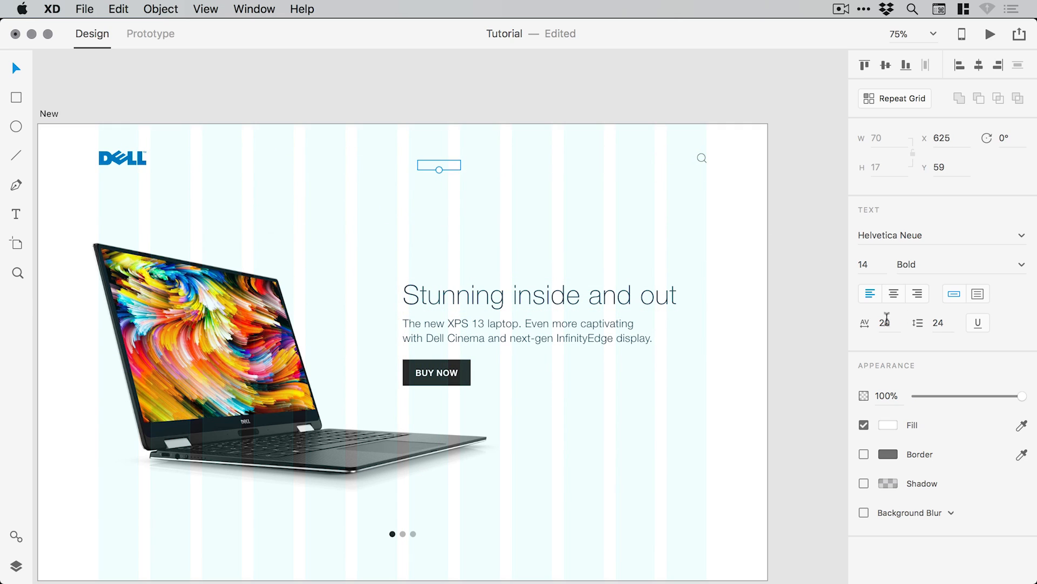
pyautogui.click(886, 426)
pyautogui.moveTo(705, 411); pyautogui.dragTo(671, 419)
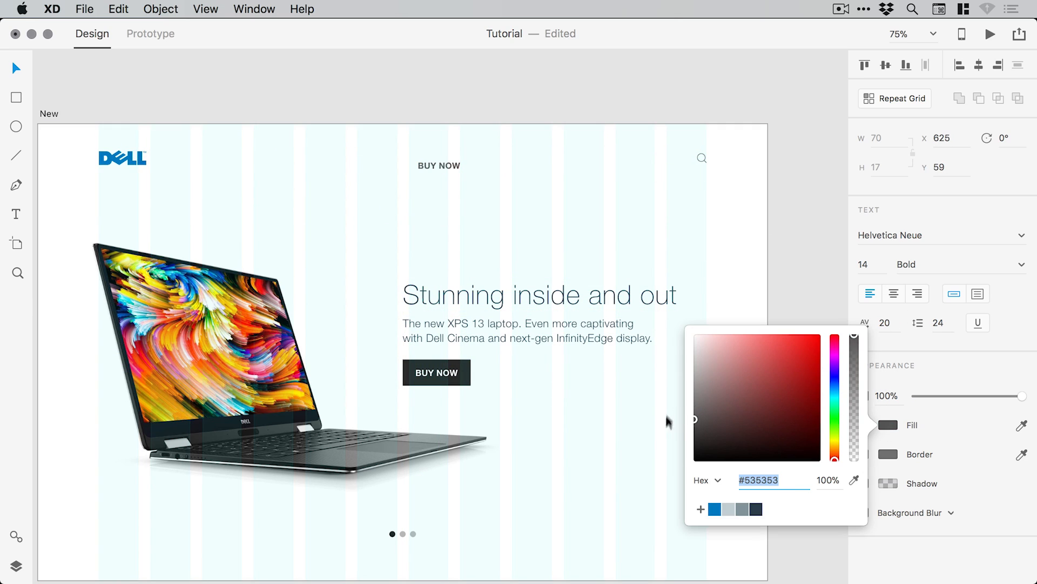
pyautogui.click(422, 105)
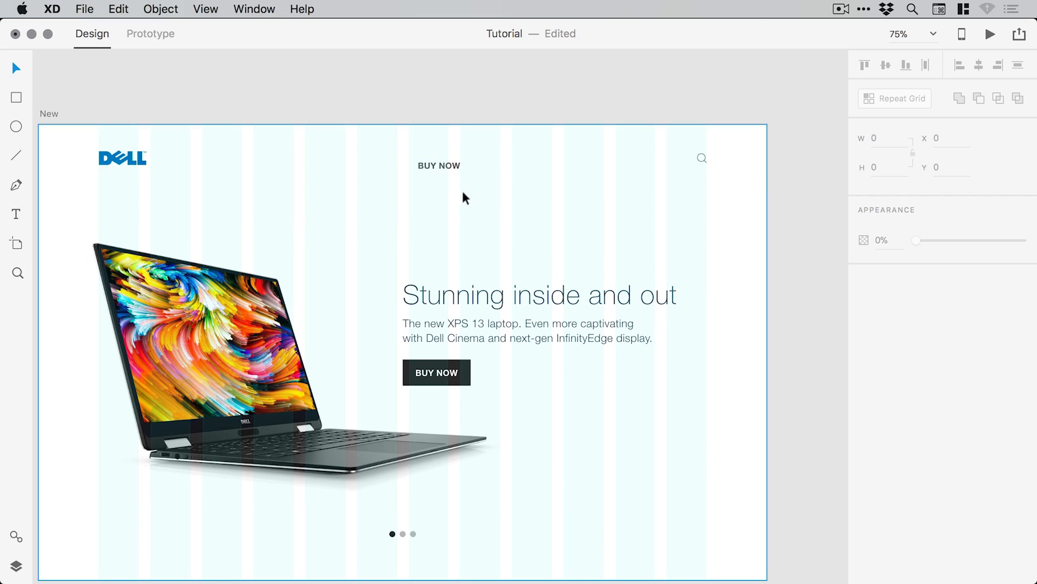
# Change the copied header text to PRODUCTS and set it to size 12 in Medium weight
pyautogui.doubleClick(452, 164)
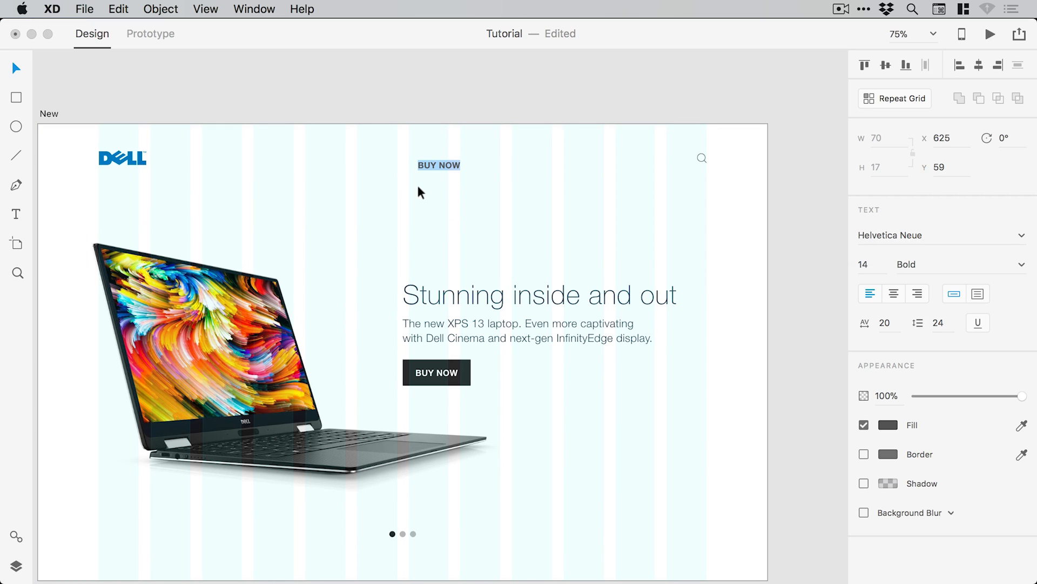
pyautogui.write('PRODUCTS')
pyautogui.click(863, 264)
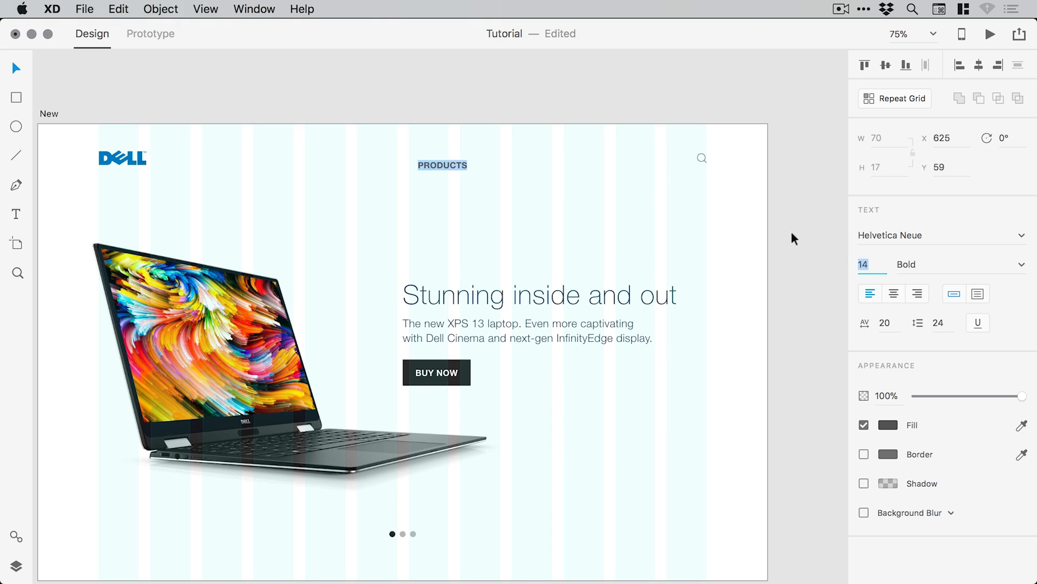
pyautogui.write('13')
pyautogui.press('Return')
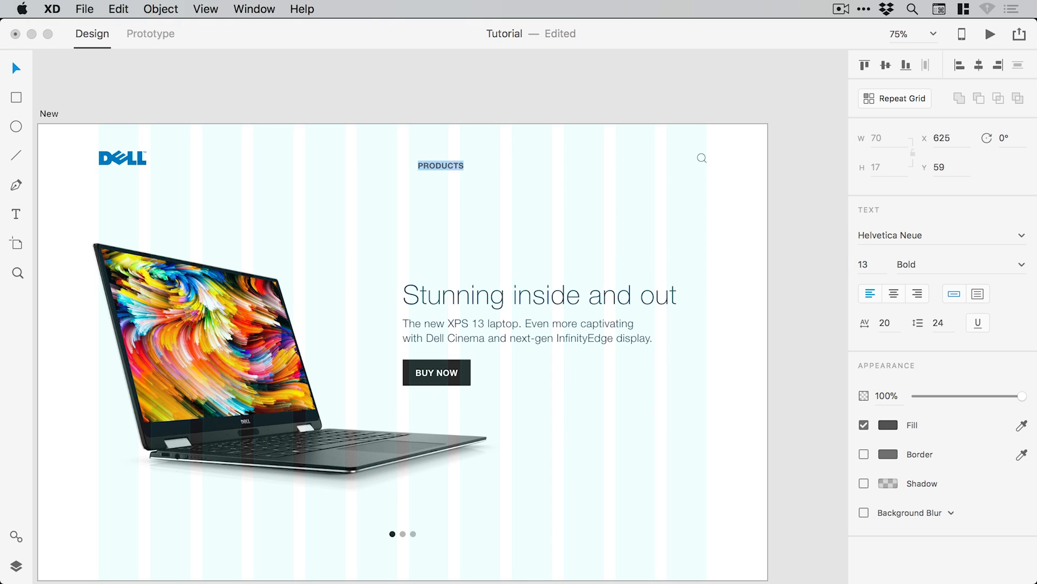
pyautogui.click(862, 272)
pyautogui.write('12')
pyautogui.press('Return')
pyautogui.click(1022, 263)
pyautogui.click(914, 396)
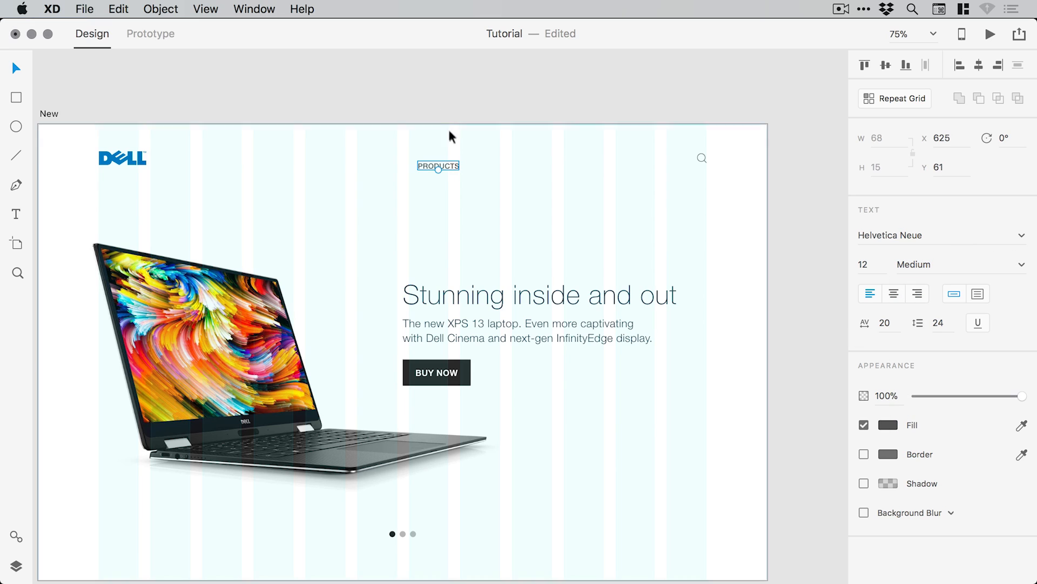
# Move the PRODUCTS link to X 522, Y 48 and duplicate it at X 627 with the text SOLUTIONS & SERVICES
pyautogui.moveTo(453, 164); pyautogui.dragTo(381, 160)
pyautogui.click(410, 84)
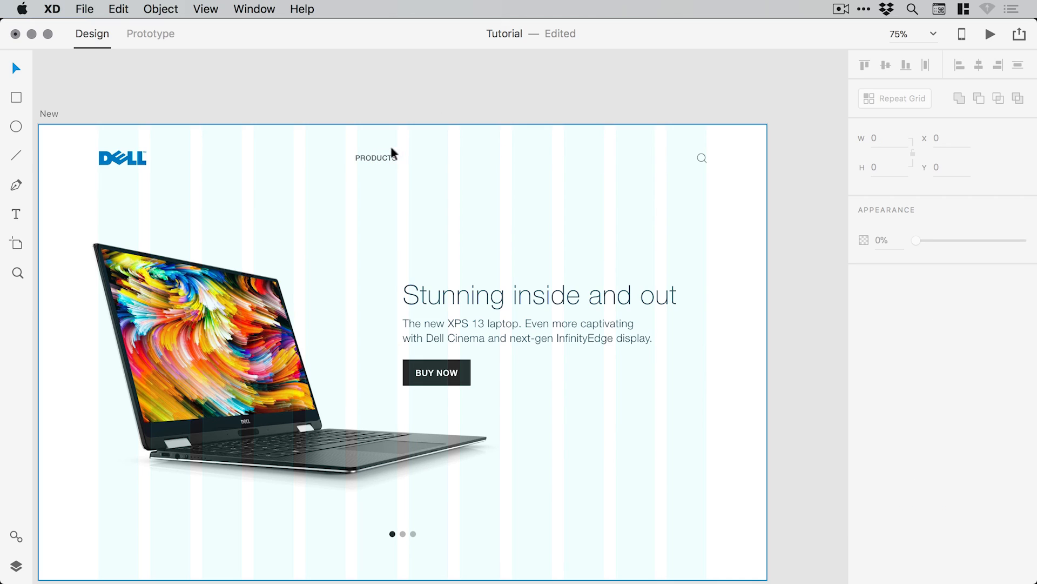
pyautogui.keyDown('alt'); pyautogui.moveTo(378, 162); pyautogui.dragTo(437, 158); pyautogui.keyUp('alt')
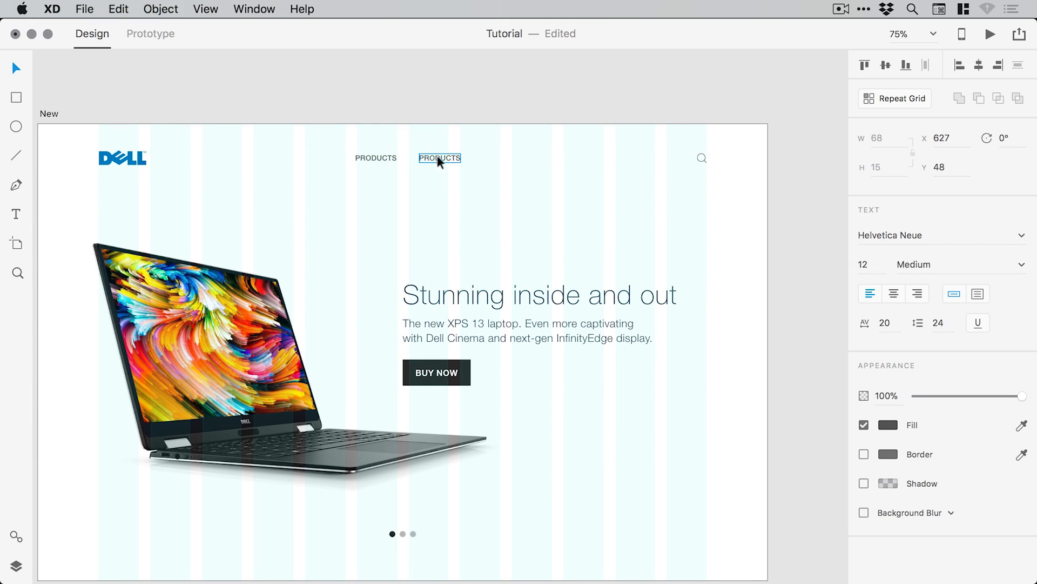
pyautogui.doubleClick(435, 157)
pyautogui.write('SOLUTIONS & SERVICES')
pyautogui.press('Escape')
# Duplicate the SOLUTIONS & SERVICES link at X 760 and change the copy's text to SUPPORT
pyautogui.keyDown('alt'); pyautogui.moveTo(479, 159); pyautogui.dragTo(557, 158); pyautogui.keyUp('alt')
pyautogui.doubleClick(557, 156)
pyautogui.write('SUPPORT')
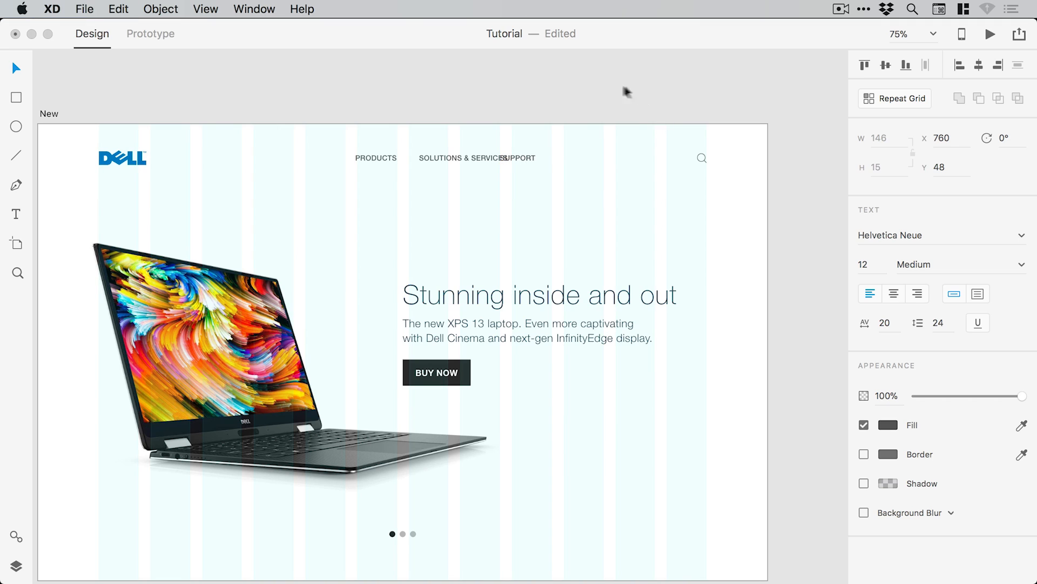
# Duplicate the SUPPORT link as DEALS at X 892 and move SUPPORT to X 807 between its neighbours
pyautogui.moveTo(522, 163); pyautogui.dragTo(601, 162)
pyautogui.doubleClick(606, 161)
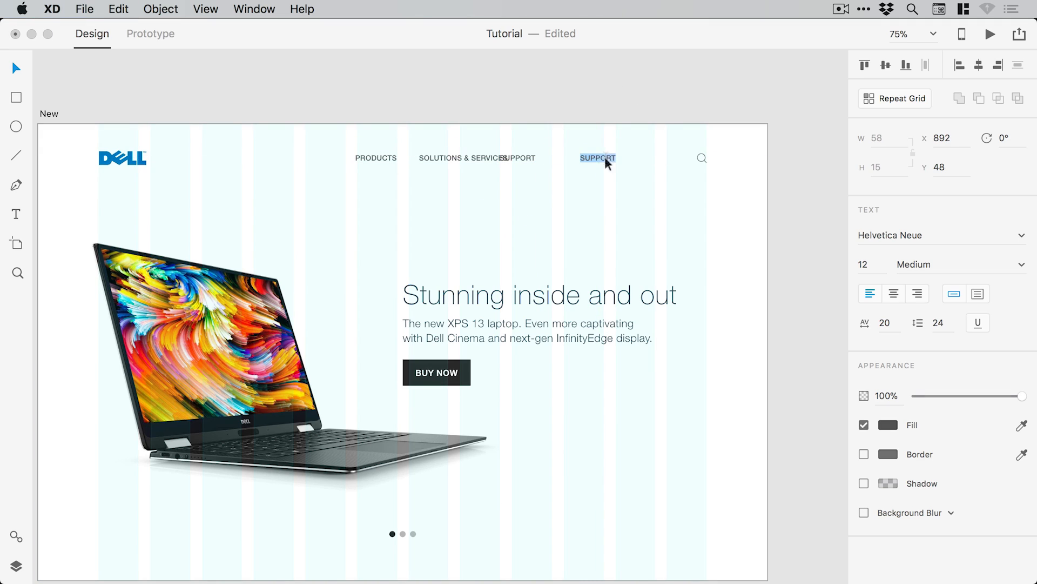
pyautogui.write('DEALS')
pyautogui.press('Escape')
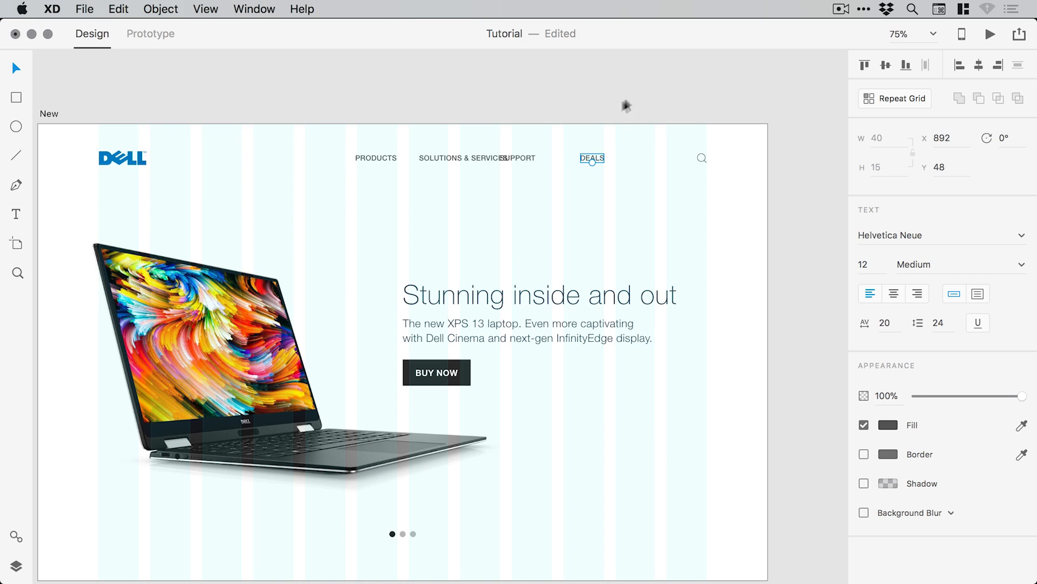
pyautogui.moveTo(529, 159); pyautogui.dragTo(558, 158)
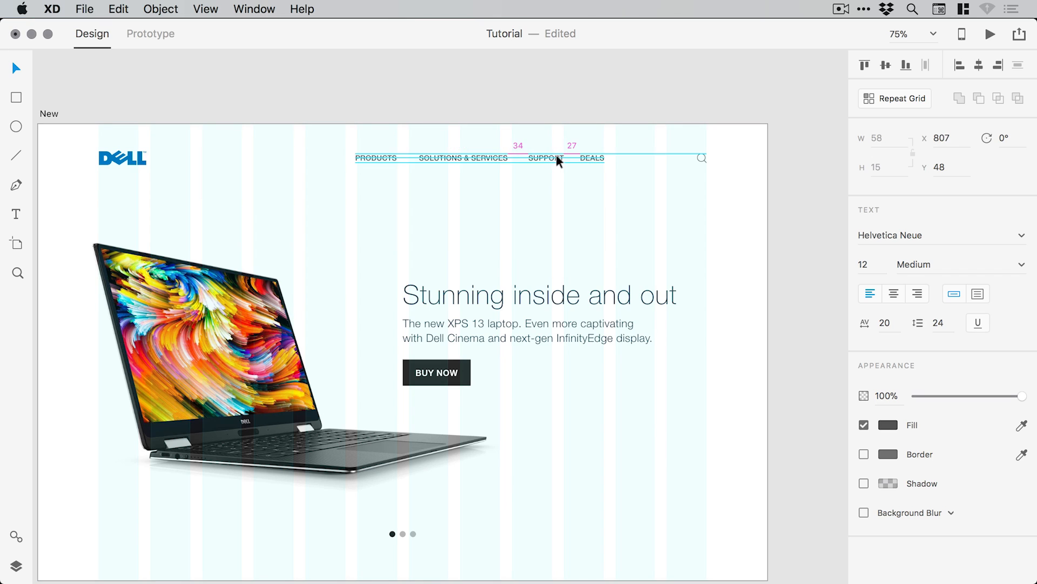
# Save the PRODUCTS link's text formatting as a character style in the document assets
pyautogui.click(396, 157)
pyautogui.click(15, 535)
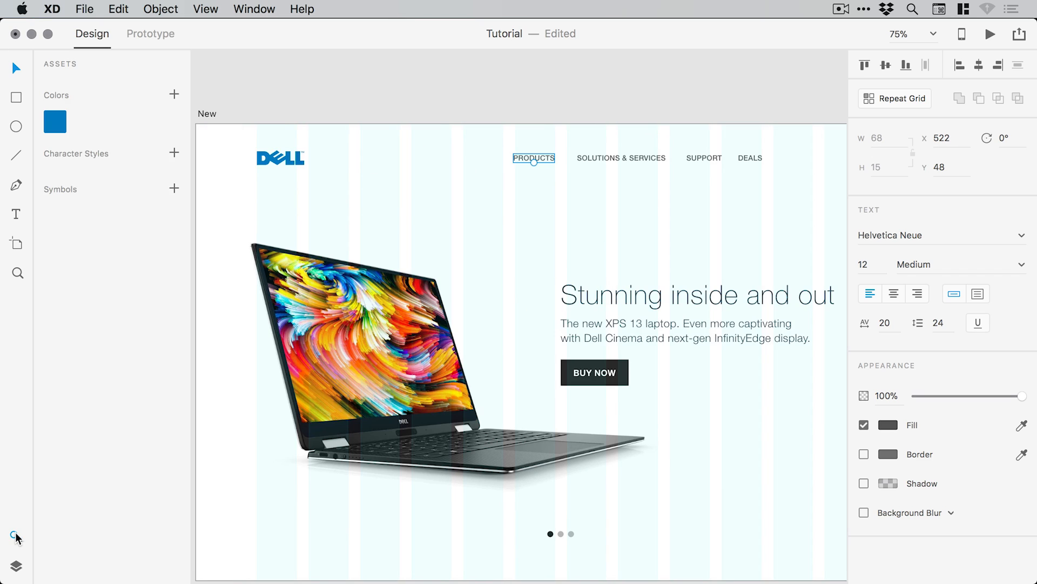
pyautogui.click(173, 149)
# Try font sizes 13 and 11 on the saved Helvetica Neue character style
pyautogui.rightClick(99, 186)
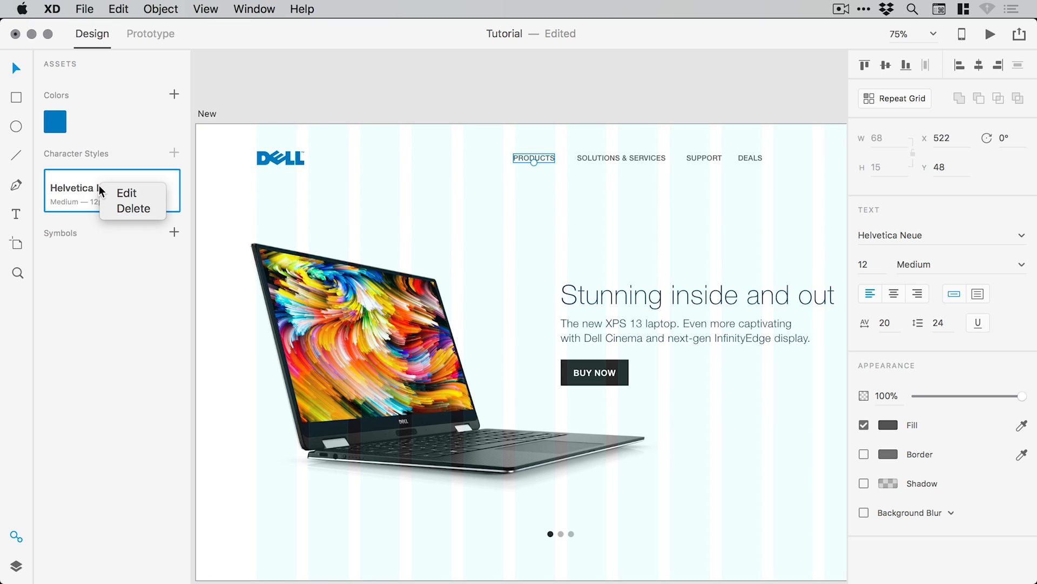
pyautogui.click(112, 191)
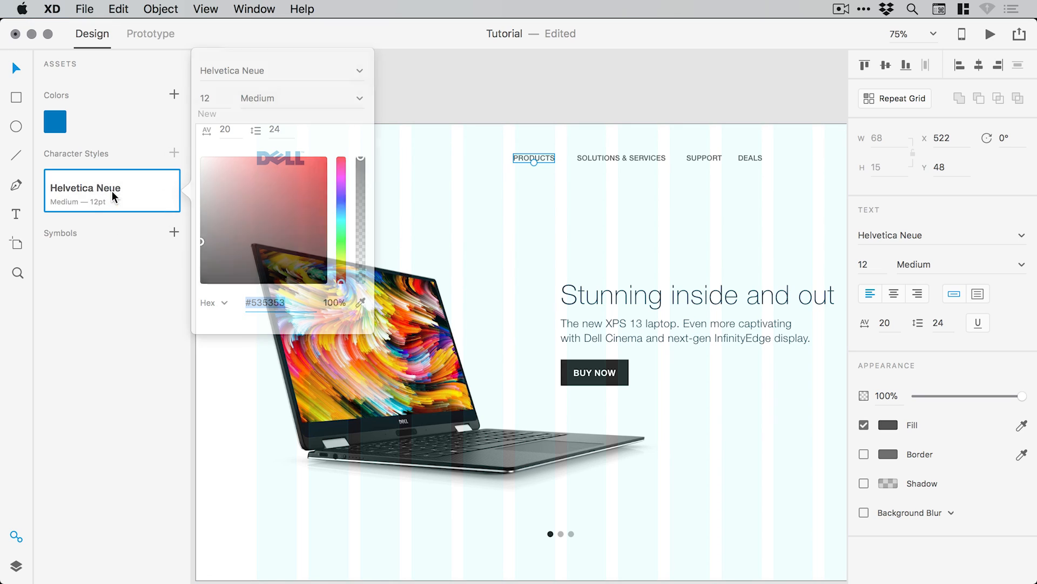
pyautogui.click(215, 96)
pyautogui.press('Return')
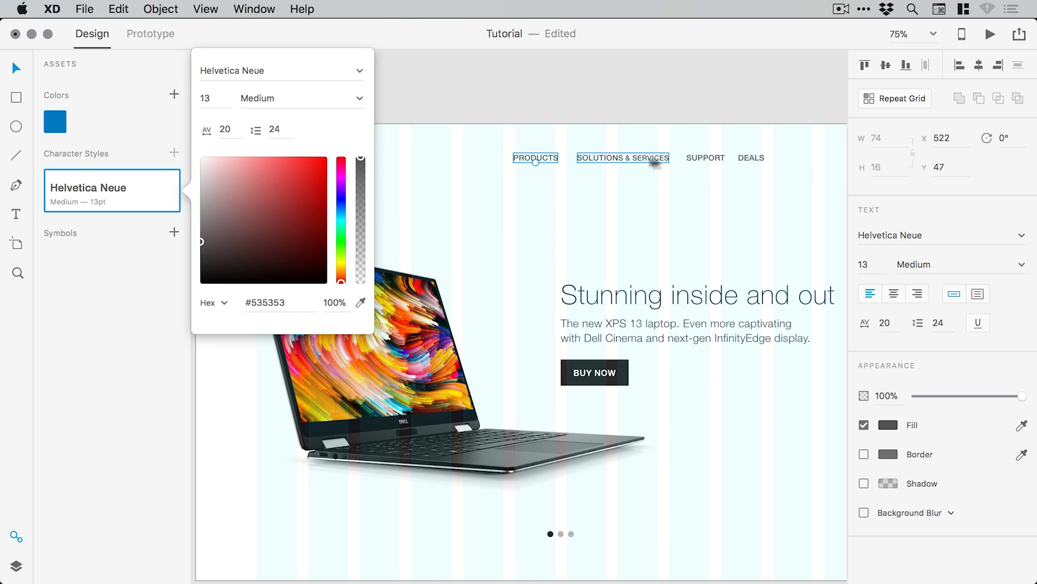
pyautogui.click(216, 97)
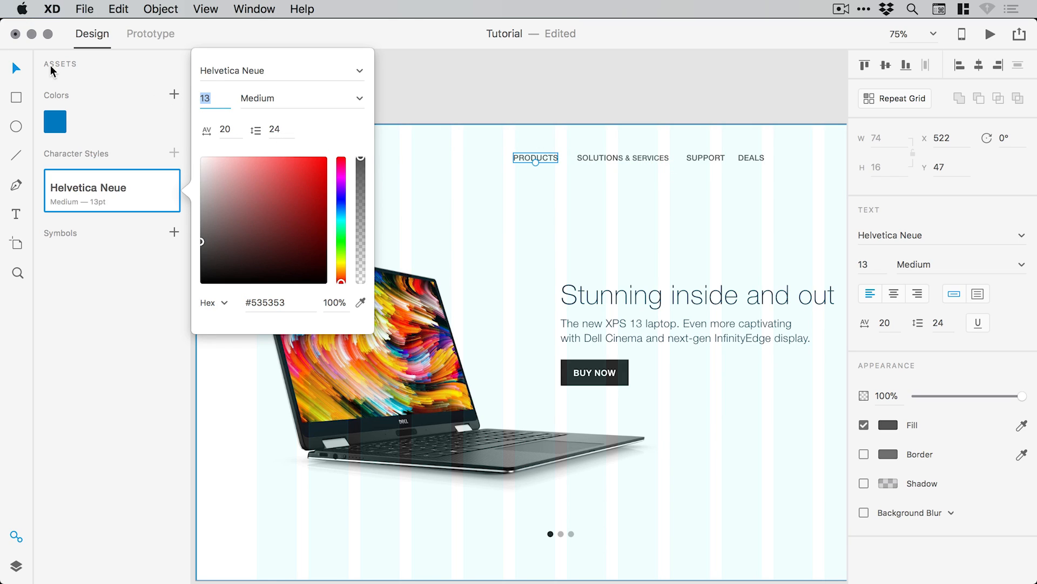
pyautogui.write('11')
pyautogui.press('Return')
# Set the saved Helvetica Neue character style to font size 12 and weight Bold, and close the document assets
pyautogui.moveTo(234, 99); pyautogui.dragTo(194, 86)
pyautogui.write('12')
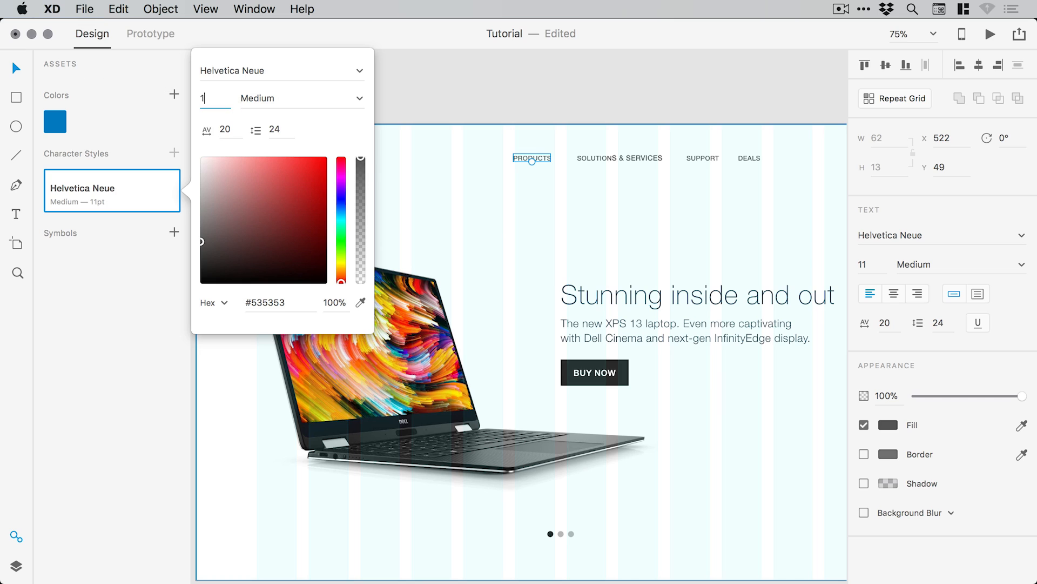
pyautogui.press('Return')
pyautogui.click(358, 98)
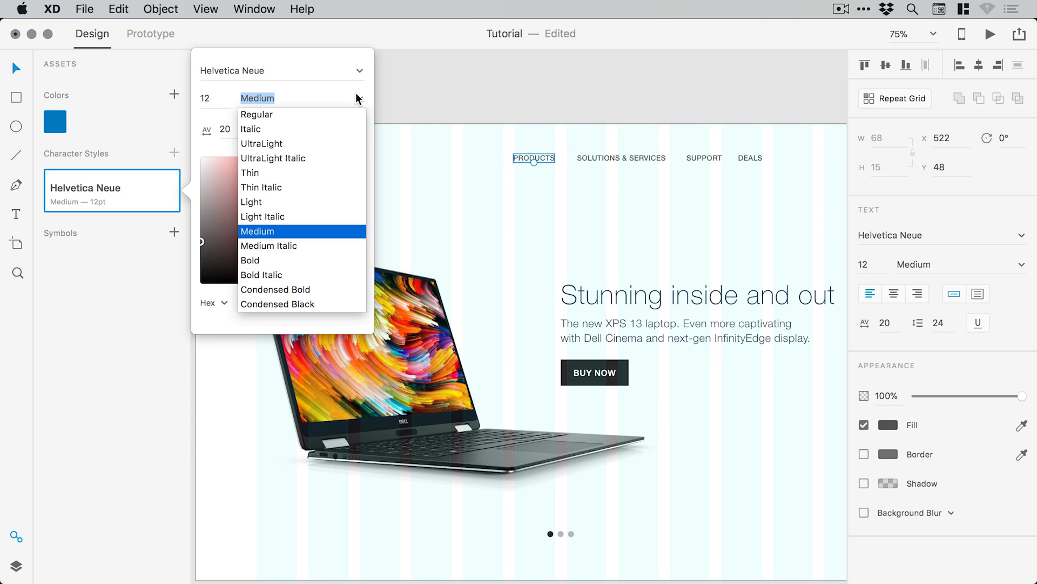
pyautogui.click(255, 258)
pyautogui.click(517, 98)
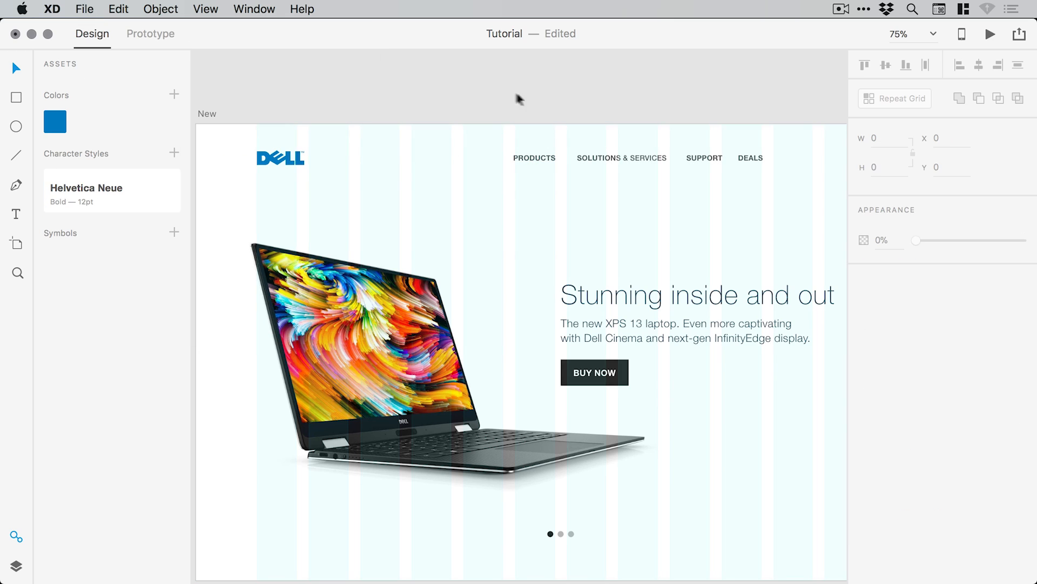
pyautogui.click(16, 536)
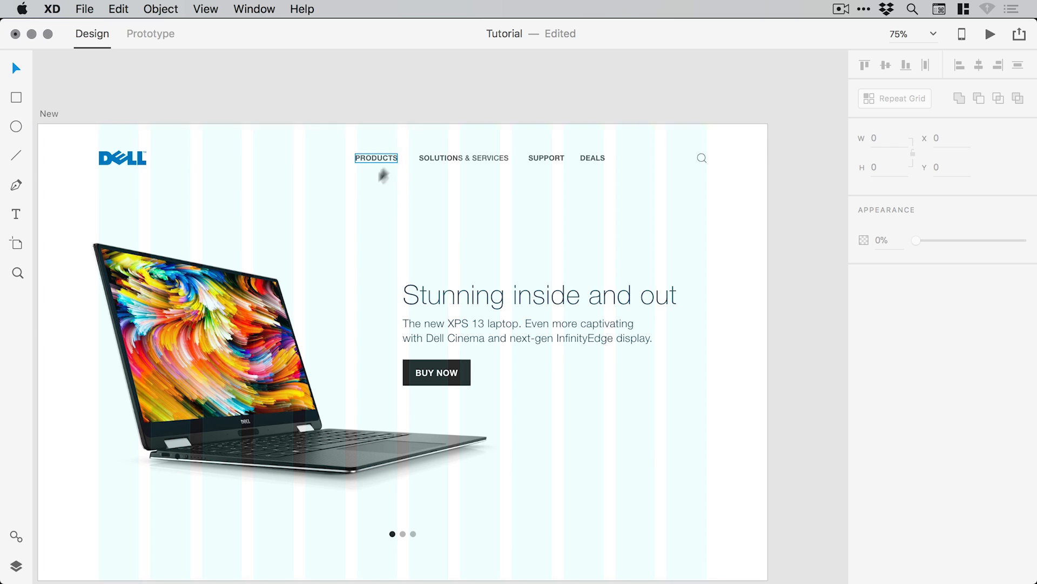
pyautogui.moveTo(346, 207); pyautogui.dragTo(376, 178)
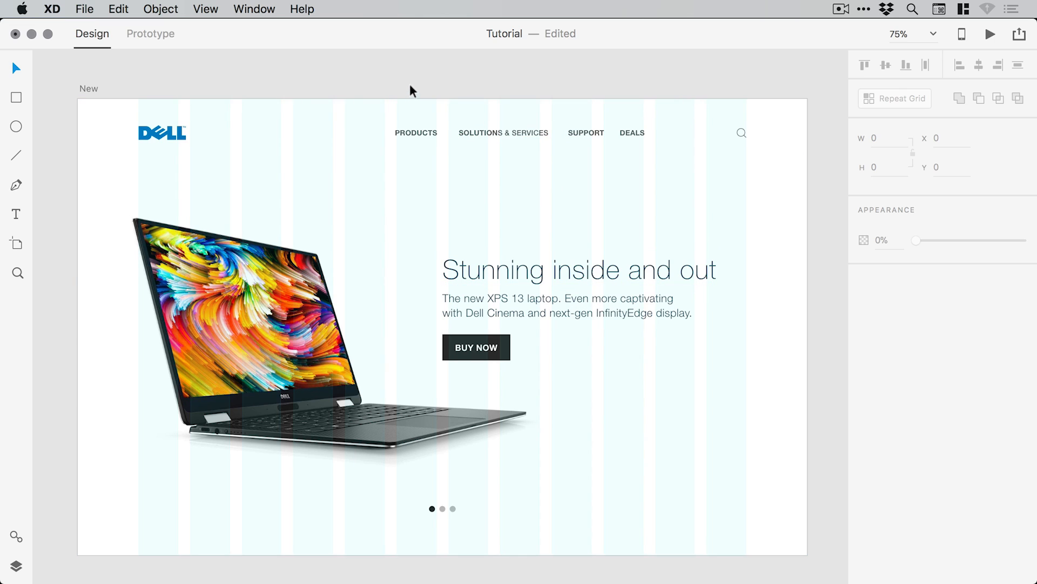
pyautogui.click(16, 536)
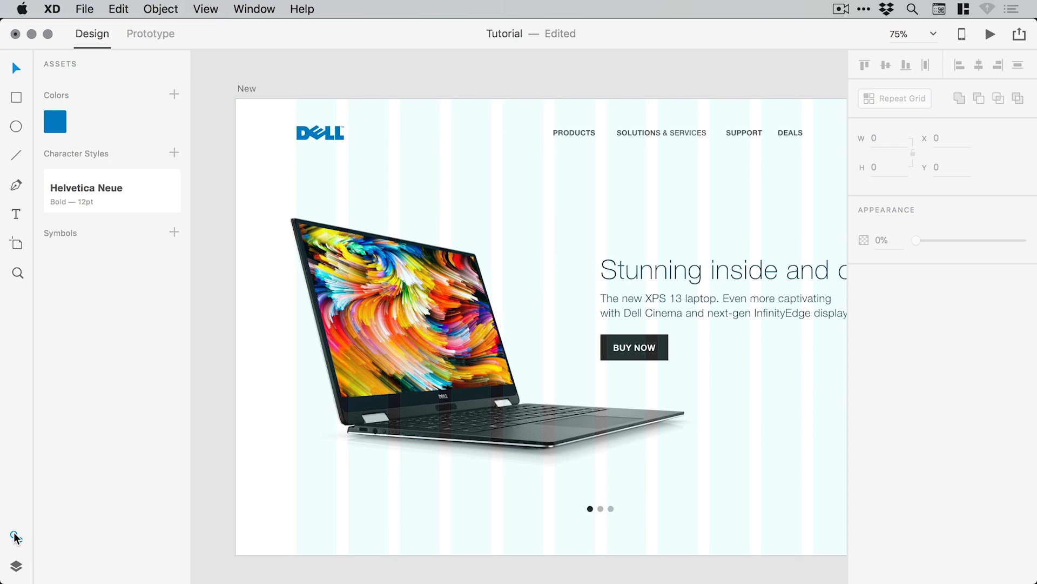
pyautogui.click(16, 536)
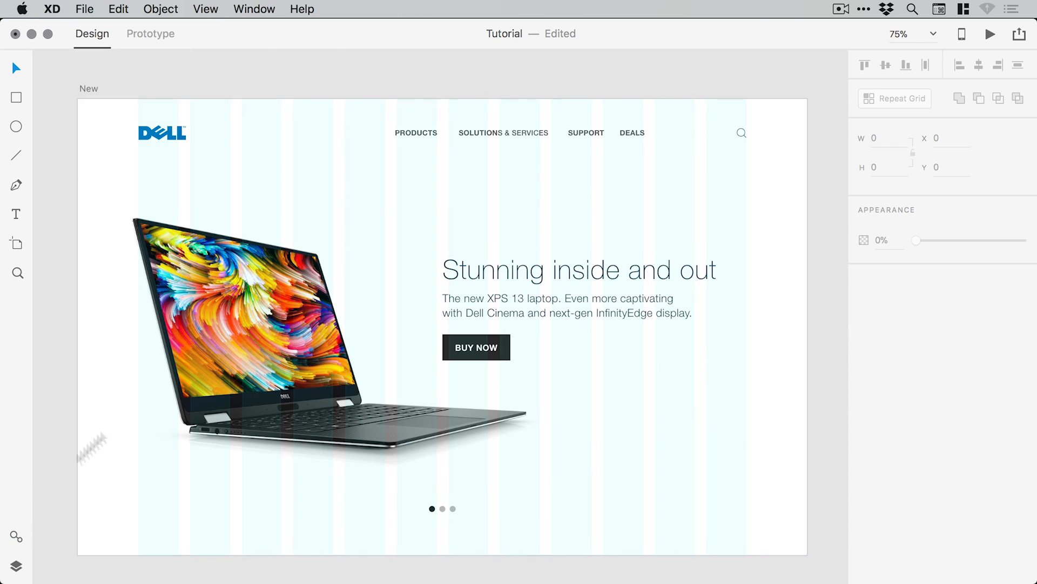
# Move the DEALS link slightly to the right to adjust its spacing from SUPPORT
pyautogui.click(637, 131)
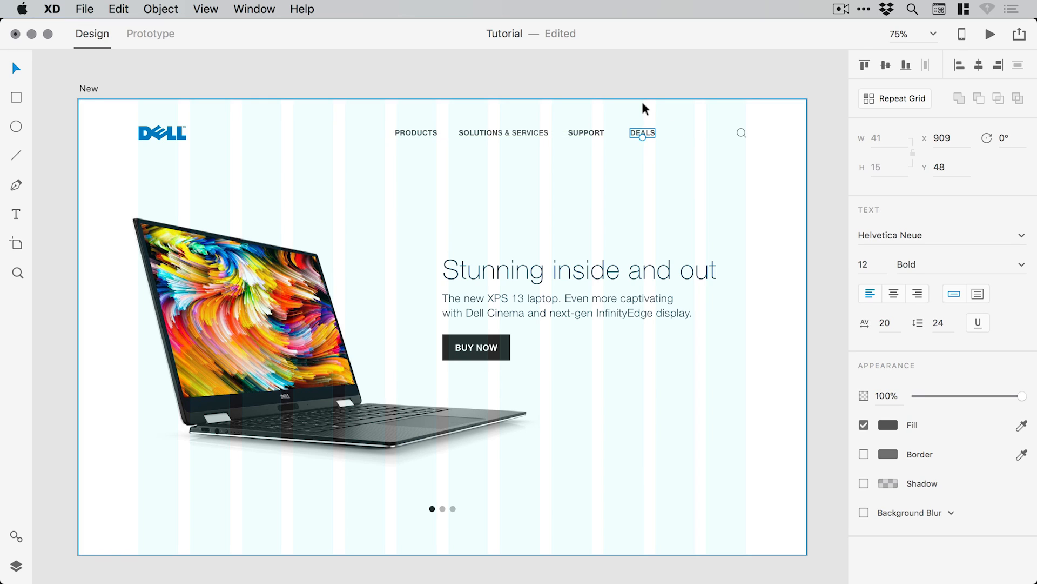
pyautogui.hotkey('shift', 'Left')
pyautogui.click(527, 65)
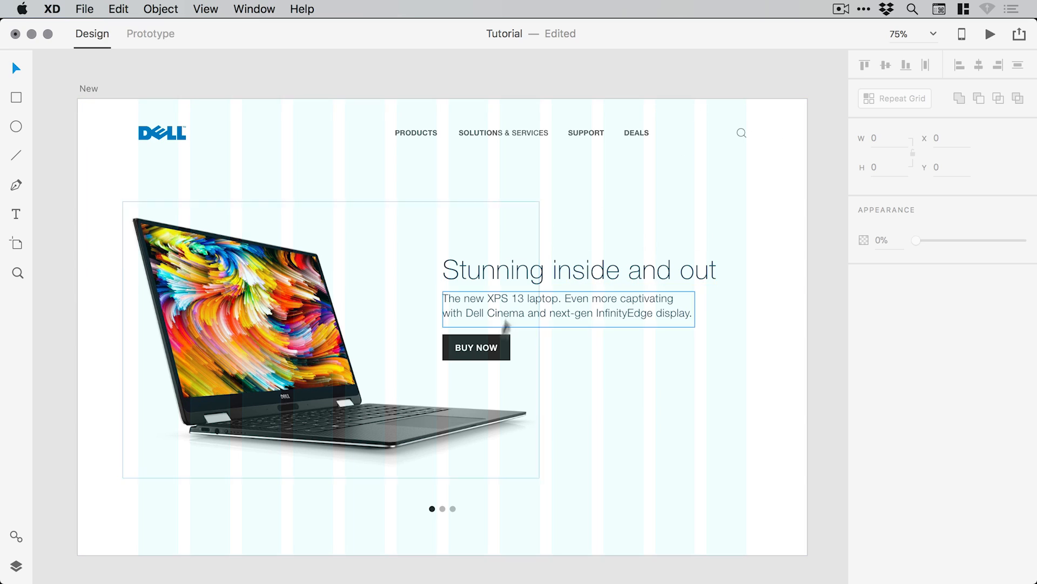
# Duplicate the BUY NOW button with its label and place the copy just below the header's search icon
pyautogui.click(450, 356)
pyautogui.keyDown('shift'); pyautogui.click(475, 344); pyautogui.keyUp('shift')
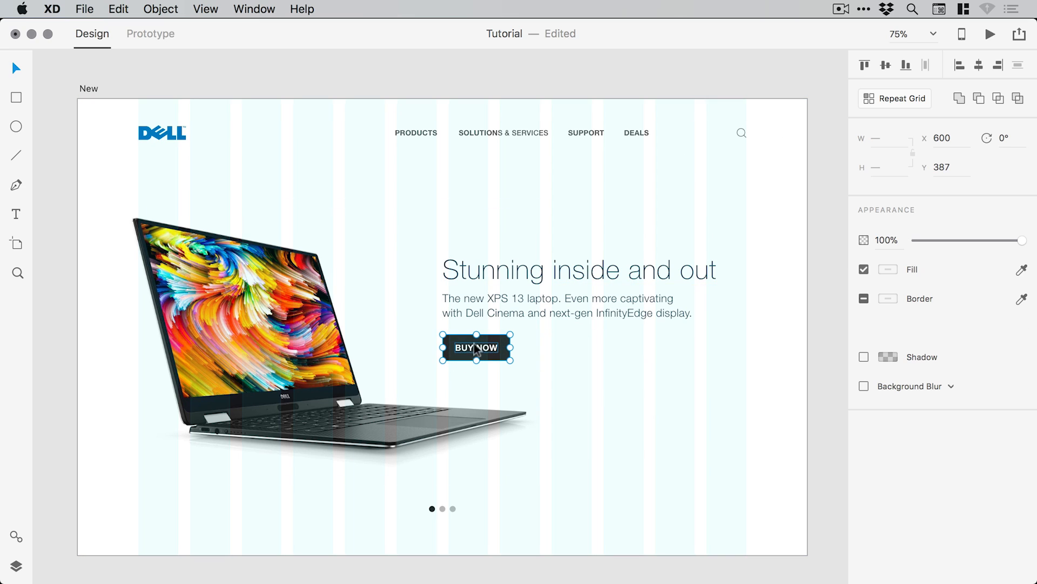
pyautogui.moveTo(470, 346); pyautogui.dragTo(721, 182)
pyautogui.click(736, 143)
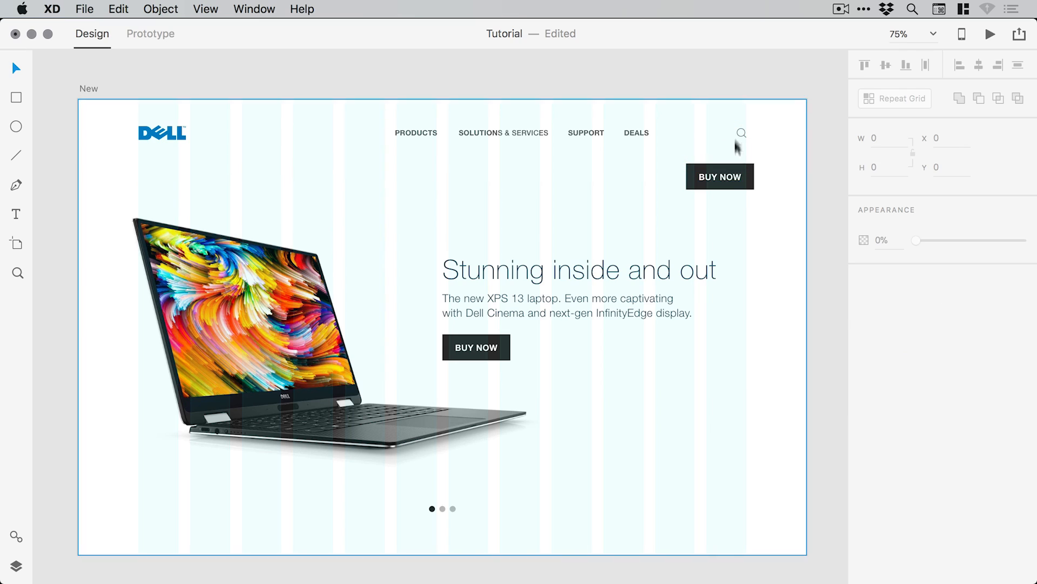
# Change the copied button's text to SIGN IN and recolor it dark grey
pyautogui.click(724, 175)
pyautogui.doubleClick(724, 174)
pyautogui.write('s')
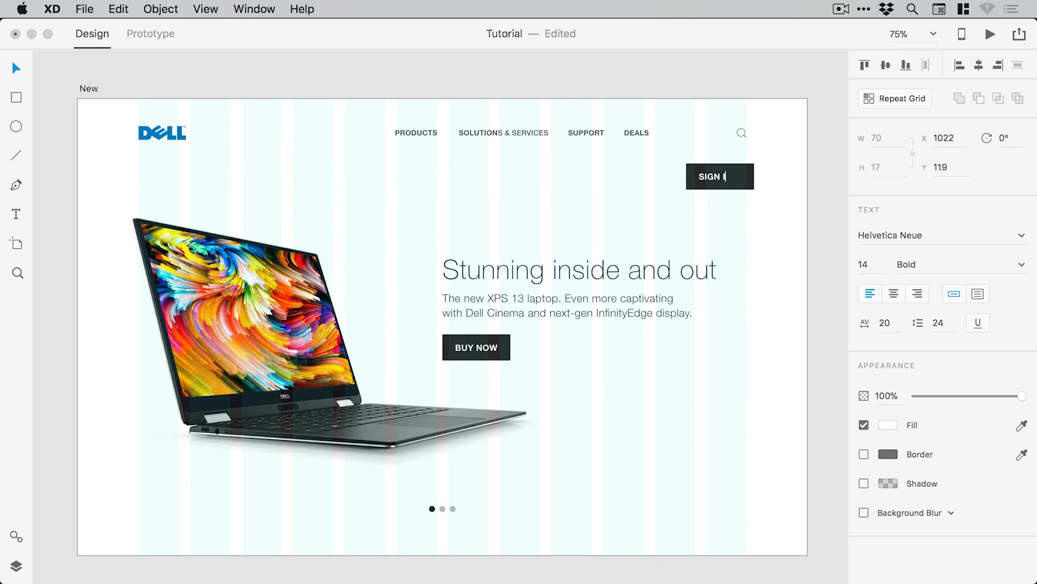
pyautogui.press('Escape')
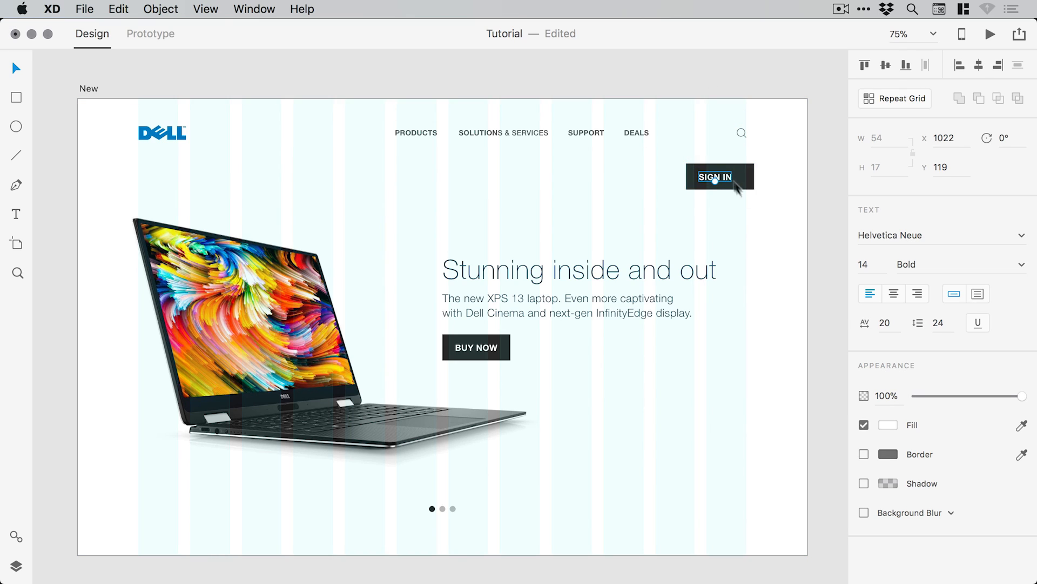
pyautogui.click(891, 431)
pyautogui.moveTo(694, 432); pyautogui.dragTo(680, 440)
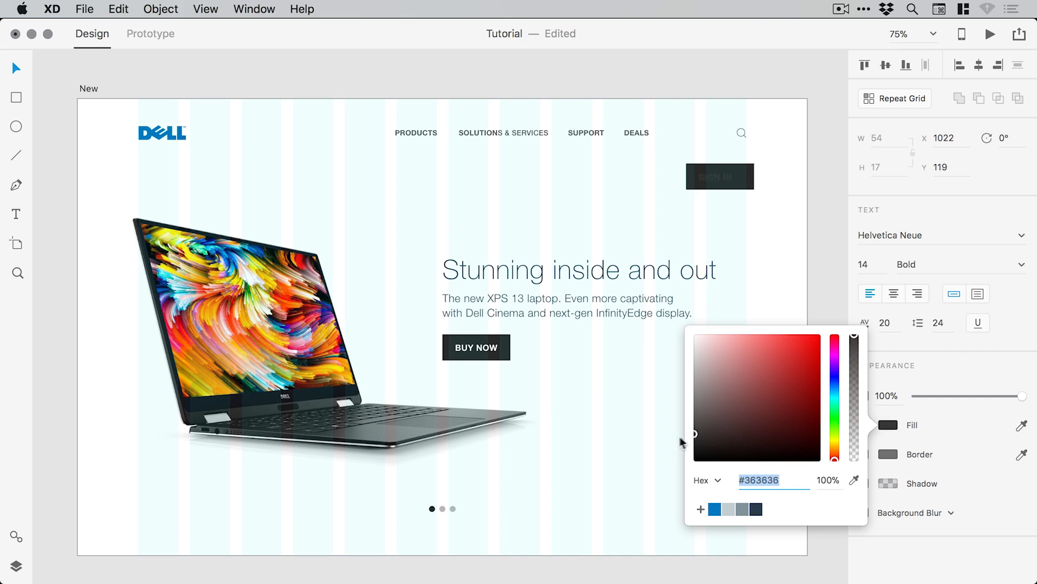
pyautogui.click(760, 91)
# Remove the fill from the SIGN IN button's rectangle and give it a border instead
pyautogui.click(751, 172)
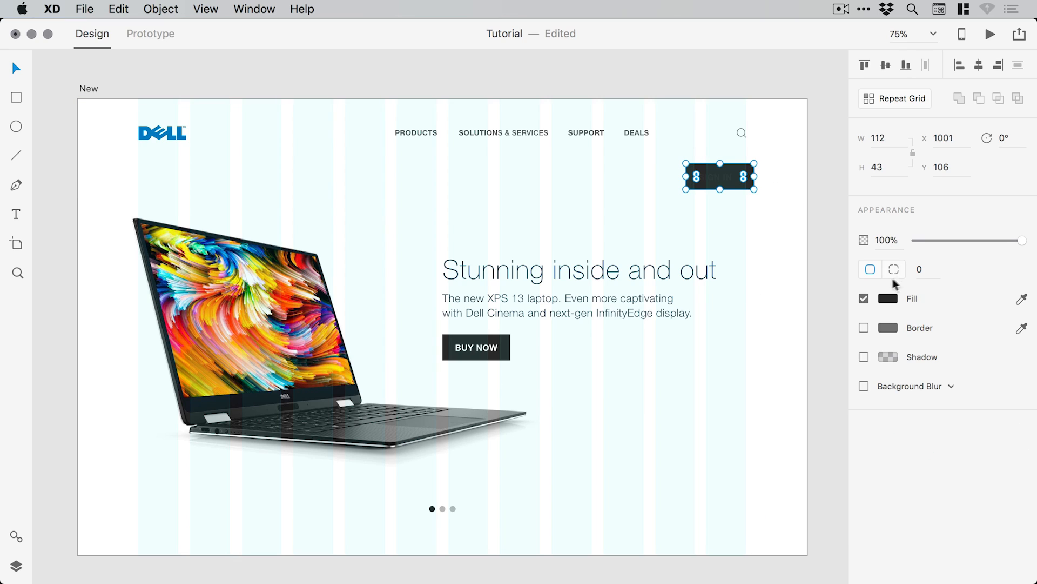
pyautogui.click(864, 299)
pyautogui.click(864, 328)
pyautogui.click(888, 328)
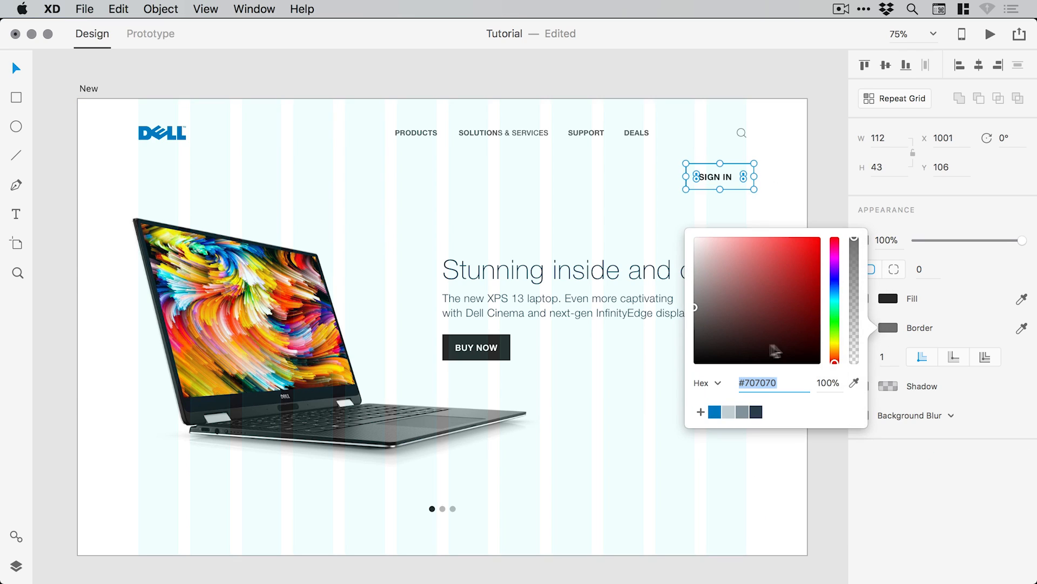
pyautogui.click(736, 75)
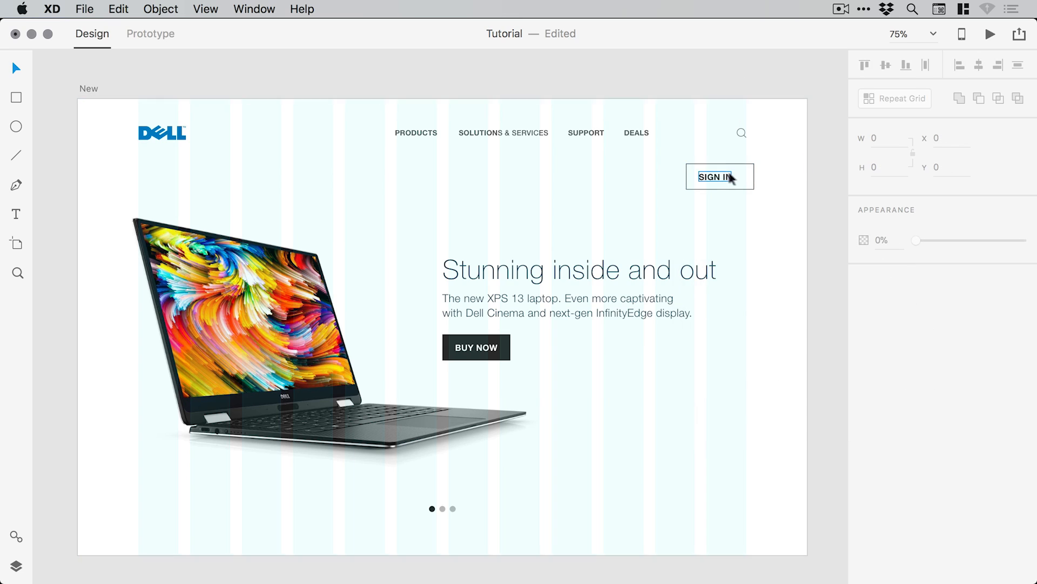
# Narrow the SIGN IN button's rectangle to a width of about 99 from its right side
pyautogui.click(753, 176)
pyautogui.moveTo(754, 177); pyautogui.dragTo(744, 177)
pyautogui.click(772, 89)
# Move the search icon beside the DEALS link and shift it with all navigation links left to free header space
pyautogui.moveTo(742, 132); pyautogui.dragTo(674, 138)
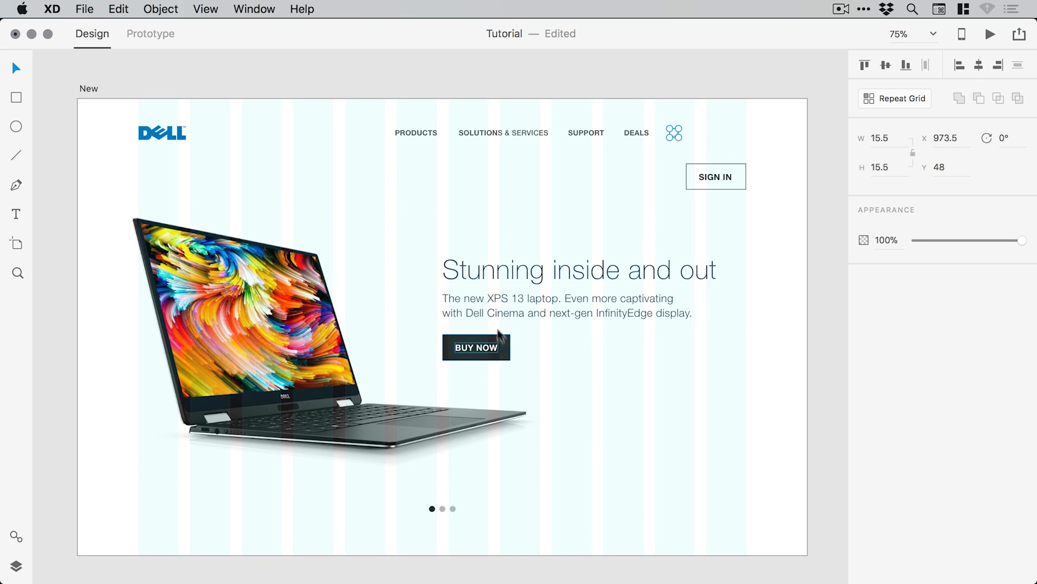
pyautogui.moveTo(414, 91); pyautogui.dragTo(587, 131)
# Group the SIGN IN text with its rectangle and place it at X 938, Y 34 beside the search icon
pyautogui.click(725, 178)
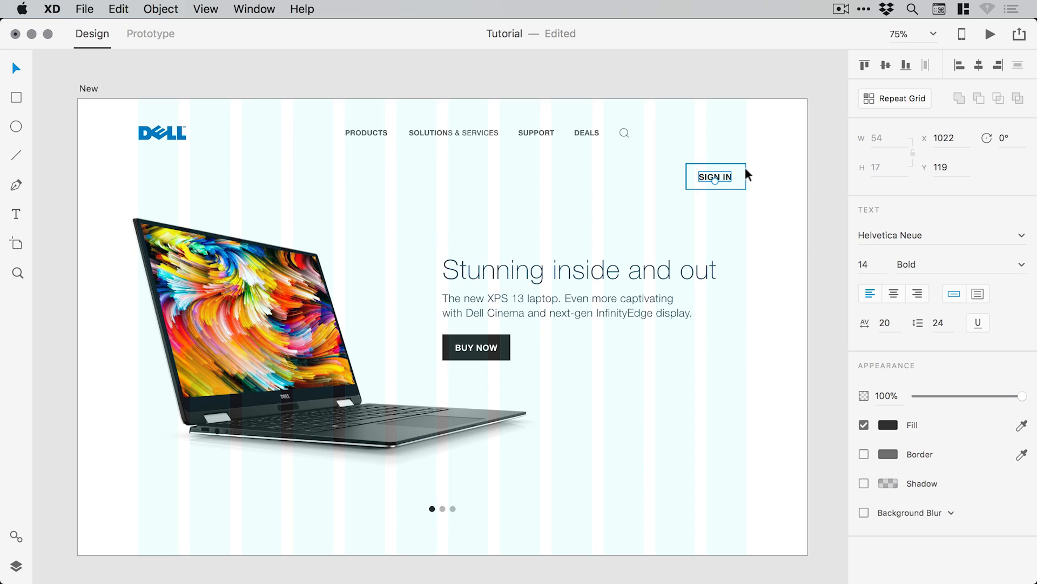
pyautogui.keyDown('shift'); pyautogui.click(746, 167); pyautogui.keyUp('shift')
pyautogui.press('super+g')
pyautogui.moveTo(732, 177); pyautogui.dragTo(681, 125)
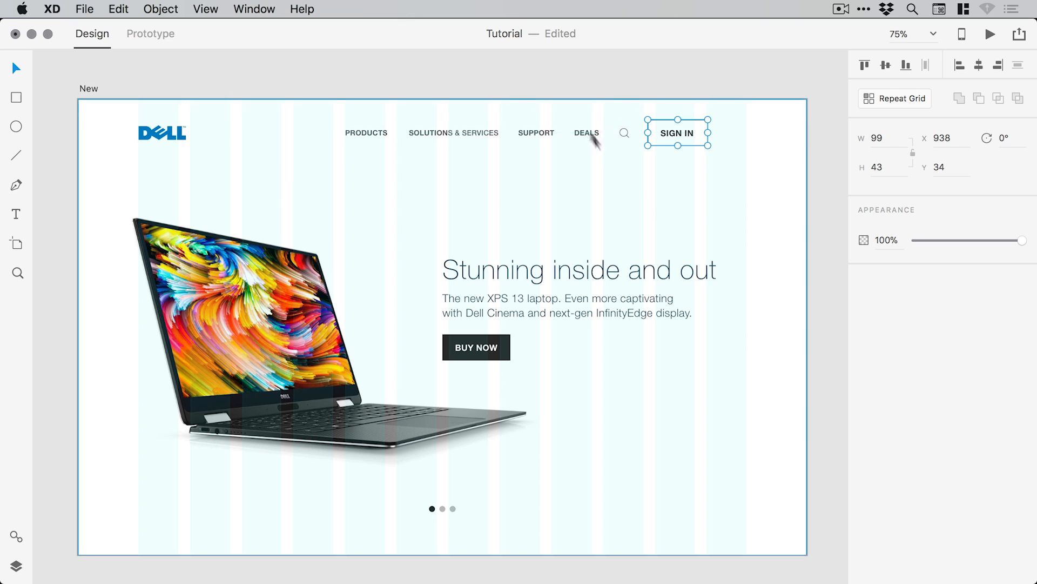
# Shift the header items right so SIGN IN meets the last grid column, and place PRODUCTS at X 505, 36 before SOLUTIONS & SERVICES
pyautogui.moveTo(436, 74); pyautogui.dragTo(724, 132)
pyautogui.click(700, 81)
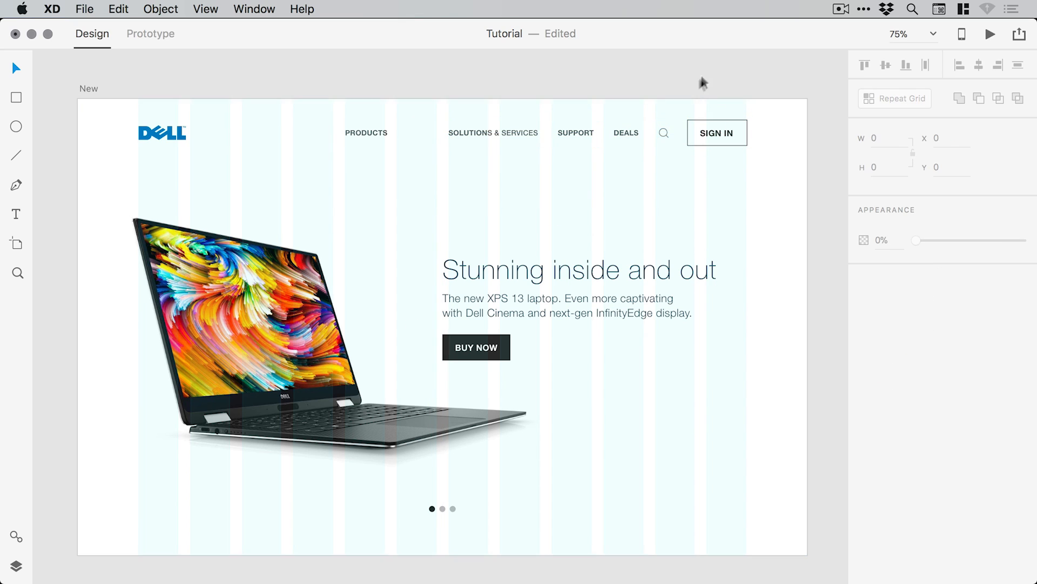
pyautogui.moveTo(572, 200); pyautogui.dragTo(620, 178)
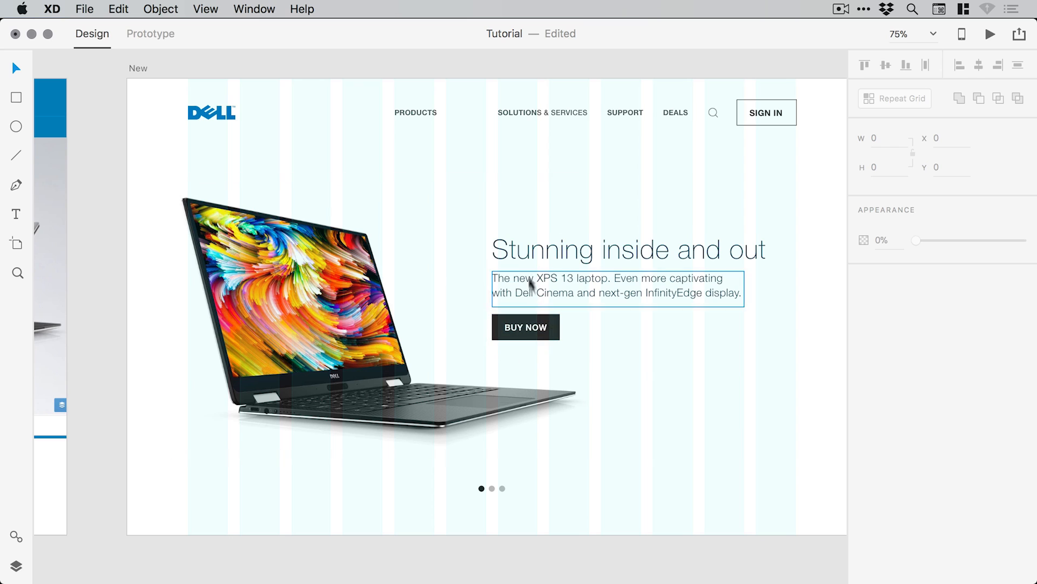
pyautogui.moveTo(426, 109); pyautogui.dragTo(457, 110)
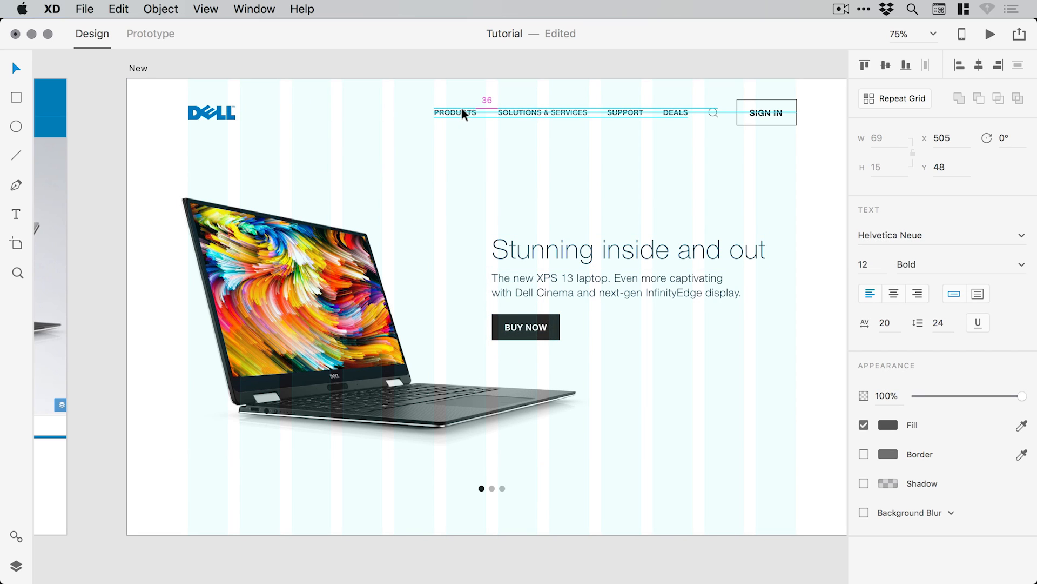
# Turn off the layout grid on the New artboard and save the document
pyautogui.press('super+minus')
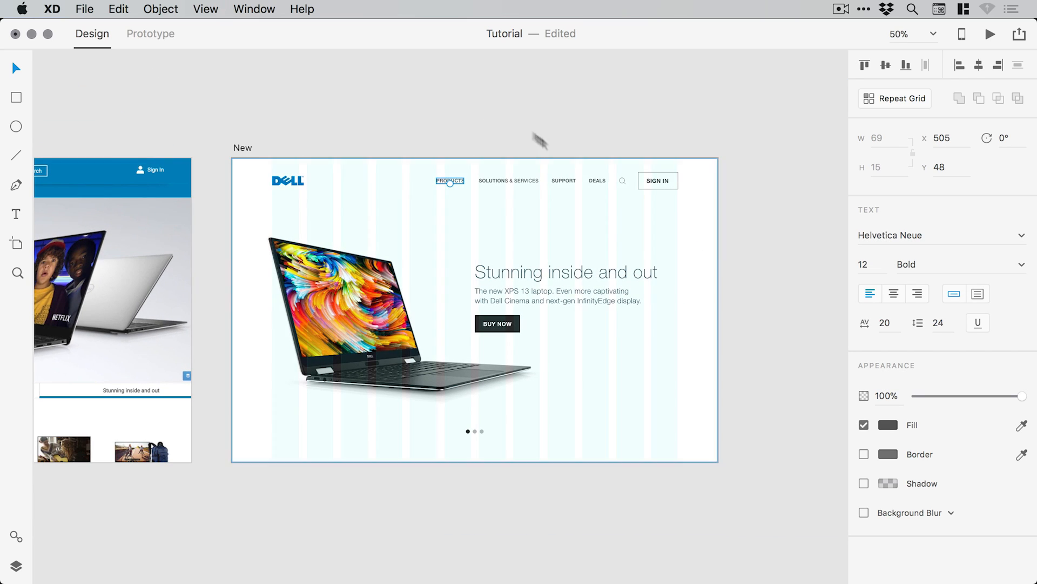
pyautogui.click(243, 147)
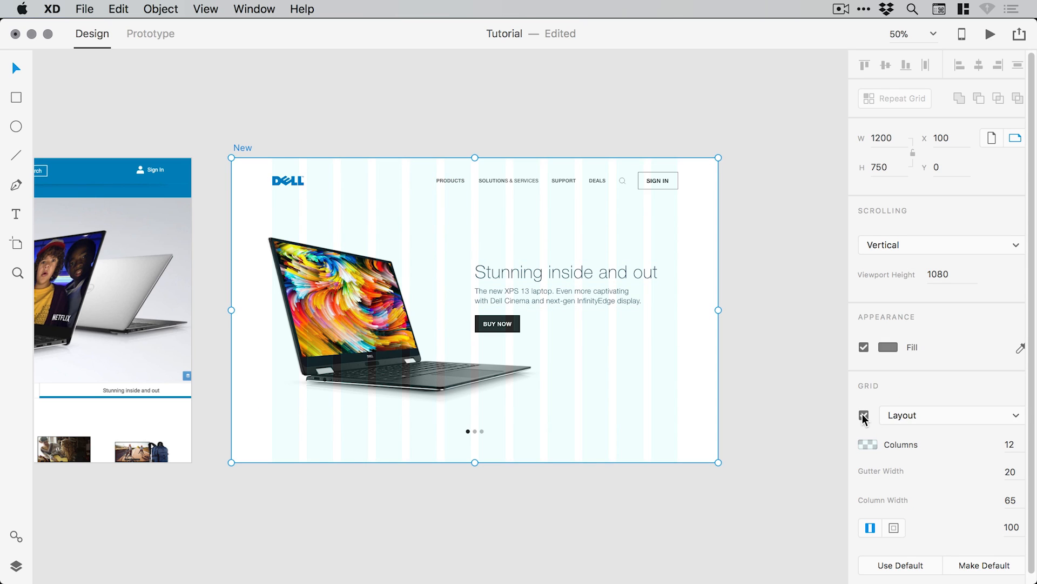
pyautogui.click(863, 415)
pyautogui.click(788, 265)
pyautogui.press('super+s')
# Compare the redesigned New artboard with the original homepage artboard and examine its header and hero up close
pyautogui.hscroll(-5, 341, 181)
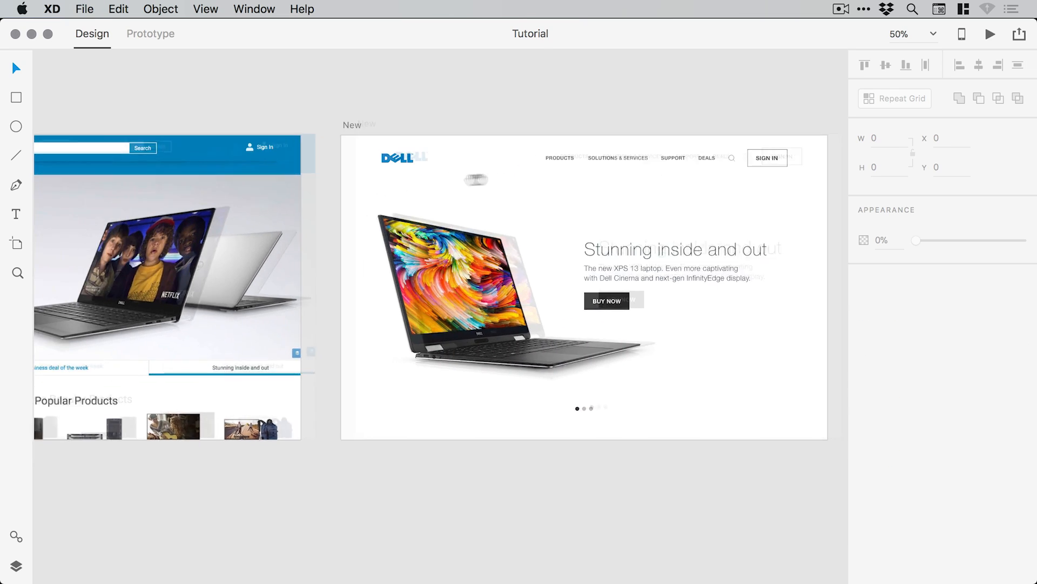
pyautogui.moveTo(476, 179); pyautogui.dragTo(603, 190)
pyautogui.hscroll(10, 603, 190)
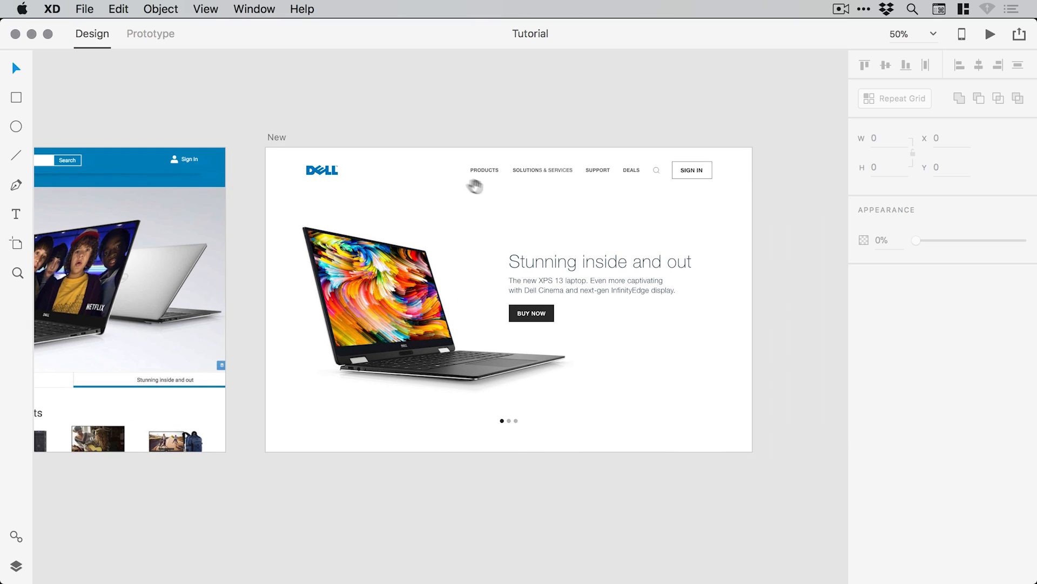
pyautogui.press('z')
pyautogui.click(477, 269)
pyautogui.press('v')
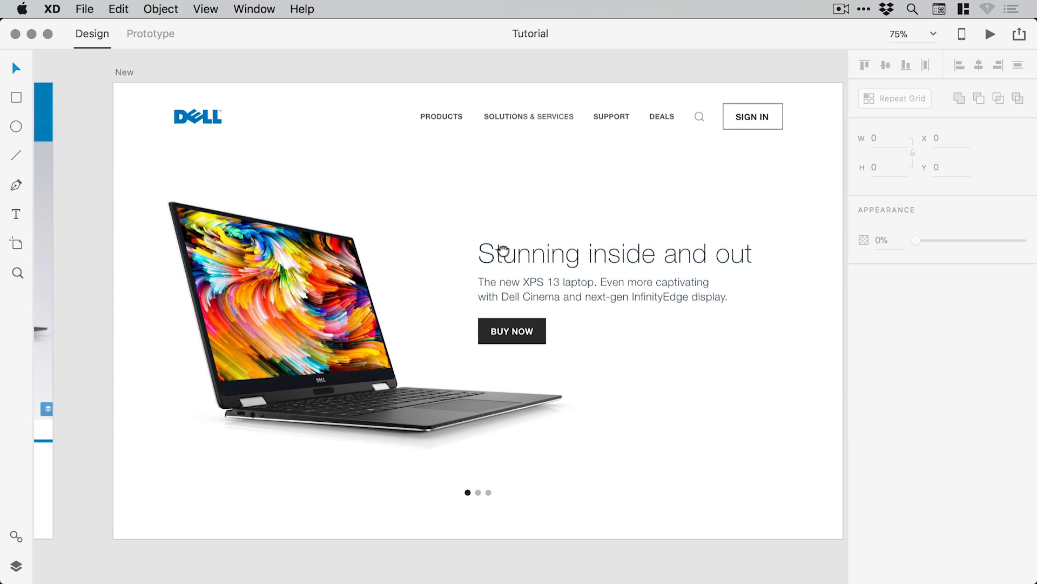
pyautogui.scroll(-2, 470, 231)
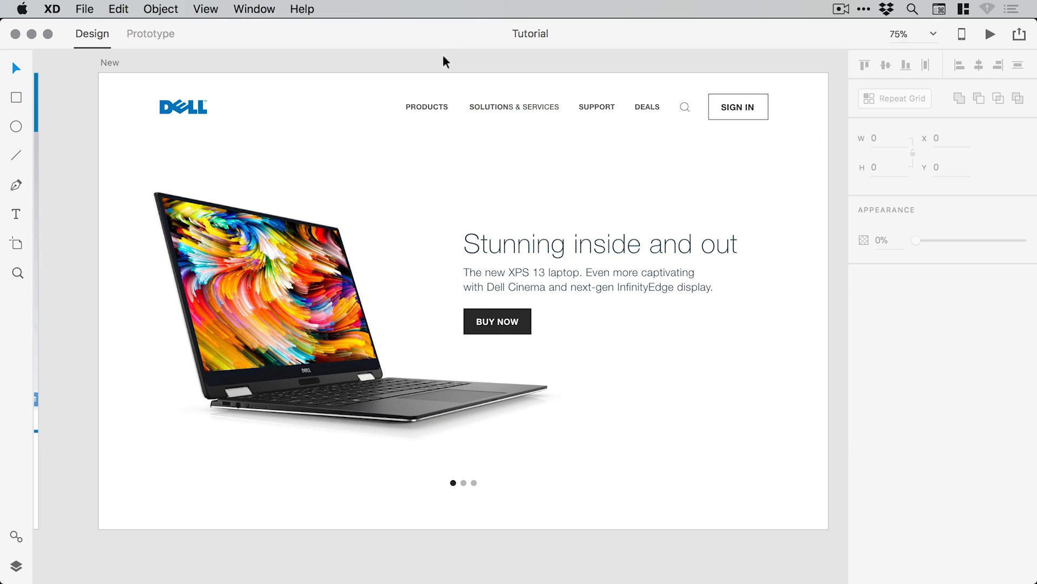
# Set the fill of the PRODUCTS, SOLUTIONS & SERVICES, SUPPORT and DEALS header links to dark navy #283D4B
pyautogui.click(432, 104)
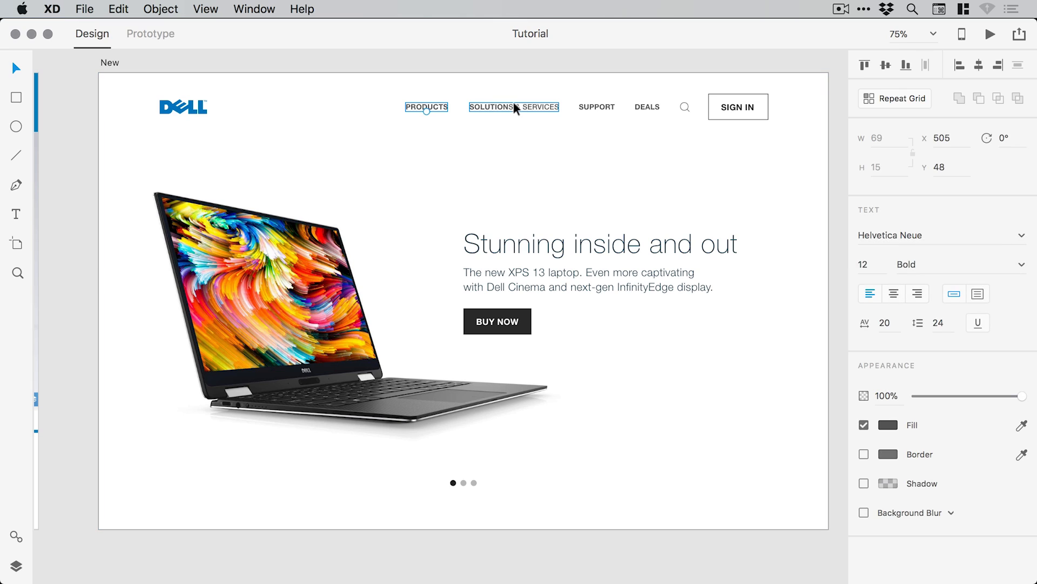
pyautogui.keyDown('shift'); pyautogui.click(513, 106); pyautogui.keyUp('shift')
pyautogui.keyDown('shift'); pyautogui.click(598, 108); pyautogui.keyUp('shift')
pyautogui.keyDown('shift'); pyautogui.click(645, 104); pyautogui.keyUp('shift')
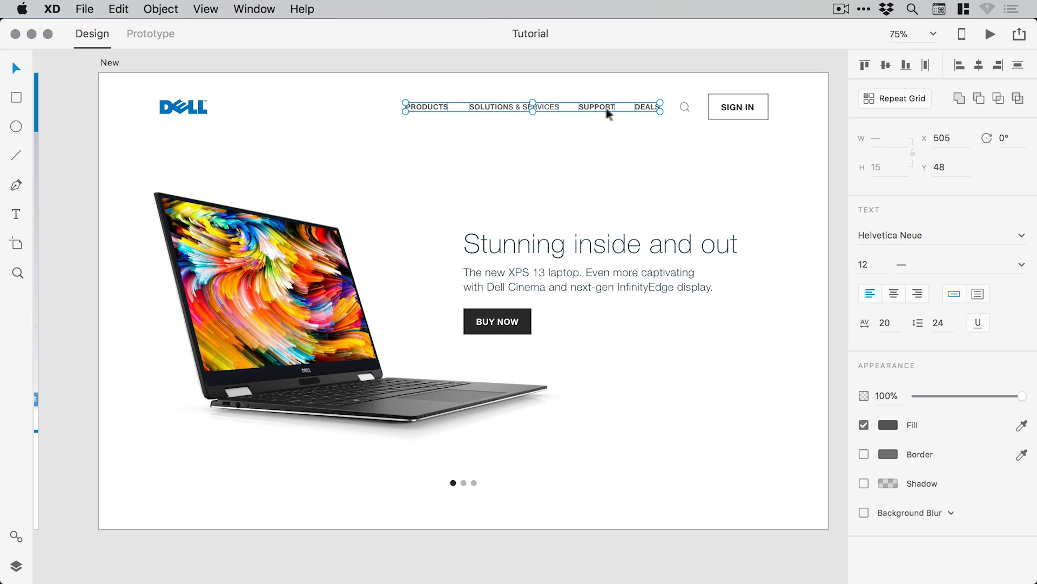
pyautogui.click(890, 426)
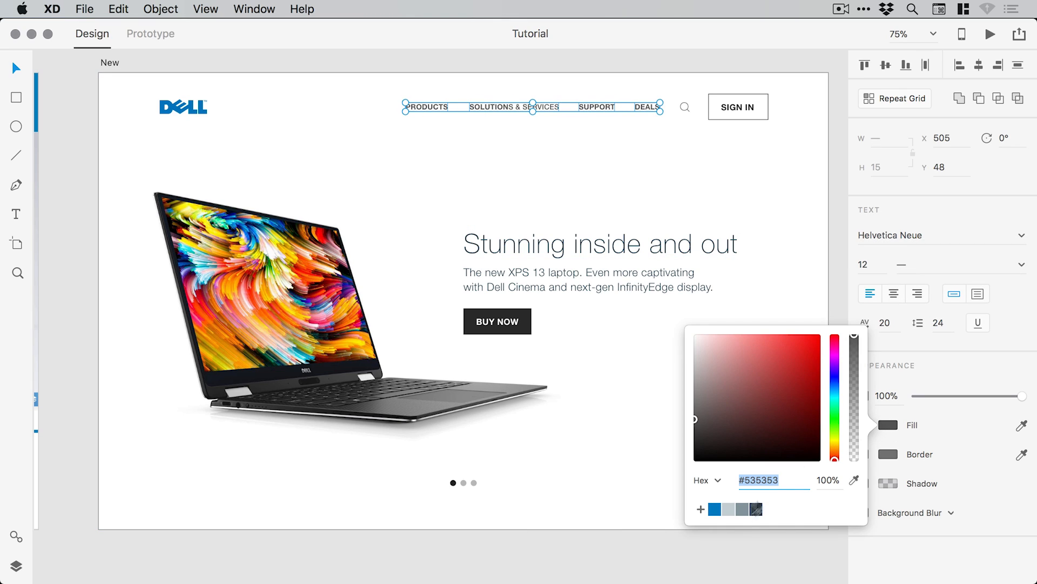
pyautogui.click(757, 509)
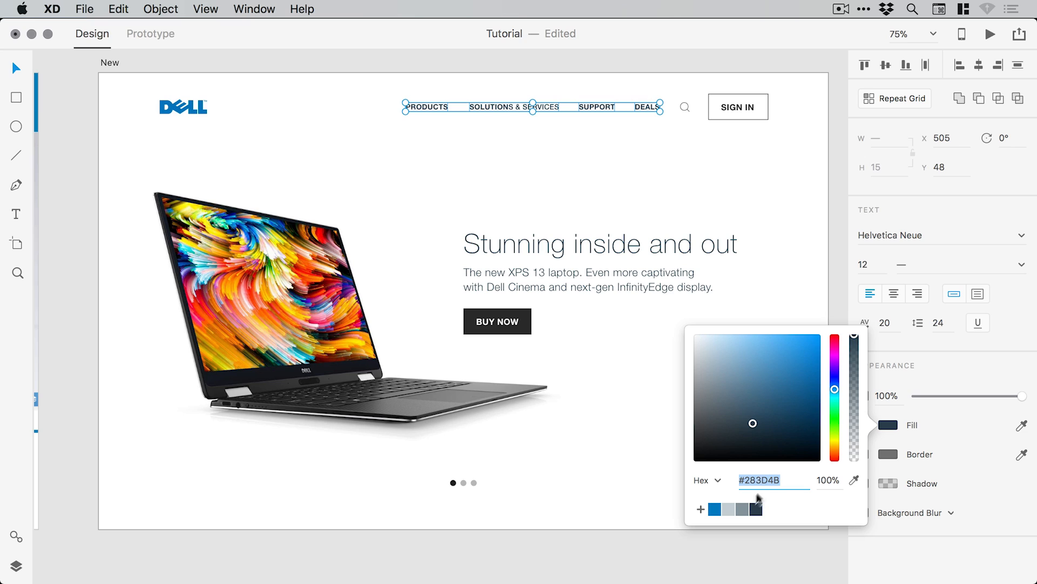
# Try the saved swatches #81929B, #C1CDD3 and #0079BF on the header links, then return their fill to #283D4B
pyautogui.click(742, 509)
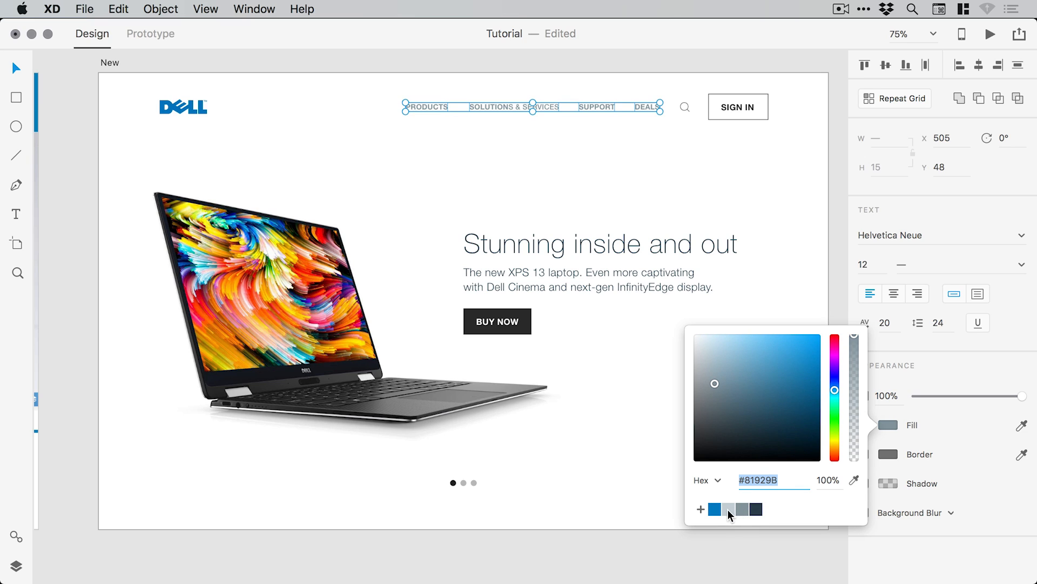
pyautogui.click(728, 510)
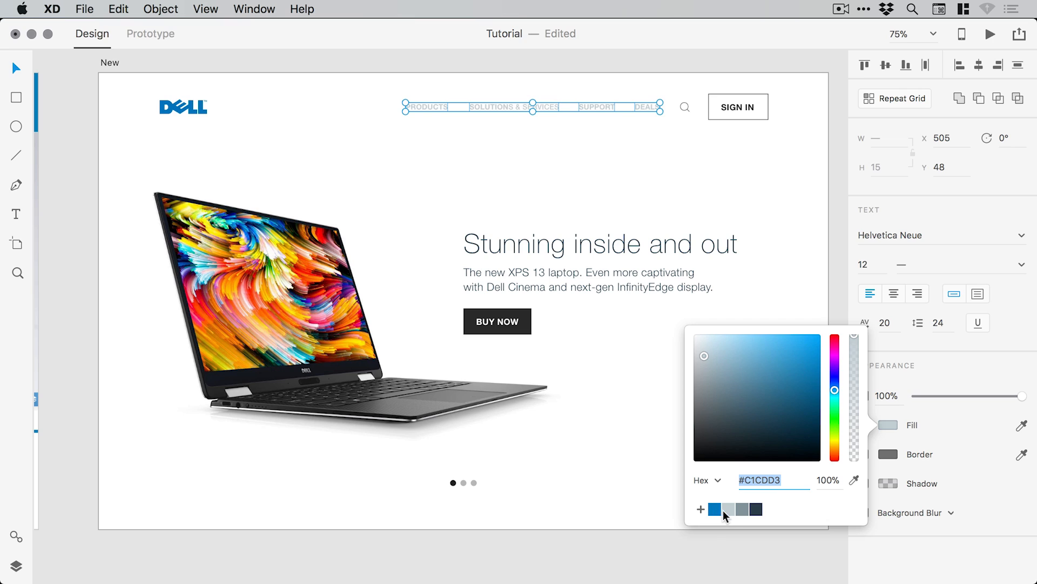
pyautogui.click(743, 508)
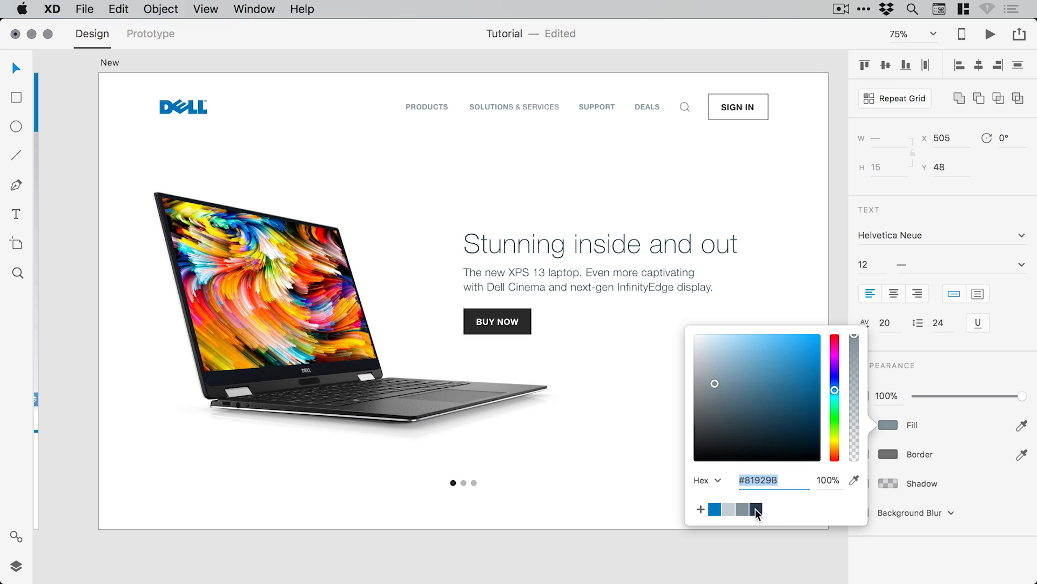
pyautogui.click(756, 509)
pyautogui.click(729, 509)
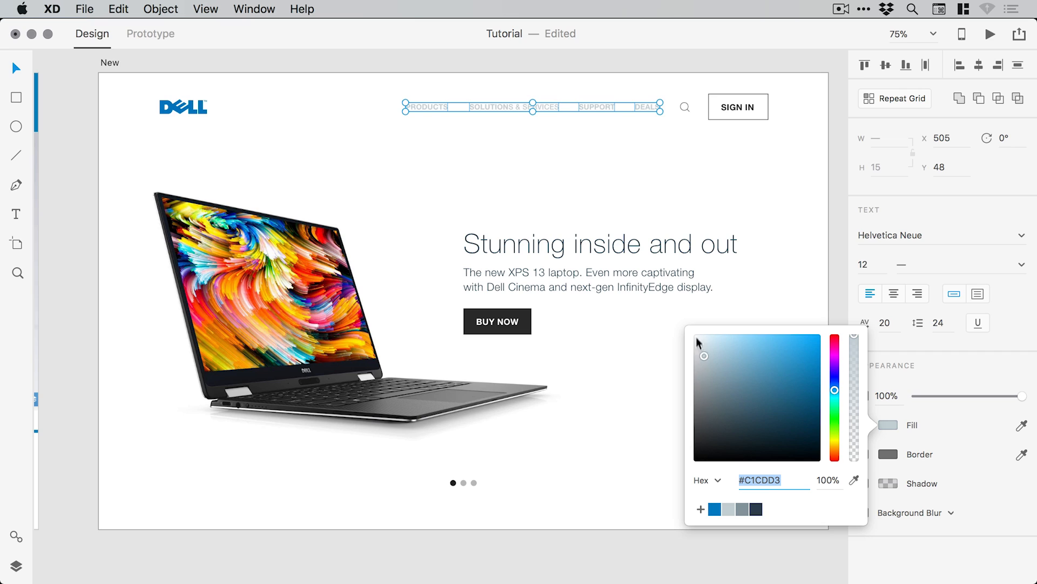
pyautogui.click(741, 508)
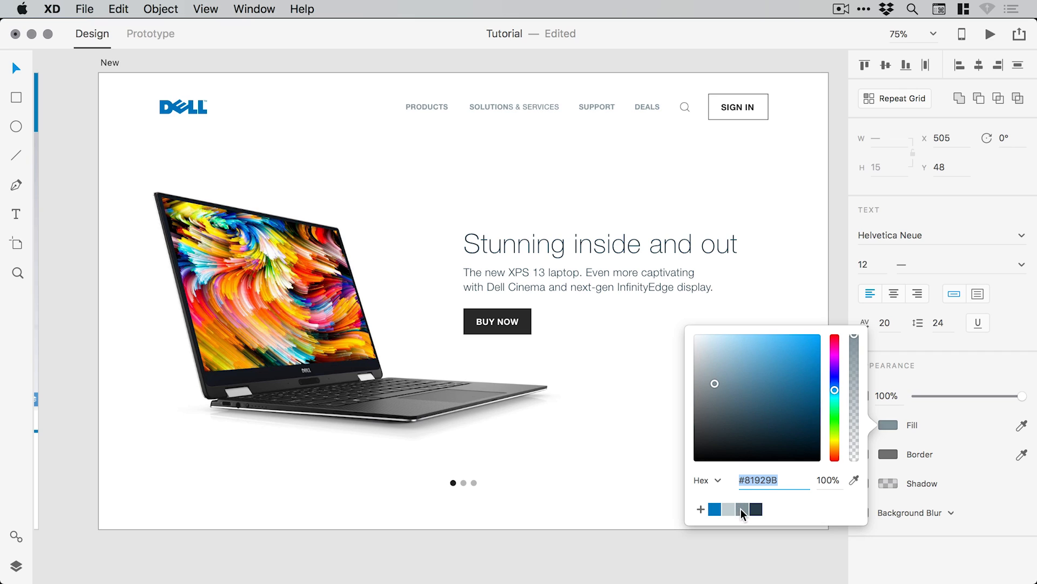
pyautogui.click(756, 509)
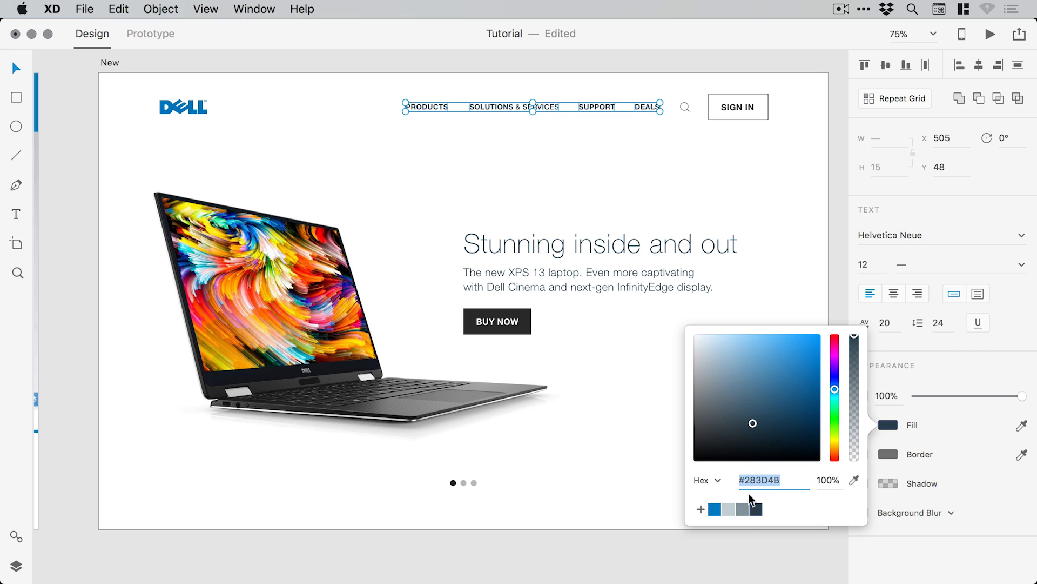
pyautogui.click(715, 510)
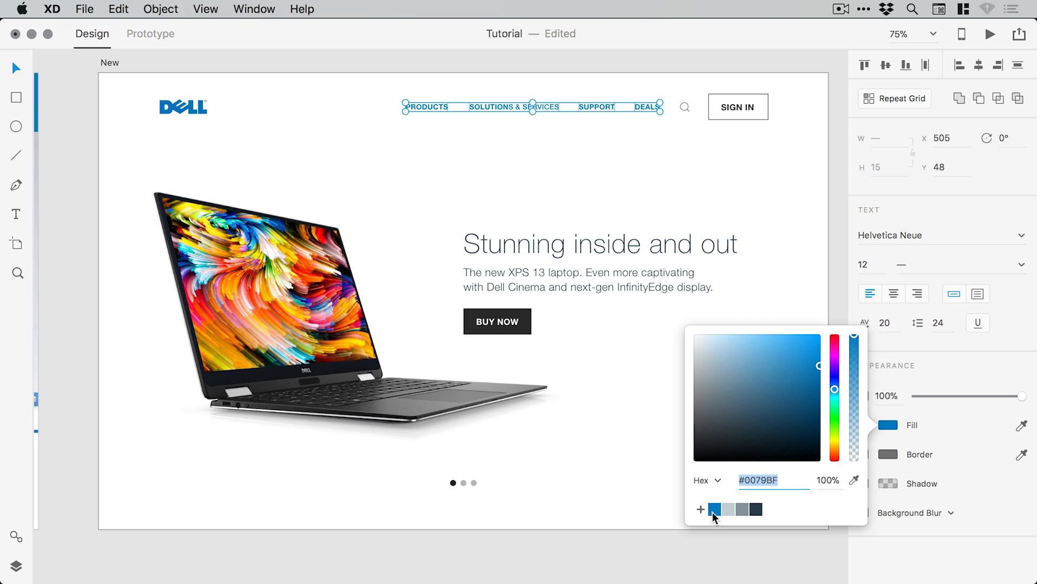
pyautogui.click(742, 509)
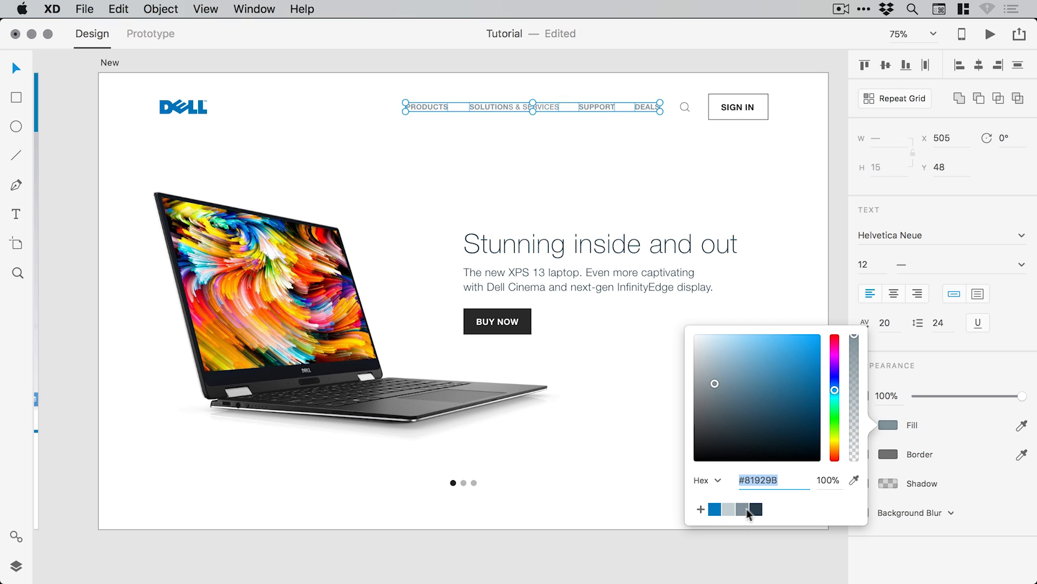
pyautogui.click(755, 509)
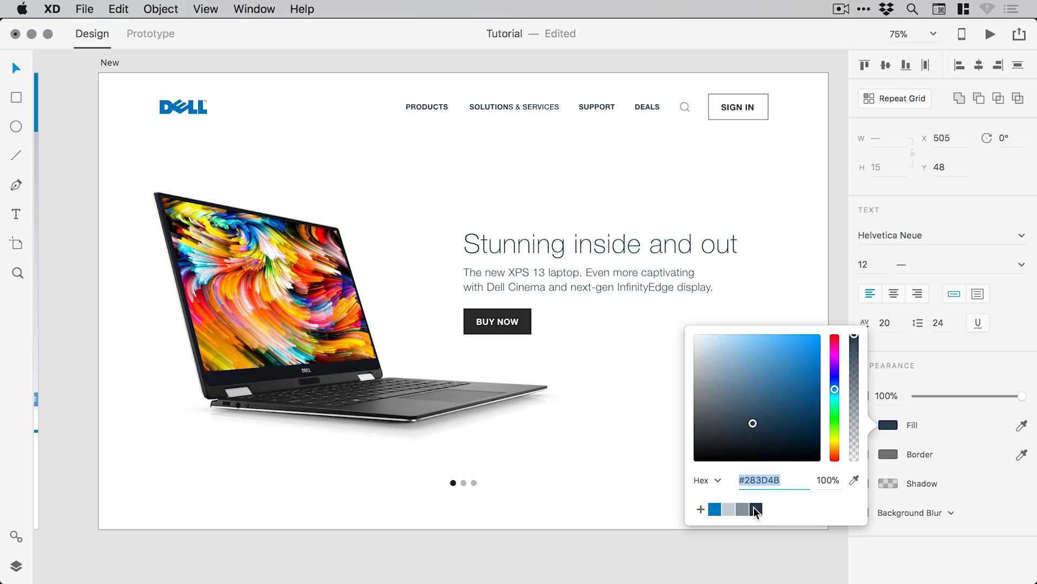
pyautogui.click(841, 86)
# Recolor the borders of the search icon's circle and handle with the saved dark navy swatch
pyautogui.press('z')
pyautogui.click(689, 107)
pyautogui.click(689, 107)
pyautogui.press('v')
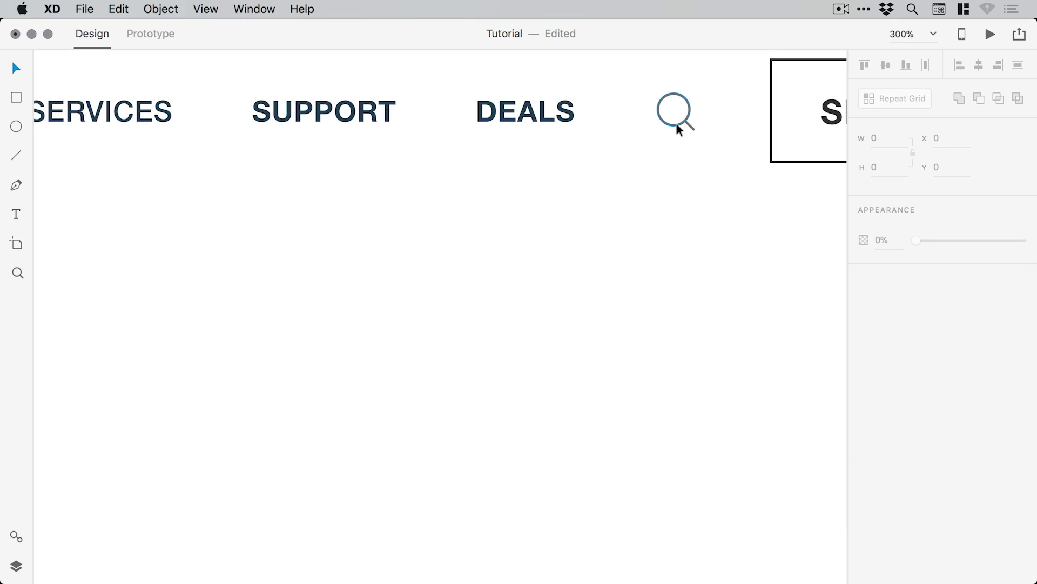
pyautogui.doubleClick(676, 123)
pyautogui.keyDown('shift'); pyautogui.click(688, 124); pyautogui.keyUp('shift')
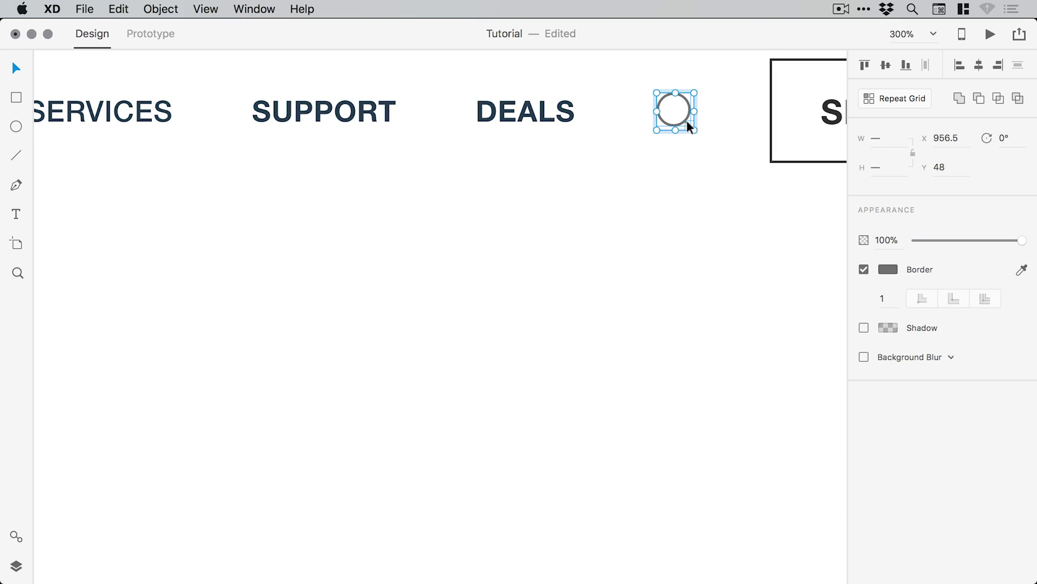
pyautogui.click(889, 269)
pyautogui.click(741, 353)
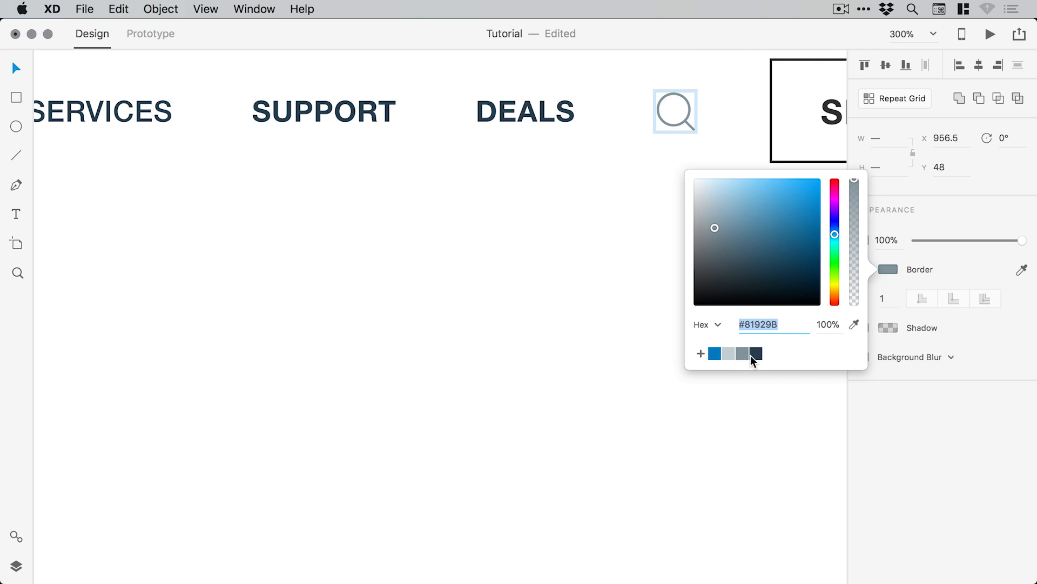
pyautogui.click(756, 354)
pyautogui.click(600, 227)
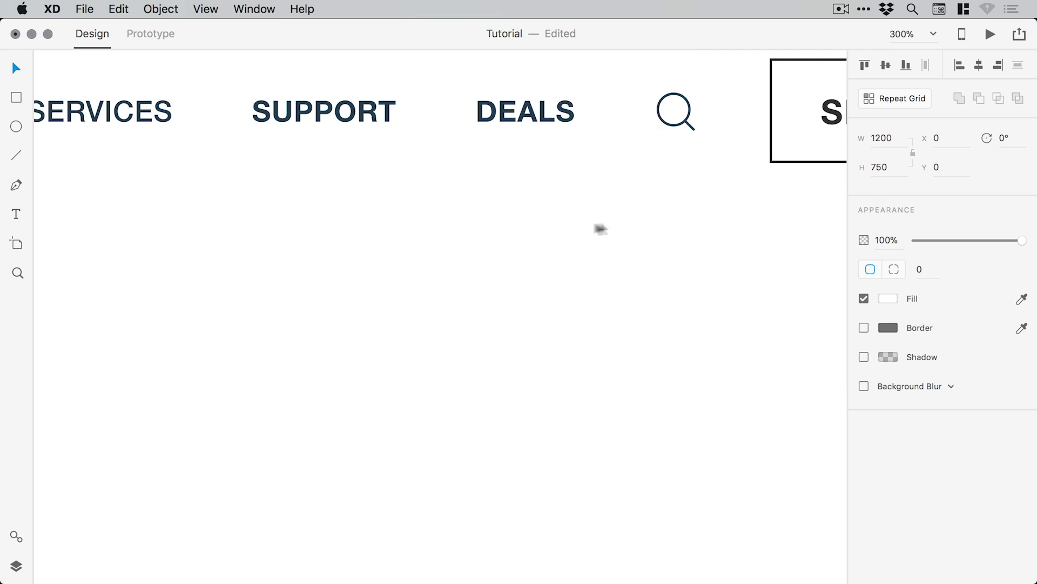
# Set the border of the SIGN IN rectangle to light gray #C1CDD3
pyautogui.moveTo(599, 227); pyautogui.dragTo(384, 238)
pyautogui.click(573, 186)
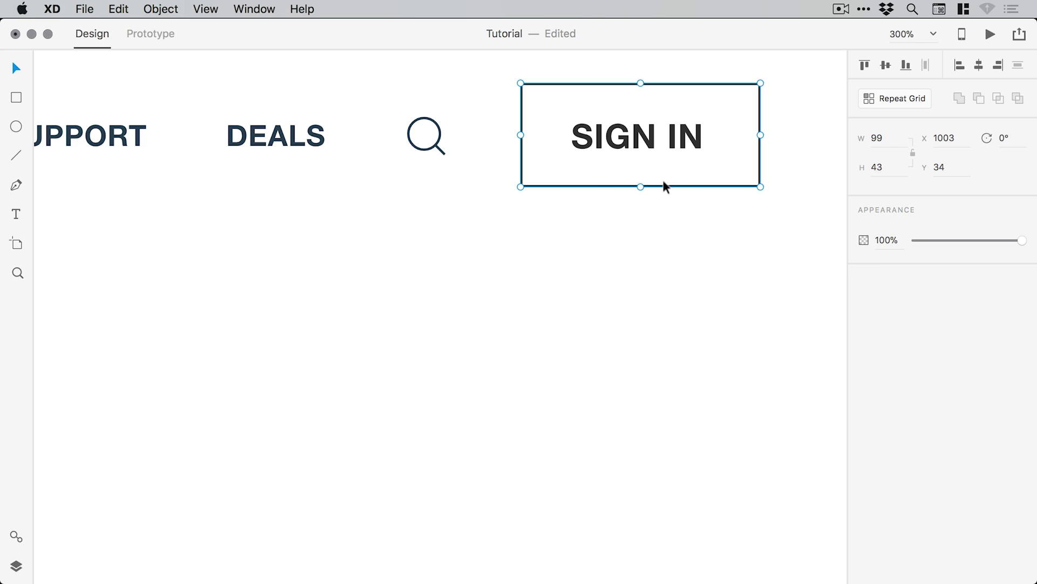
pyautogui.press('Escape')
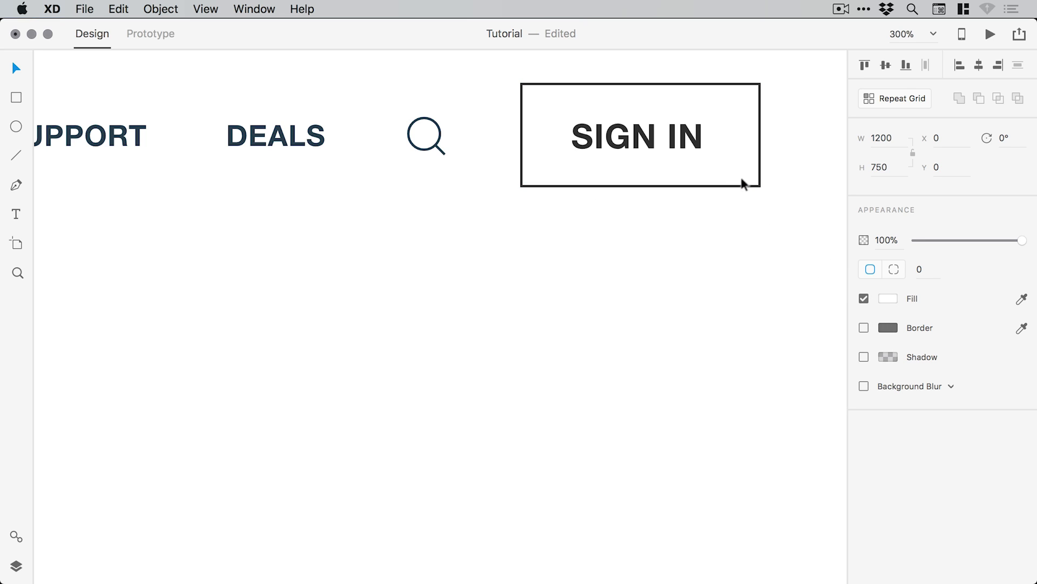
pyautogui.click(761, 178)
pyautogui.click(877, 331)
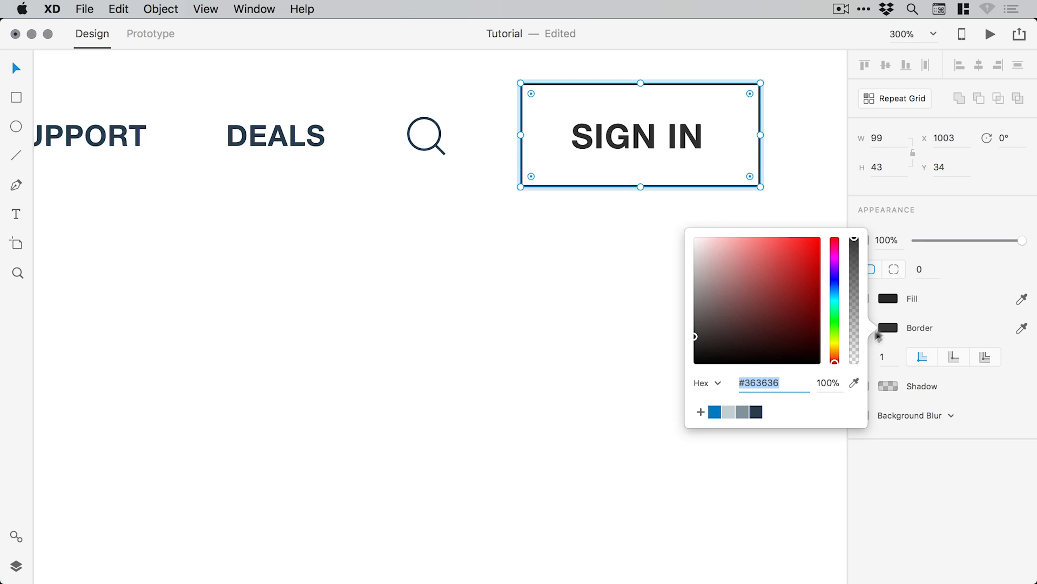
pyautogui.click(728, 412)
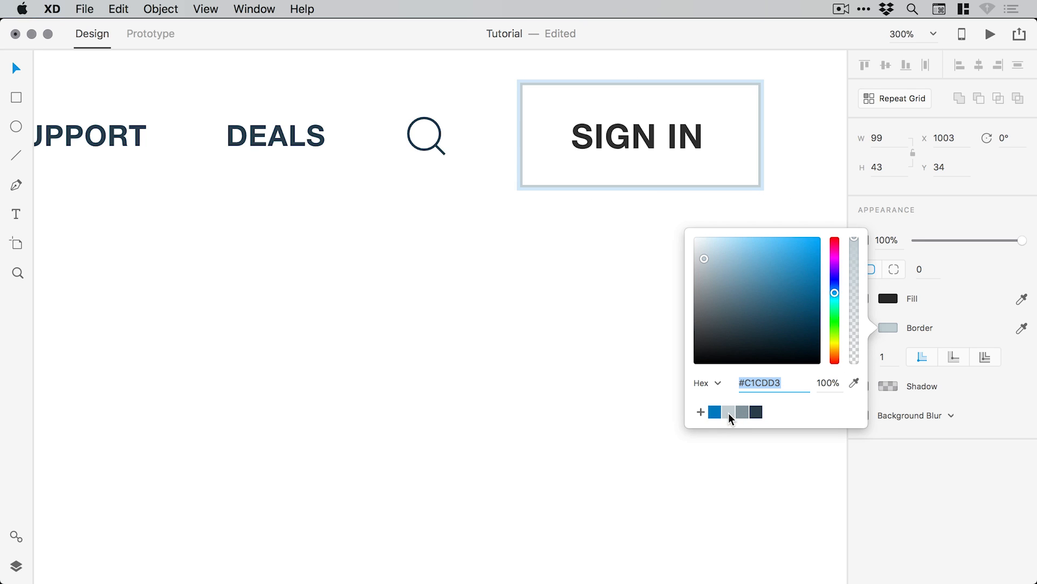
# Apply the saved Helvetica Neue Bold 12pt character style to the SIGN IN text
pyautogui.click(677, 140)
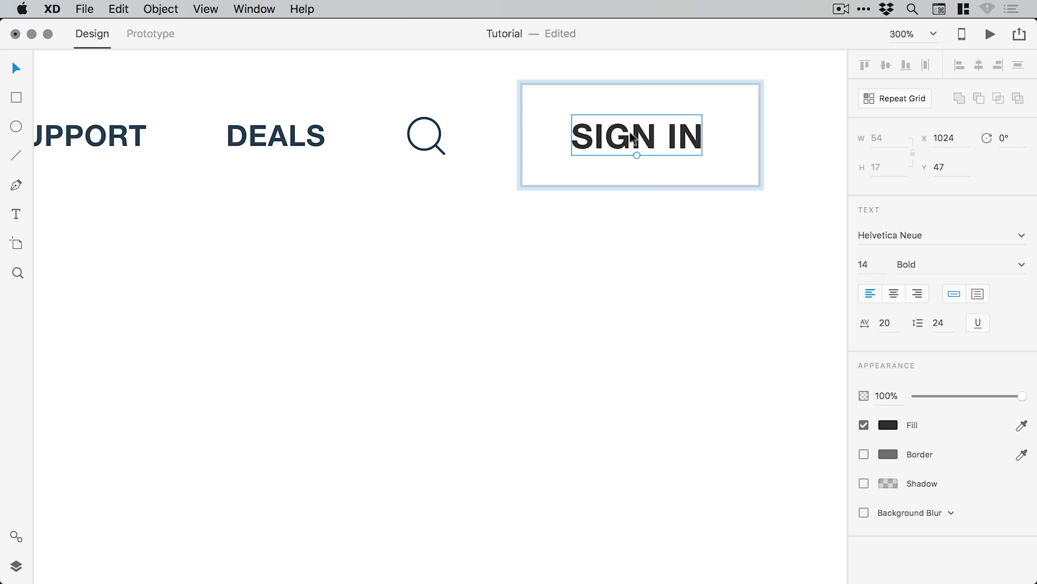
pyautogui.click(304, 133)
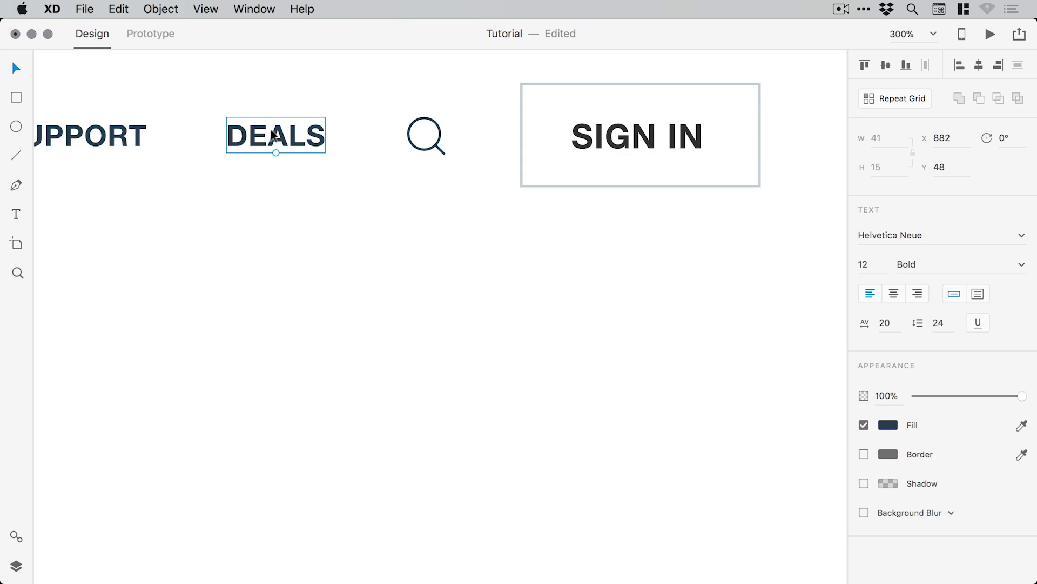
pyautogui.click(603, 144)
pyautogui.doubleClick(629, 141)
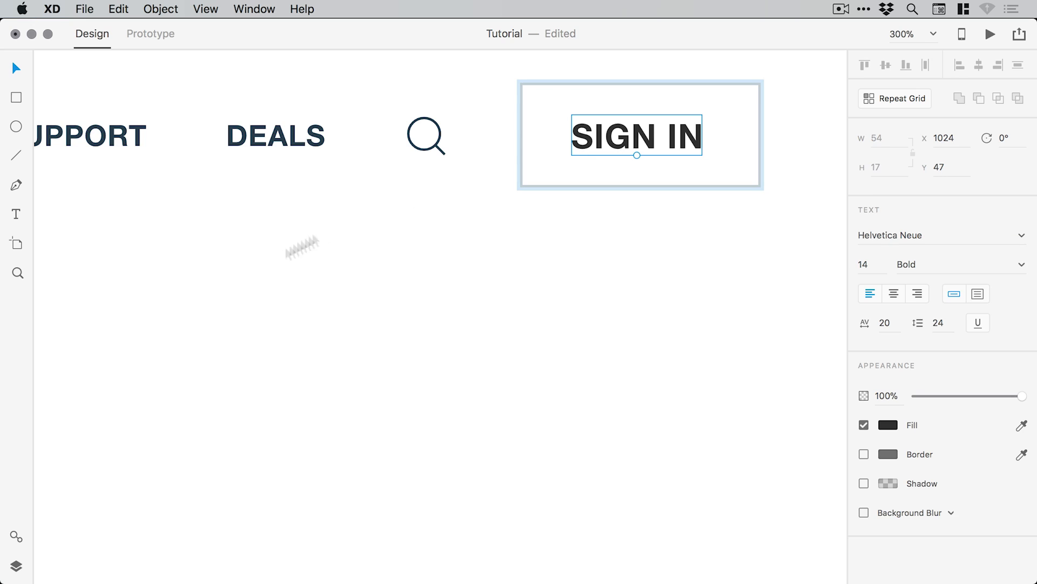
pyautogui.click(17, 536)
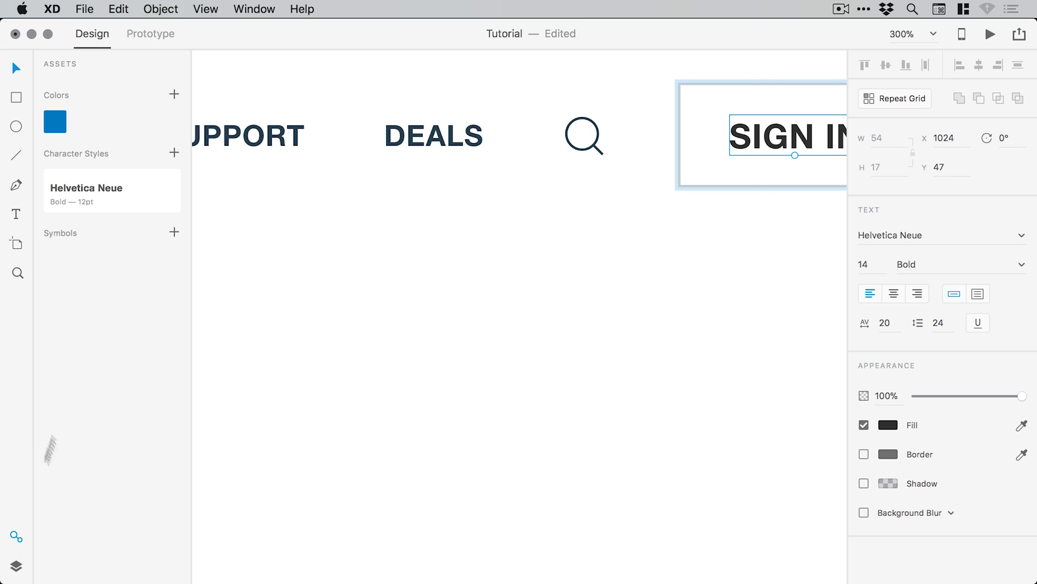
pyautogui.click(123, 194)
pyautogui.click(602, 89)
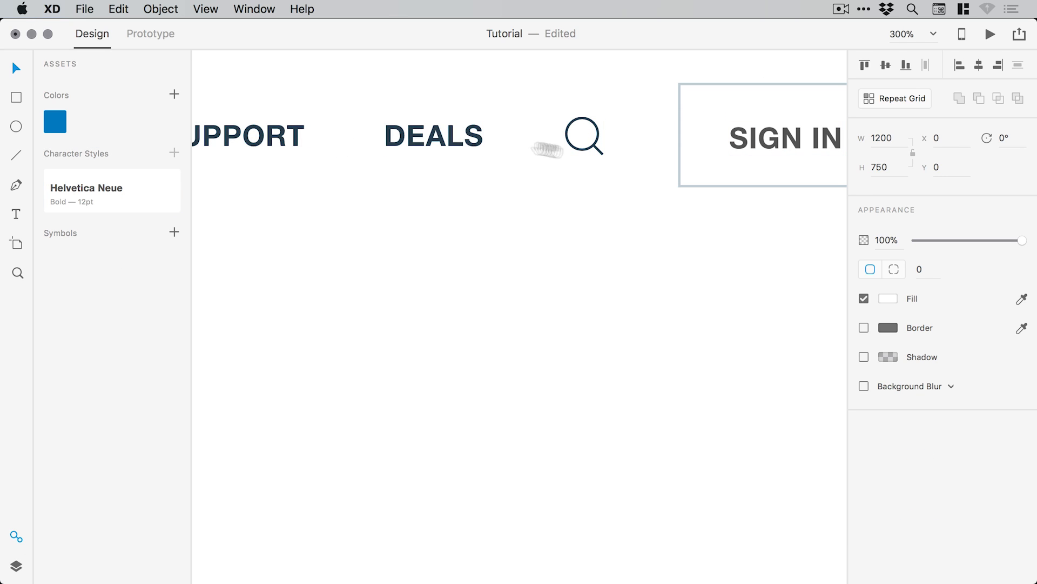
# Set the fill of the SIGN IN text to dark navy #283D4B
pyautogui.moveTo(591, 154); pyautogui.dragTo(432, 158)
pyautogui.doubleClick(626, 147)
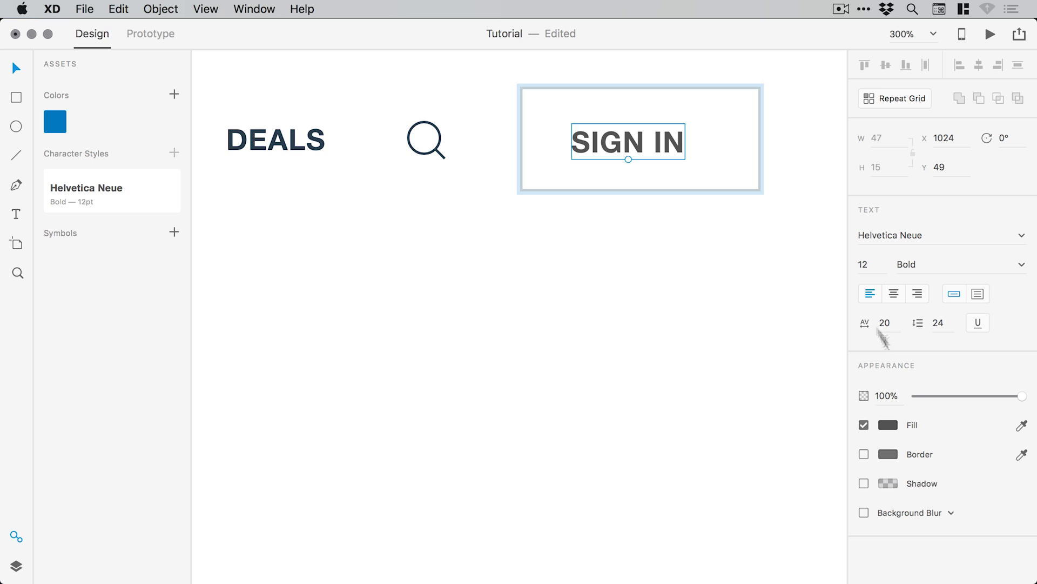
pyautogui.click(887, 429)
pyautogui.click(756, 510)
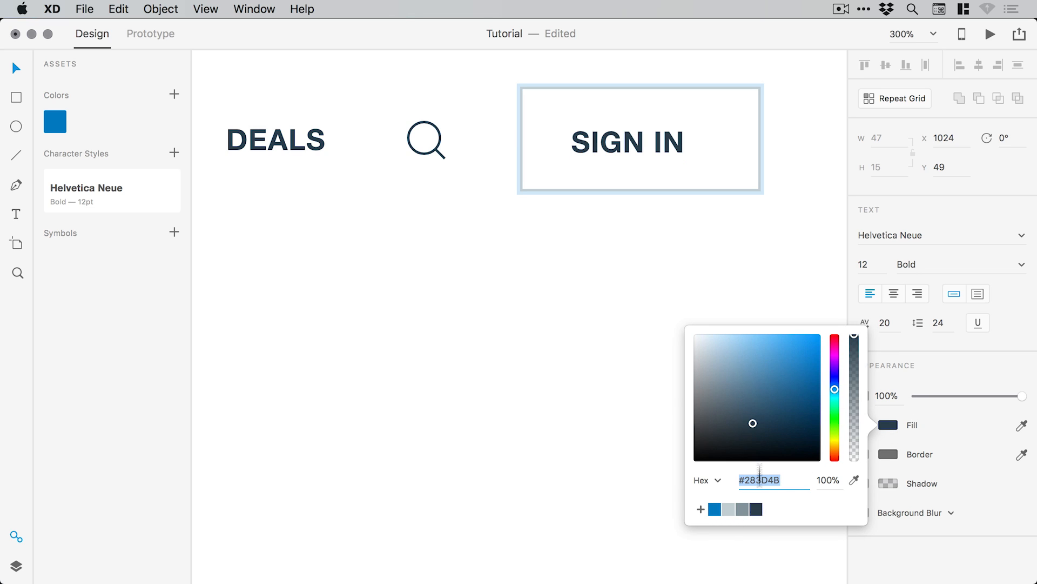
pyautogui.click(634, 144)
# Narrow the SIGN IN rectangle to a width of 90 and move it down to Y 35 around its text
pyautogui.click(757, 127)
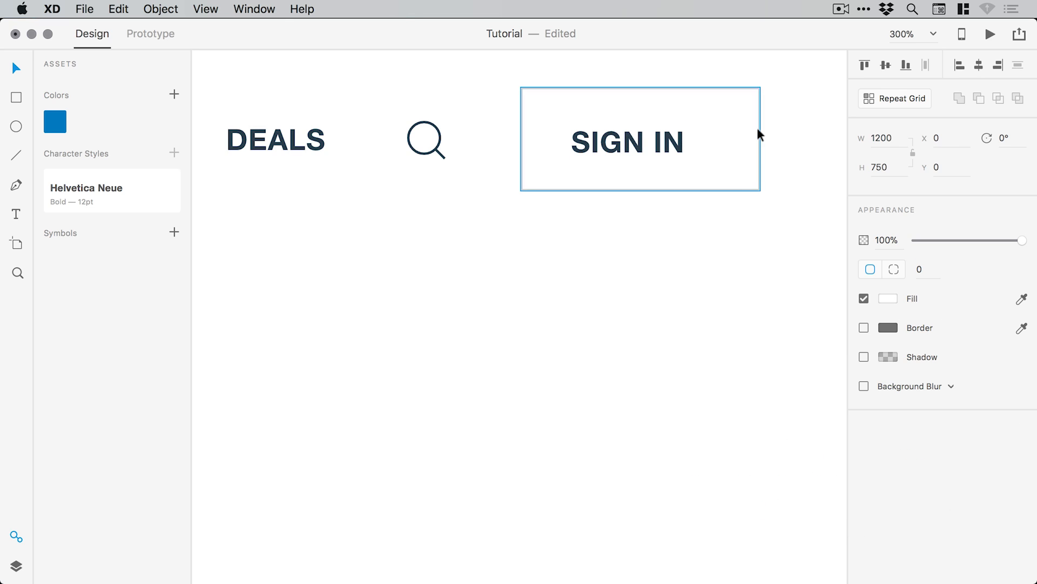
pyautogui.click(759, 128)
pyautogui.moveTo(756, 141); pyautogui.dragTo(738, 139)
pyautogui.moveTo(696, 86); pyautogui.dragTo(696, 90)
# Move the whole SIGN IN button right to X 1006
pyautogui.click(681, 75)
pyautogui.keyDown('shift'); pyautogui.click(672, 89); pyautogui.keyUp('shift')
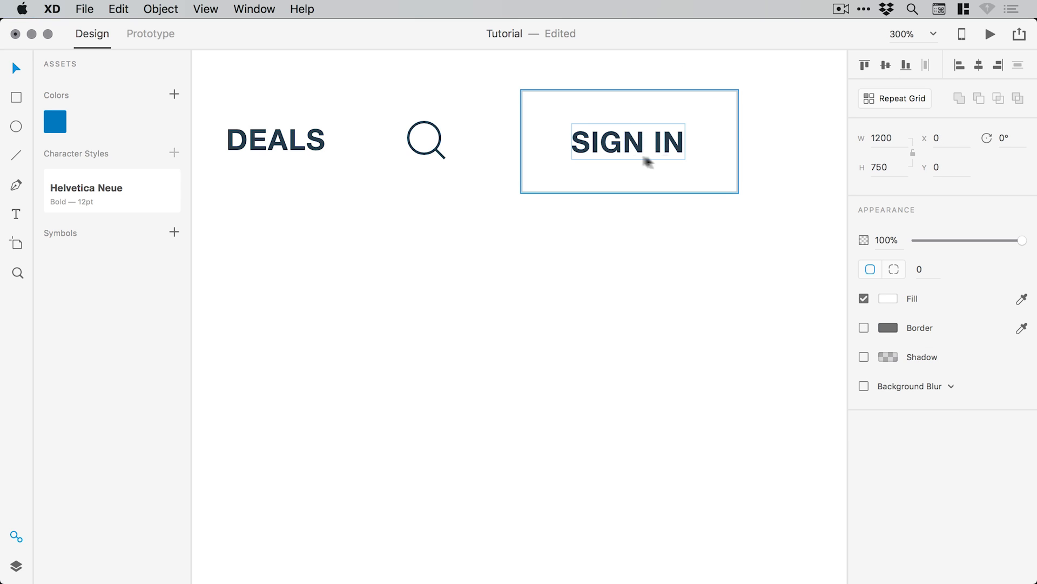
pyautogui.click(636, 145)
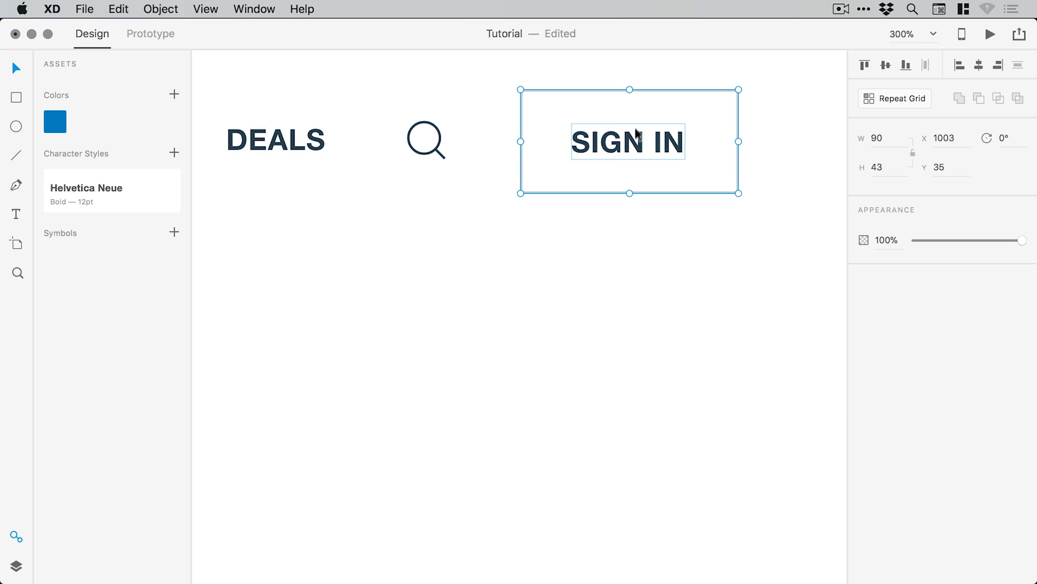
pyautogui.moveTo(615, 147); pyautogui.dragTo(623, 146)
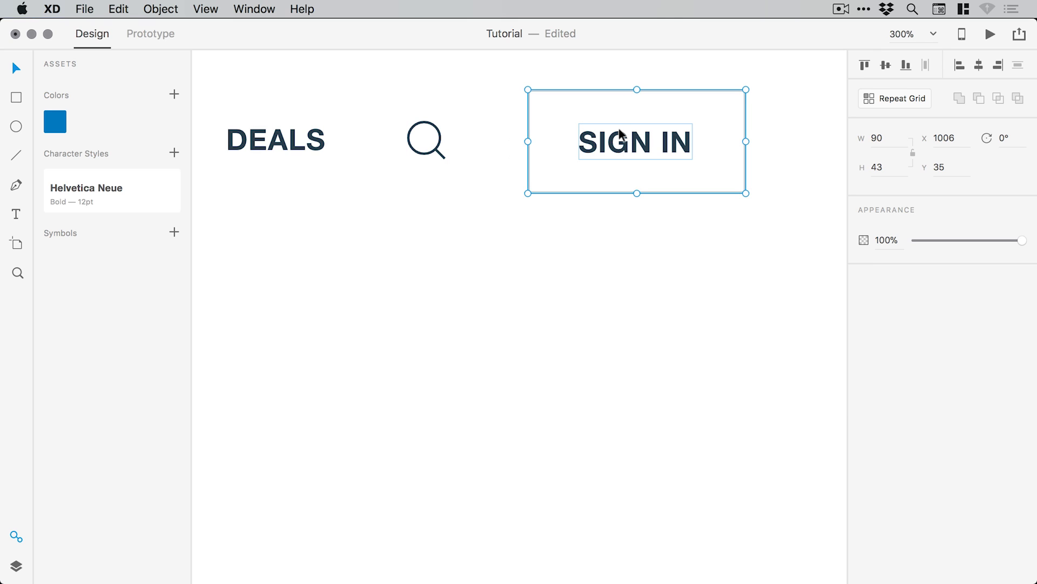
# Review the spacing and alignment of the header links, search icon and SIGN IN button against the rest of the homepage
pyautogui.press('super+1')
pyautogui.press('super+minus')
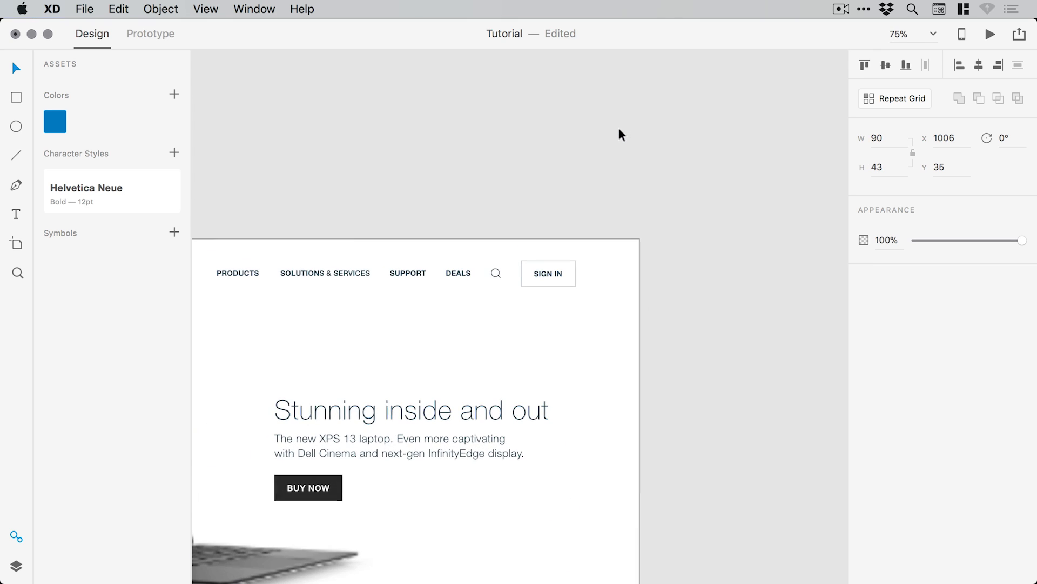
pyautogui.moveTo(446, 215); pyautogui.dragTo(581, 144)
pyautogui.click(546, 128)
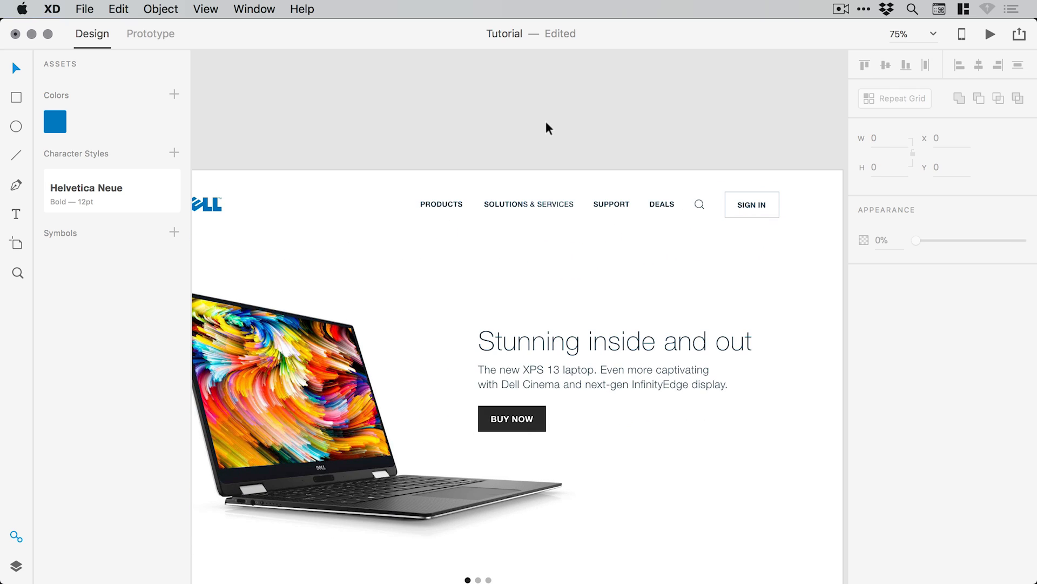
pyautogui.click(452, 203)
pyautogui.keyDown('shift'); pyautogui.click(501, 204); pyautogui.keyUp('shift')
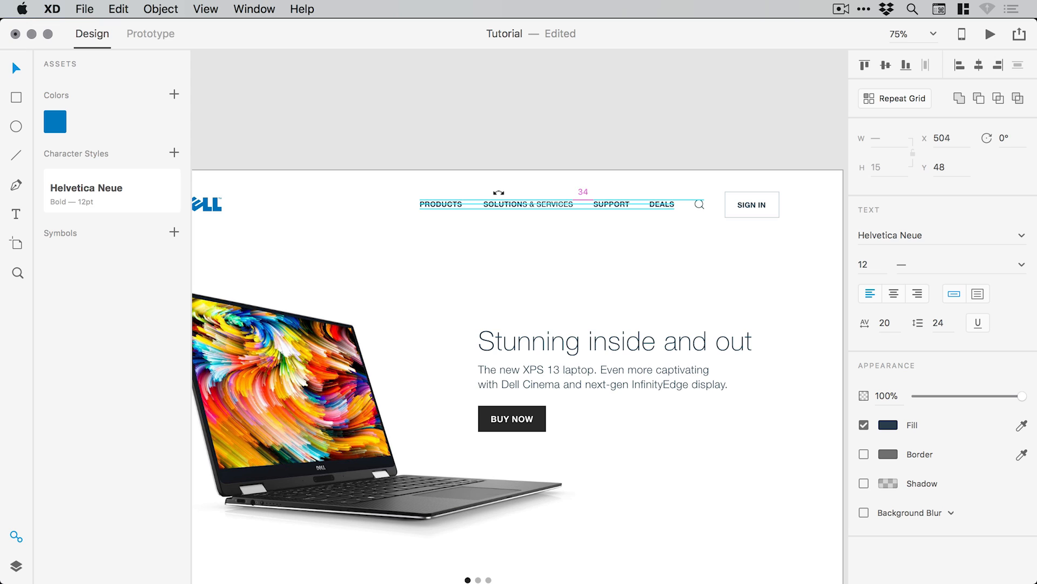
pyautogui.click(573, 135)
pyautogui.moveTo(559, 206); pyautogui.dragTo(610, 118)
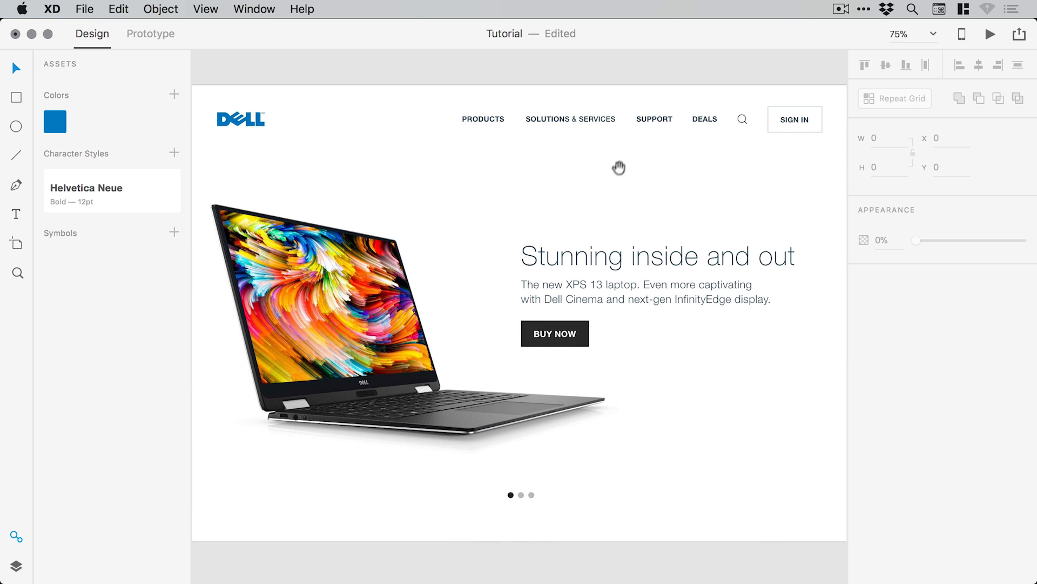
pyautogui.moveTo(613, 178); pyautogui.dragTo(596, 144)
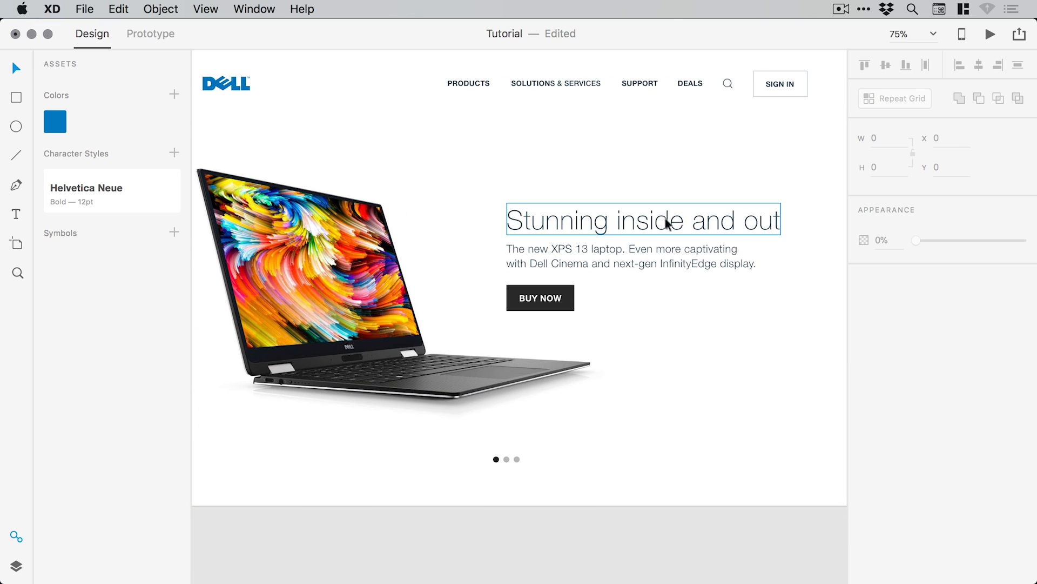
# Set the fill of the "Stunning inside and out" heading to the saved blue swatch #0079BF
pyautogui.click(654, 226)
pyautogui.click(887, 424)
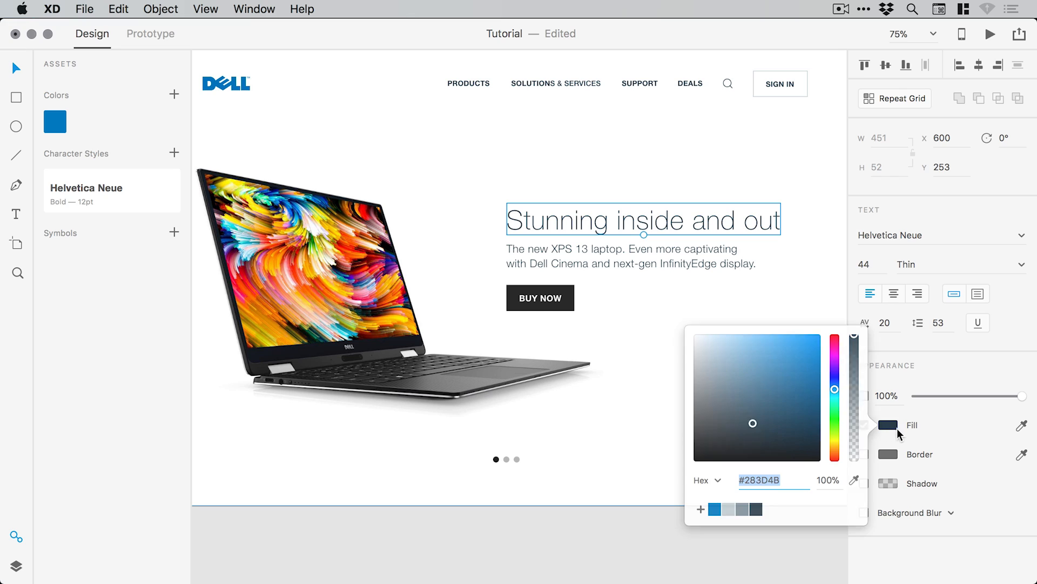
pyautogui.click(715, 509)
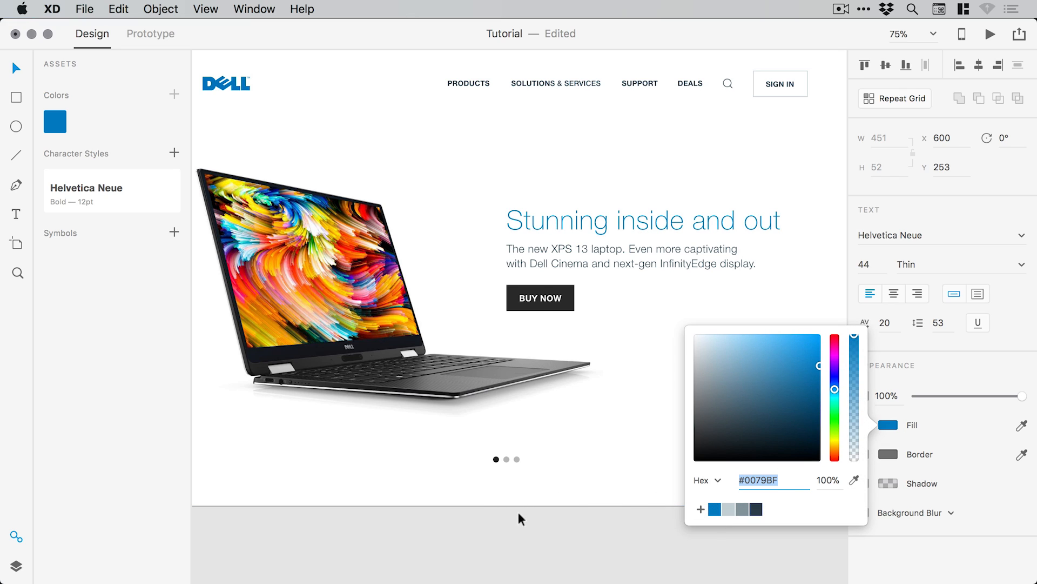
pyautogui.click(512, 535)
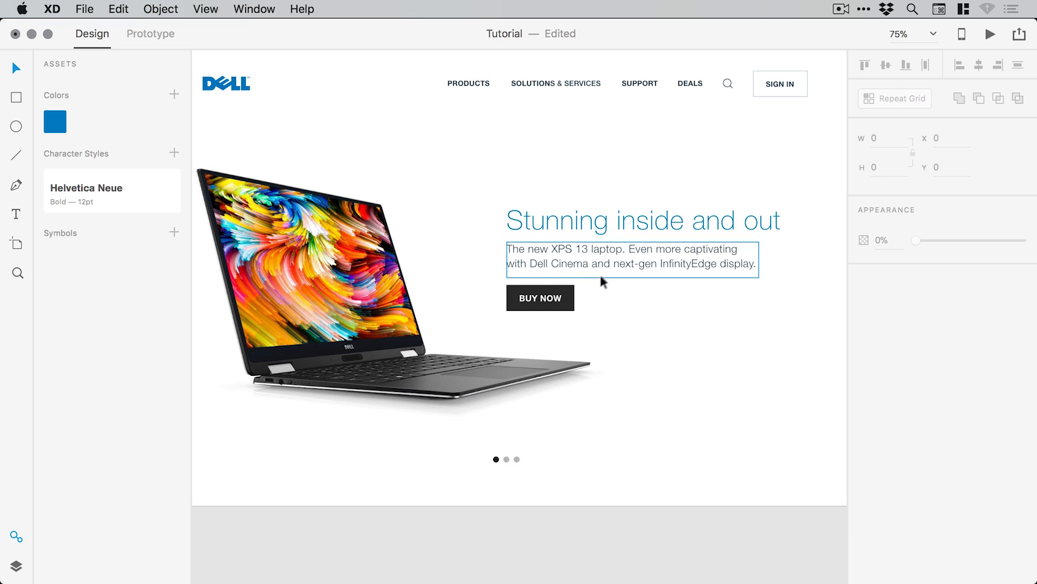
# Fill the BUY NOW button's rectangle with the saved blue swatch
pyautogui.click(564, 297)
pyautogui.click(889, 298)
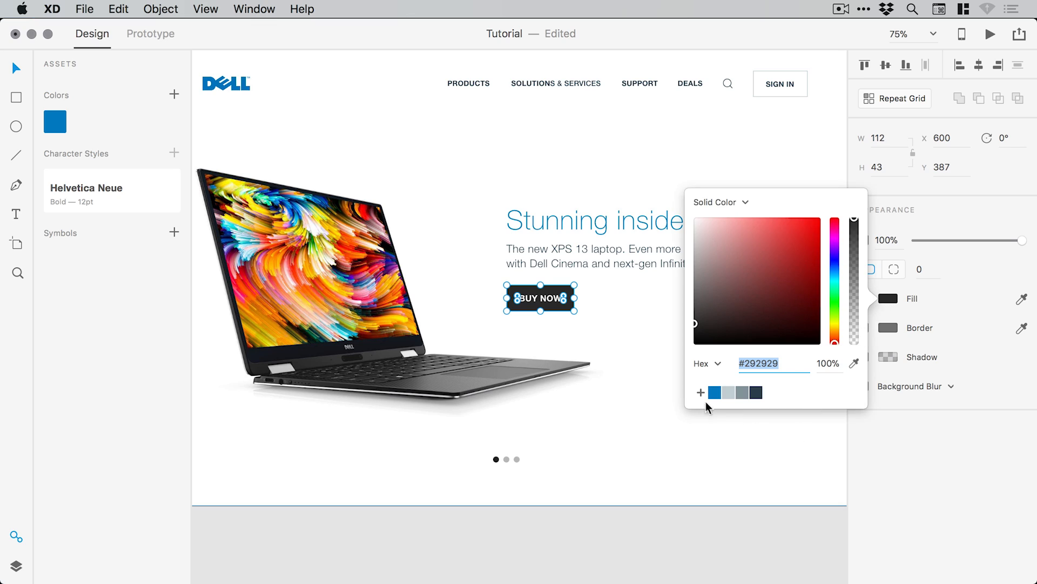
pyautogui.click(715, 393)
pyautogui.click(666, 535)
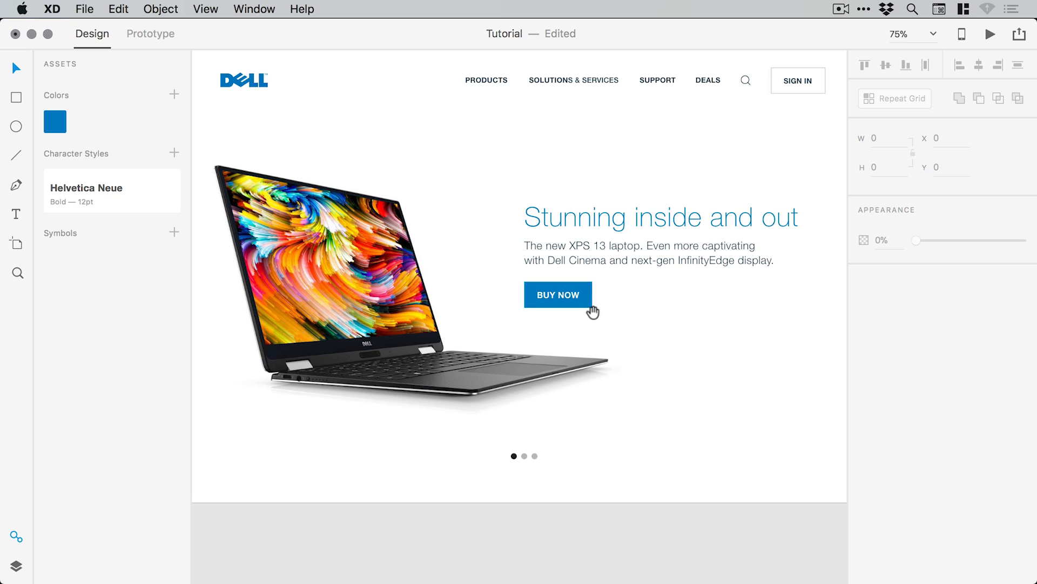
# Check the fill color of the "Stunning inside and out" heading
pyautogui.hscroll(2, 593, 312)
pyautogui.scroll(1, 593, 312)
pyautogui.click(644, 232)
pyautogui.click(887, 426)
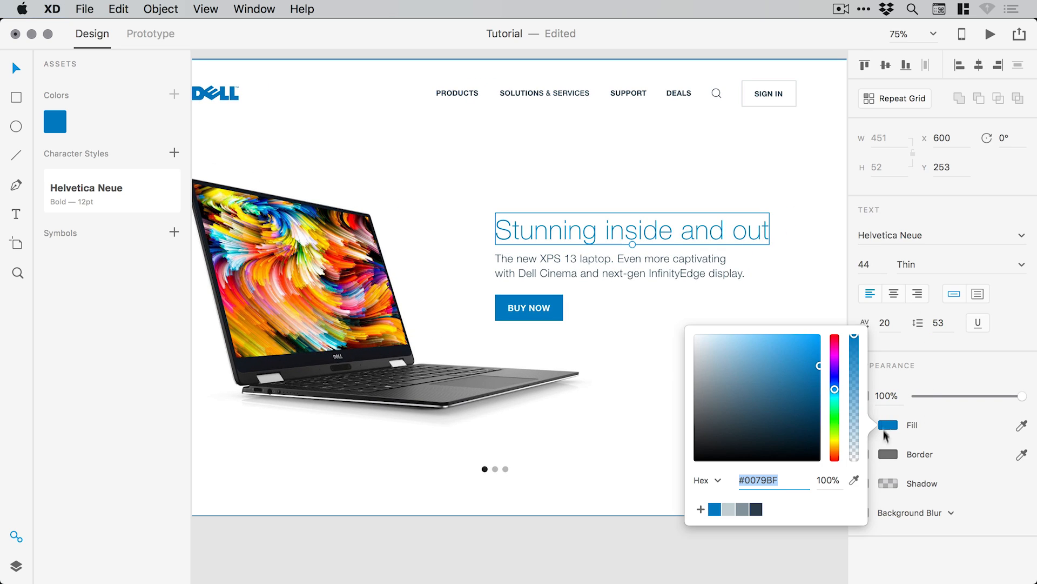
pyautogui.click(630, 532)
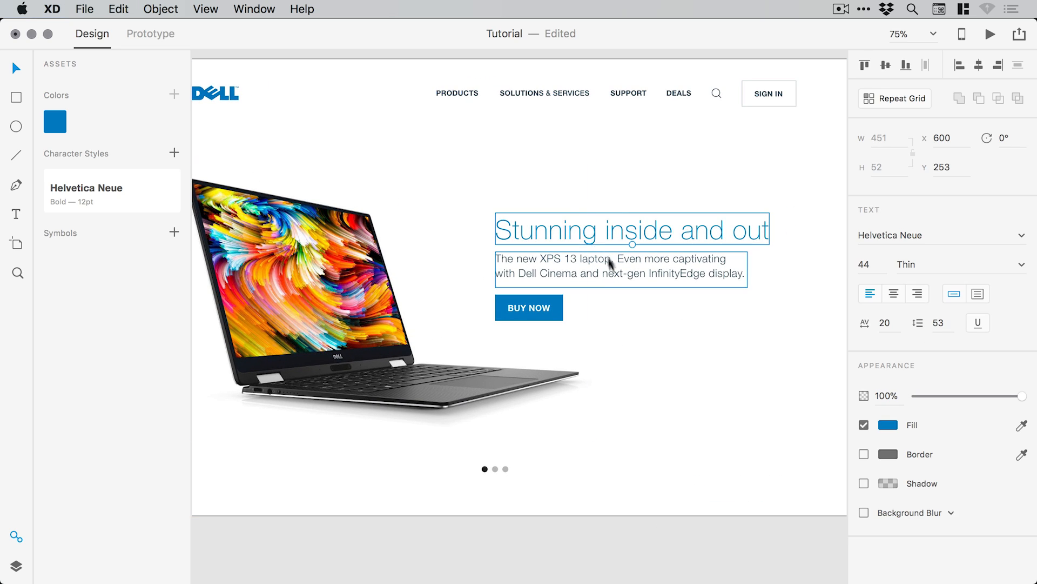
pyautogui.click(524, 522)
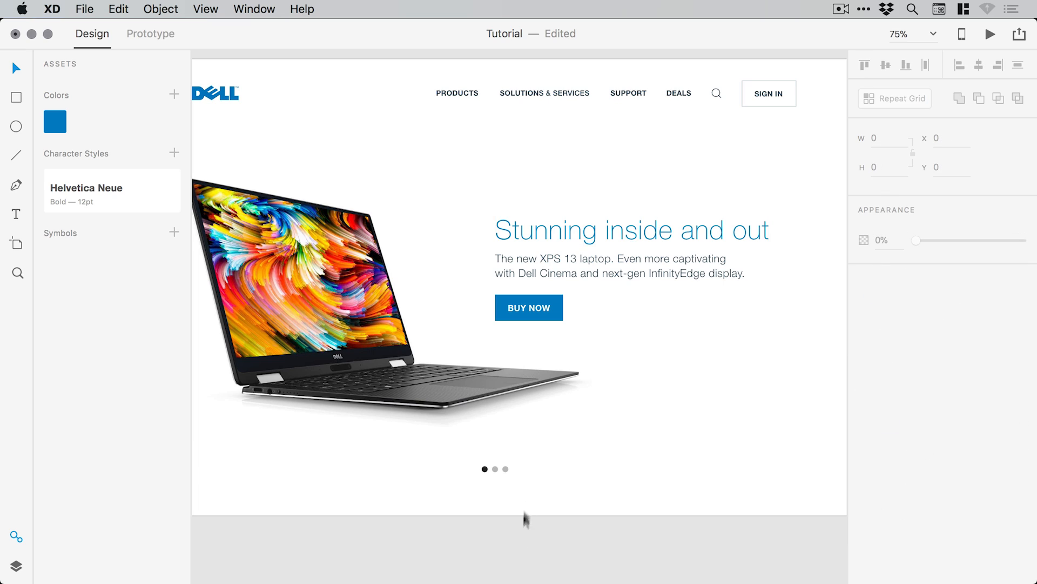
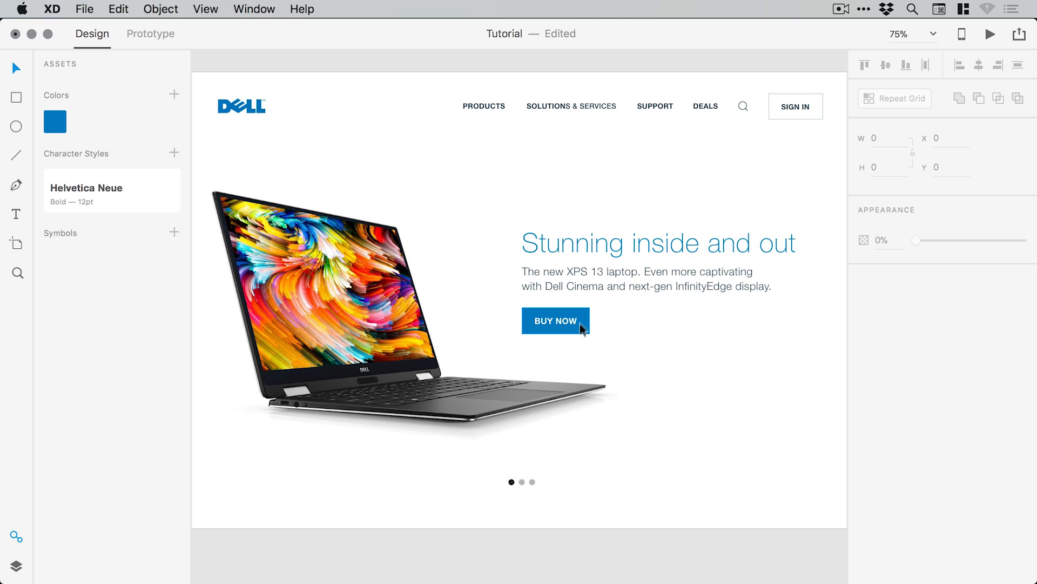
# Fill the two grey inactive slider dots below the laptop with the saved light grey swatch
pyautogui.doubleClick(521, 481)
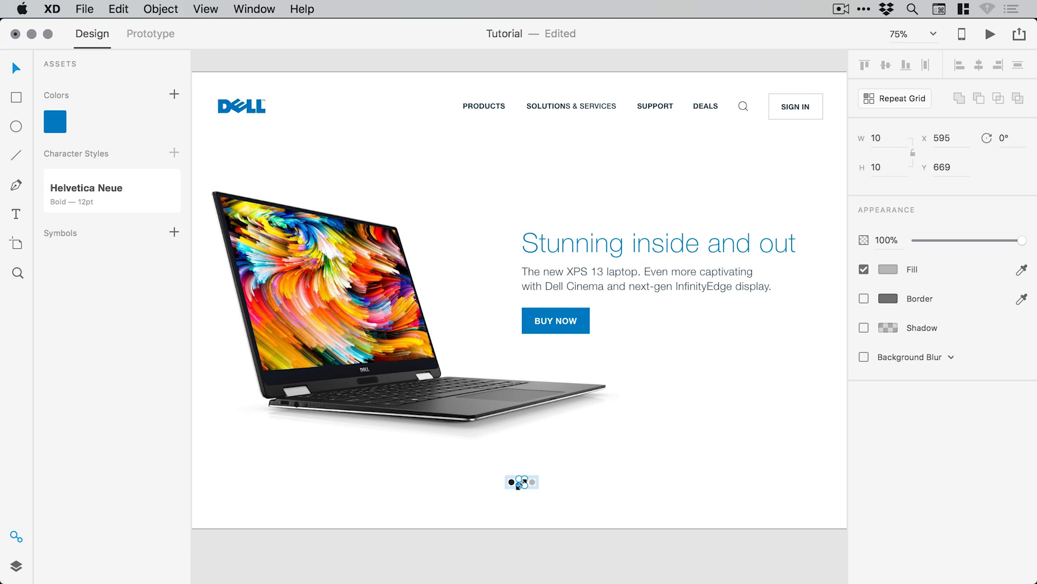
pyautogui.click(887, 269)
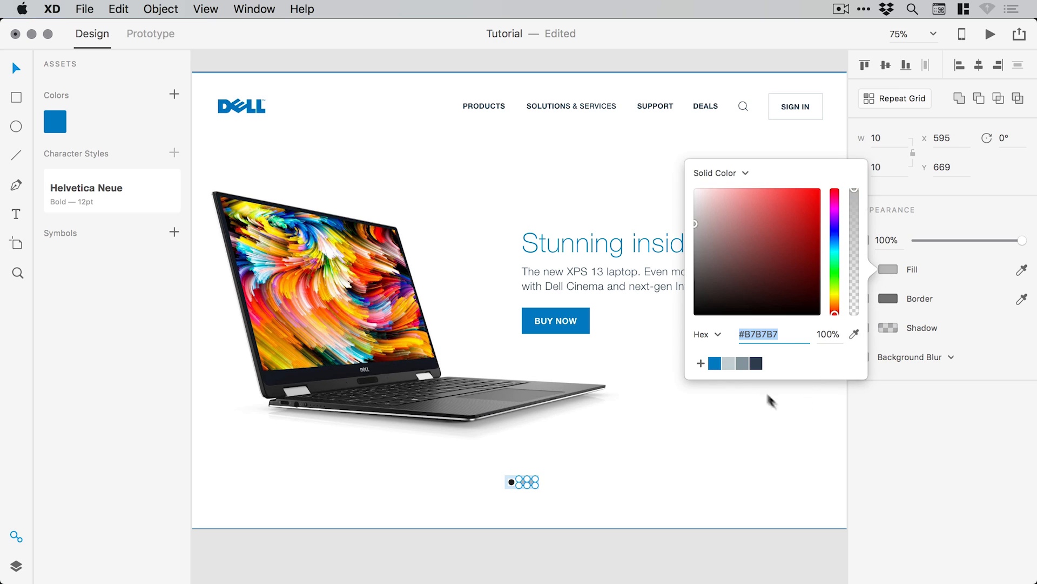
pyautogui.click(729, 363)
pyautogui.click(569, 537)
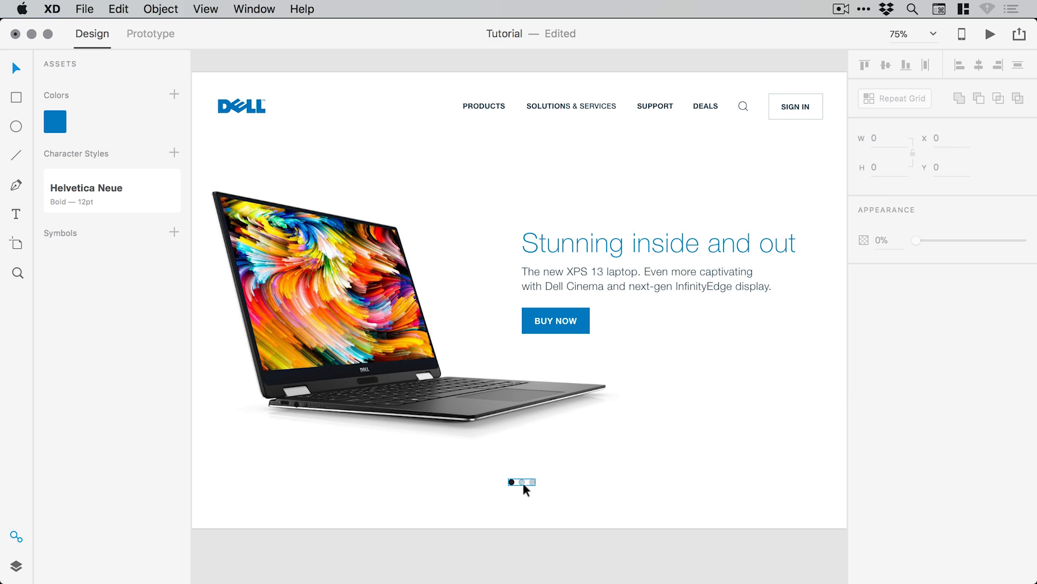
# Fill the first, active slider dot with the saved dark navy swatch
pyautogui.scroll(6, 522, 484)
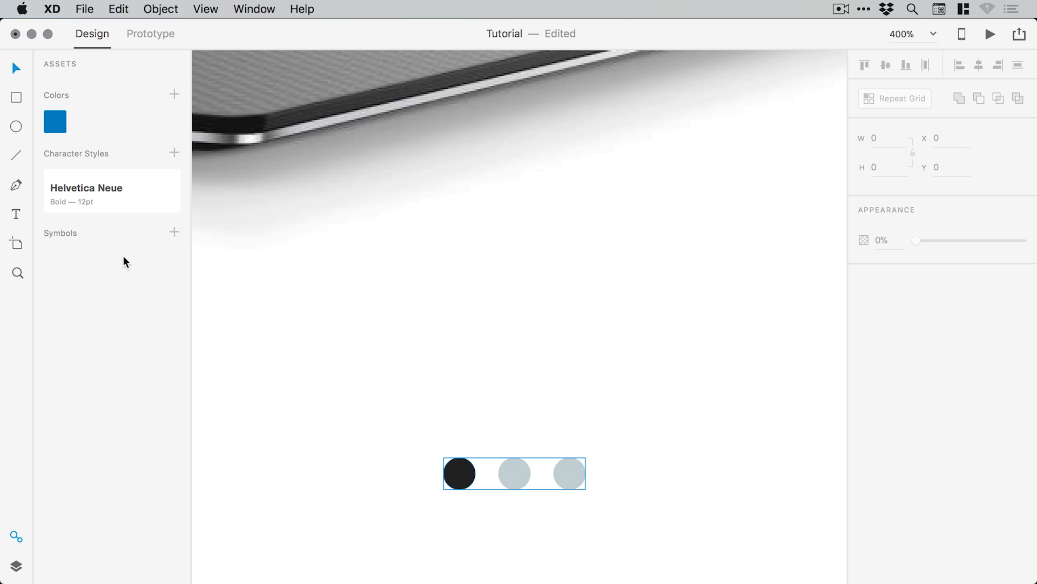
pyautogui.doubleClick(459, 473)
pyautogui.click(887, 269)
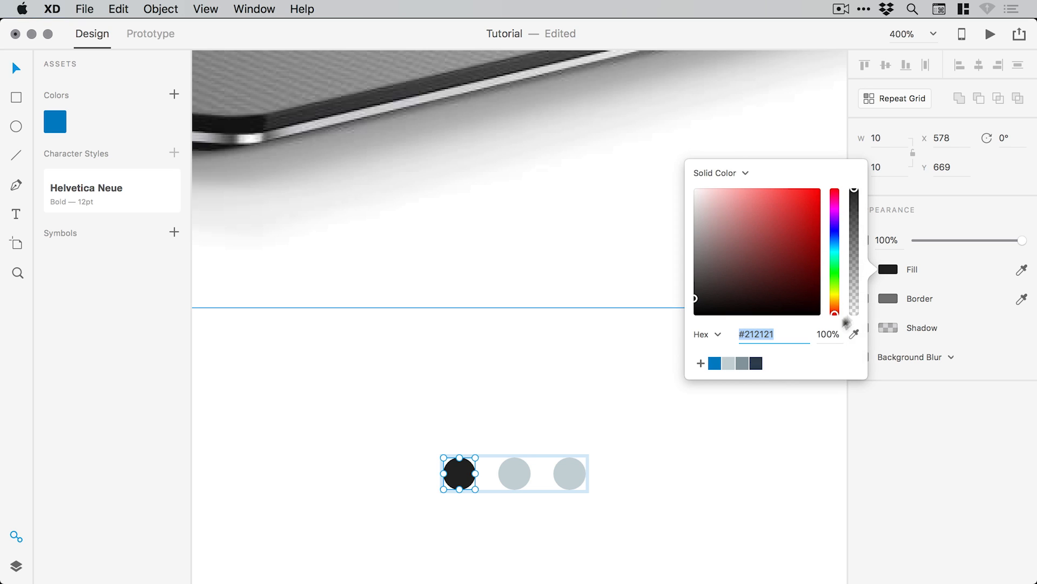
pyautogui.click(757, 367)
pyautogui.click(744, 407)
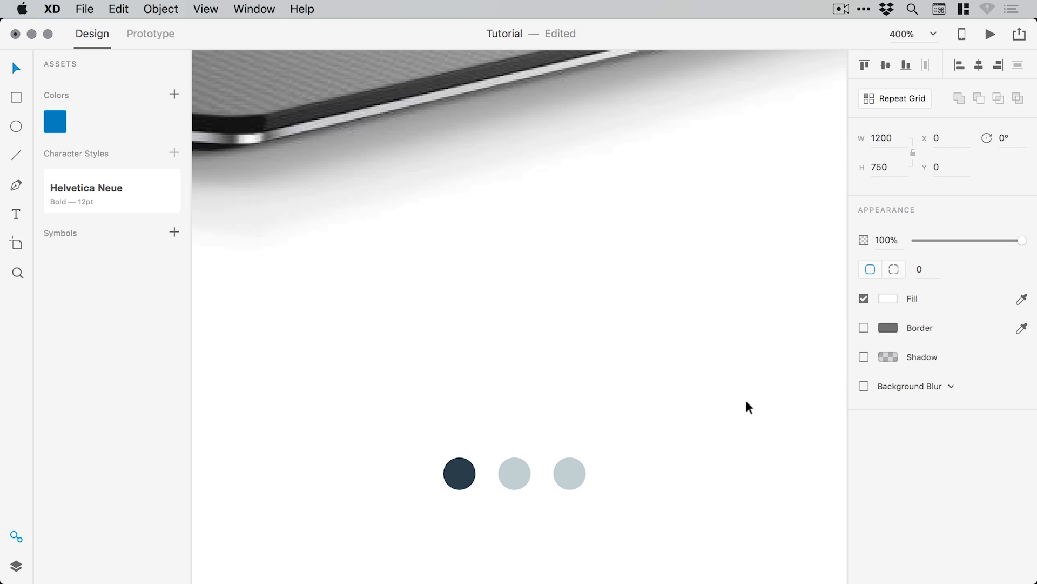
# Set the fill of the XPS 13 paragraph beneath the heading to the saved mid grey swatch #81929B
pyautogui.press('super+minus')
pyautogui.press('super+minus')
pyautogui.moveTo(670, 114); pyautogui.dragTo(607, 281)
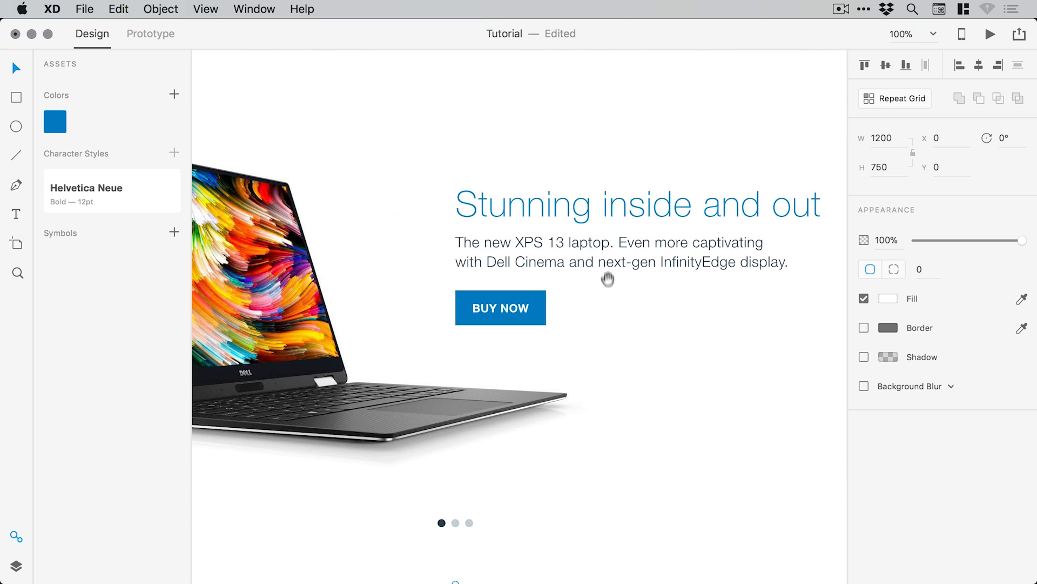
pyautogui.click(616, 257)
pyautogui.click(887, 426)
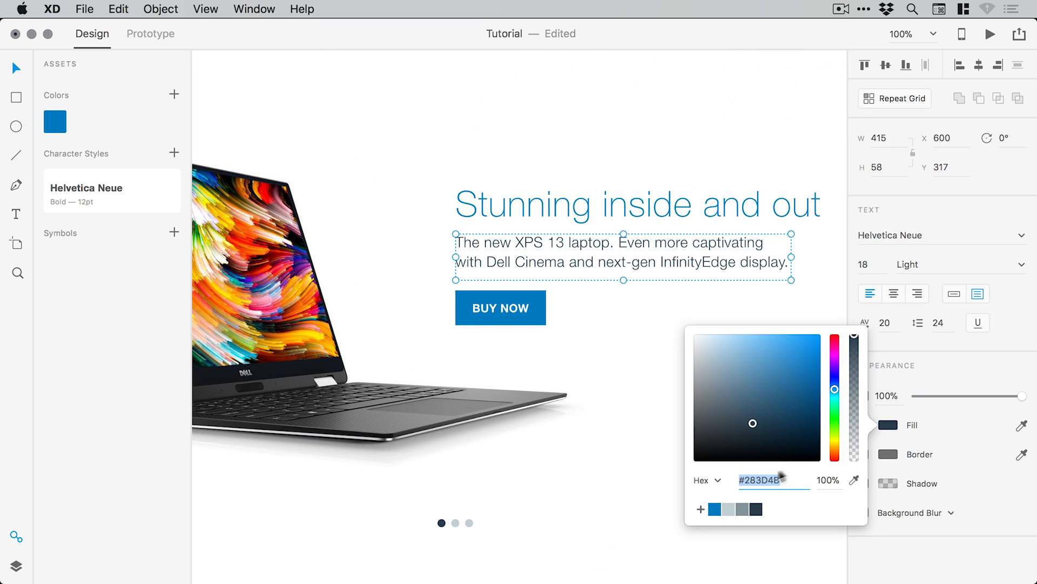
pyautogui.click(743, 509)
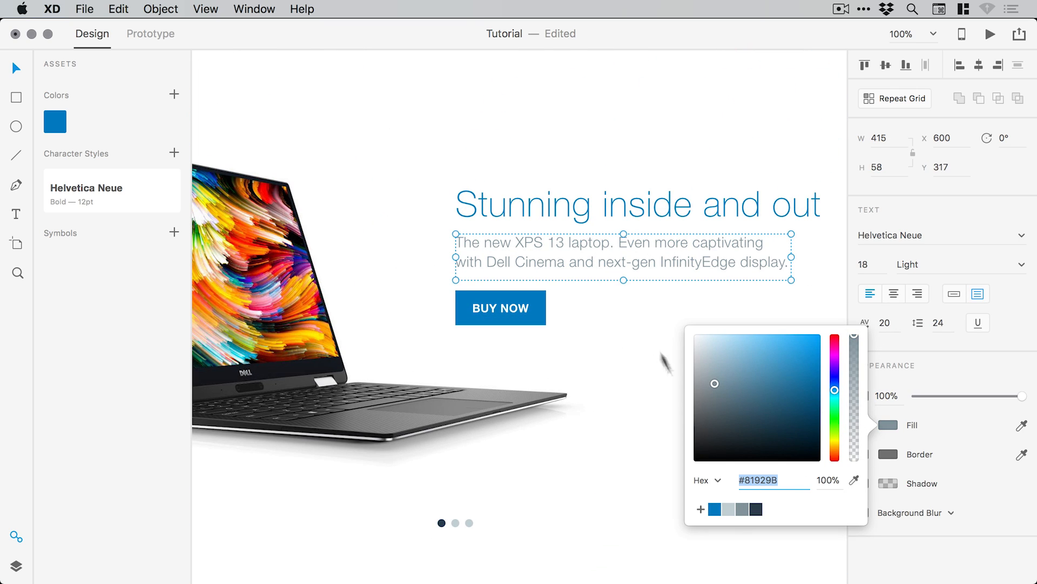
pyautogui.click(609, 319)
# Set the font size of the "Stunning inside and out" heading to 48
pyautogui.moveTo(606, 288); pyautogui.dragTo(610, 323)
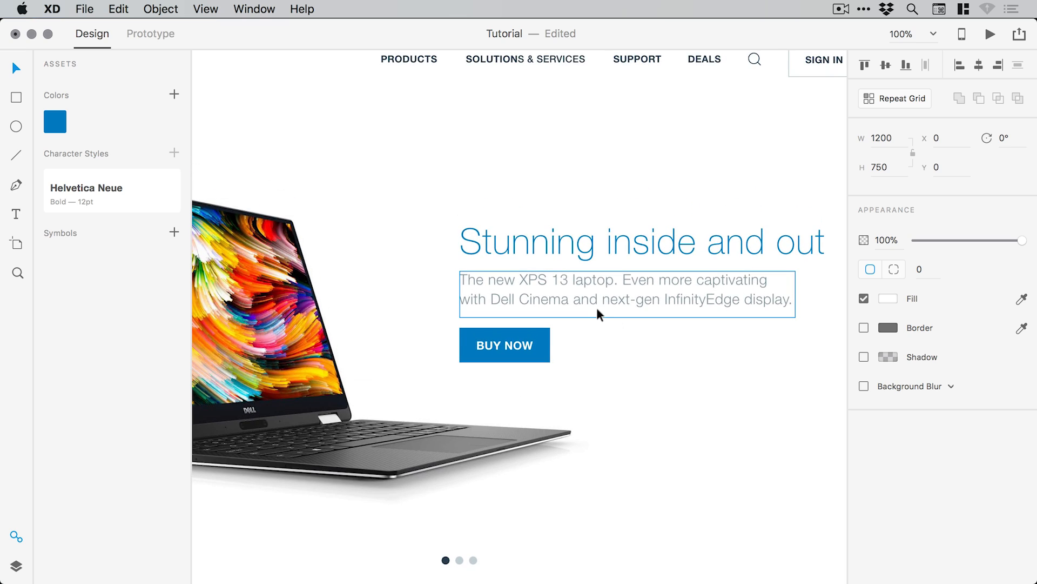
pyautogui.press('super+minus')
pyautogui.moveTo(563, 201); pyautogui.dragTo(581, 225)
pyautogui.click(552, 62)
pyautogui.click(625, 250)
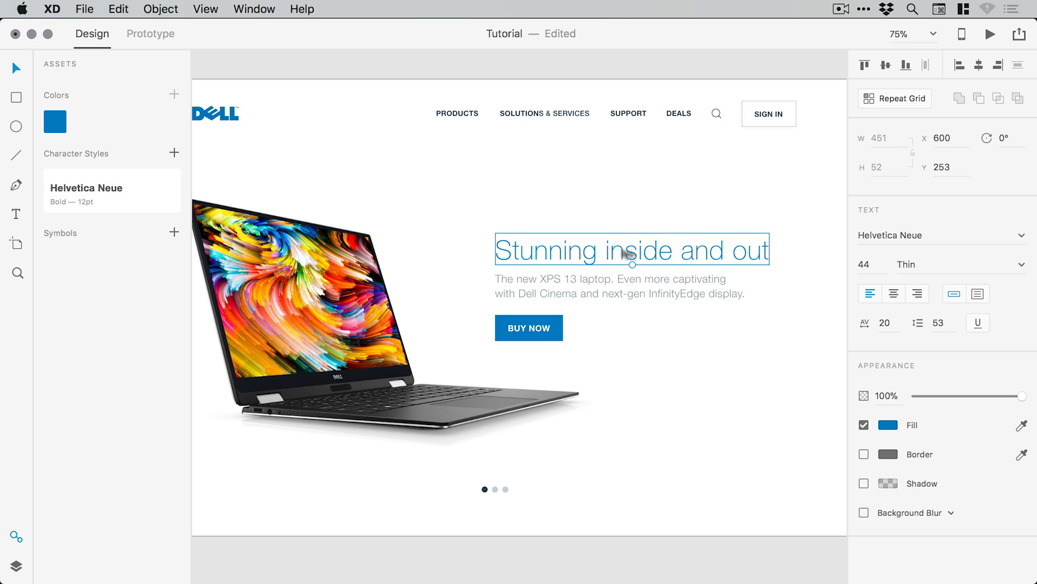
pyautogui.click(875, 264)
pyautogui.write('48')
pyautogui.press('Return')
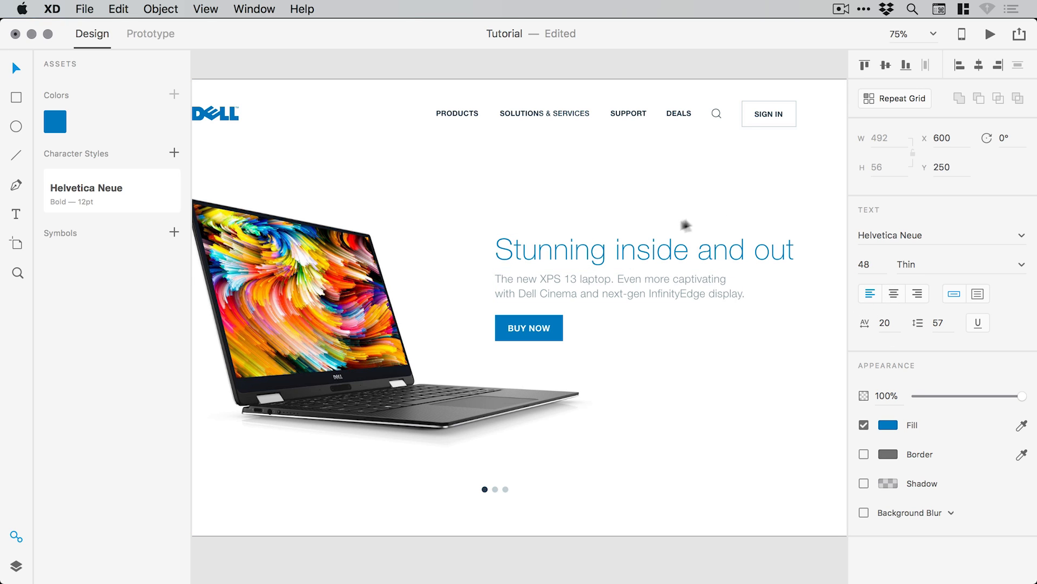
# Move the BUY NOW button down to widen the gap beneath the paragraph, keeping it left-aligned with the text at X 600
pyautogui.moveTo(565, 228); pyautogui.dragTo(468, 257)
pyautogui.click(535, 87)
pyautogui.press('z')
pyautogui.click(407, 333)
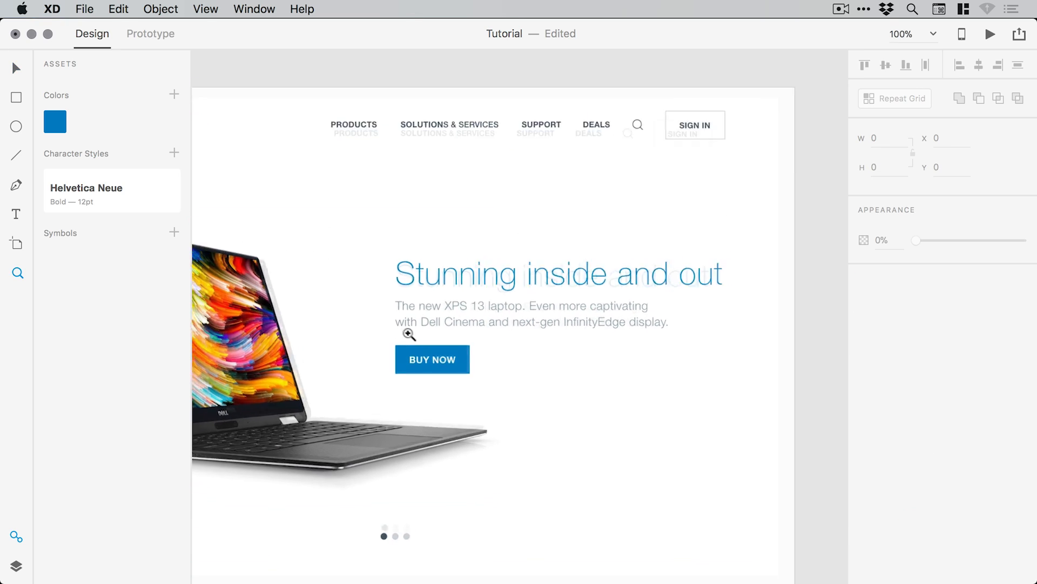
pyautogui.click(407, 334)
pyautogui.press('v')
pyautogui.click(442, 397)
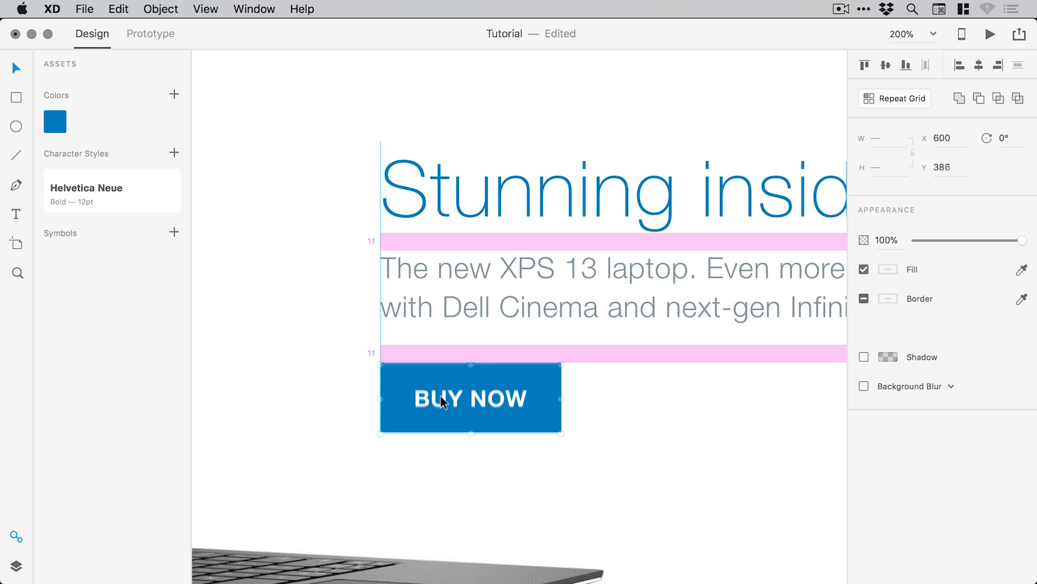
pyautogui.moveTo(441, 398); pyautogui.dragTo(440, 398)
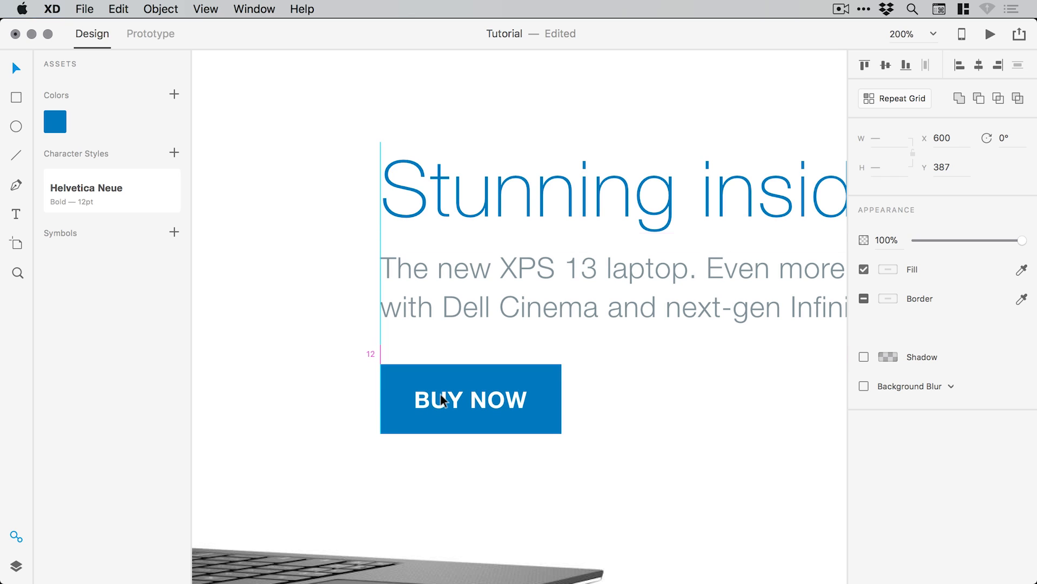
pyautogui.moveTo(438, 435); pyautogui.dragTo(440, 479)
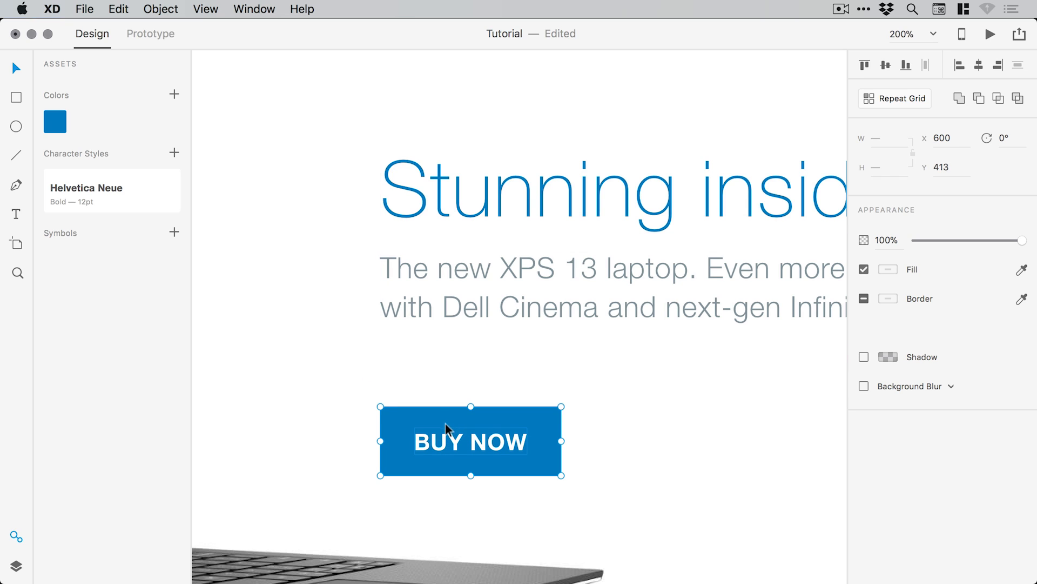
pyautogui.moveTo(445, 422); pyautogui.dragTo(447, 413)
# Nudge the heading down to Y 253 and group it with the paragraph and the BUY NOW button
pyautogui.click(489, 281)
pyautogui.moveTo(490, 281); pyautogui.dragTo(472, 291)
pyautogui.keyDown('shift'); pyautogui.click(501, 198); pyautogui.keyUp('shift')
pyautogui.keyDown('shift'); pyautogui.click(423, 426); pyautogui.keyUp('shift')
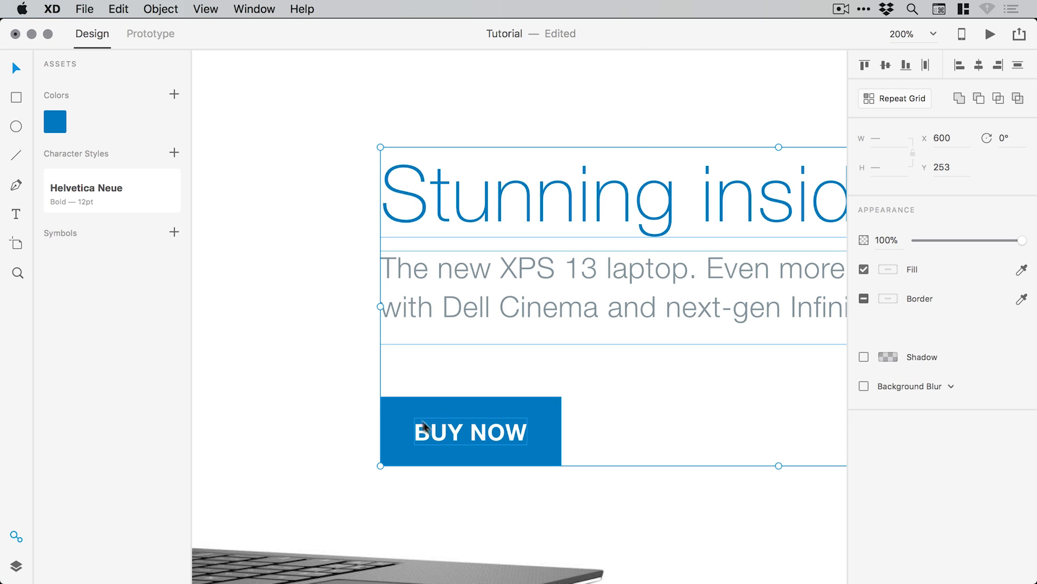
pyautogui.press('super+g')
# Move the grouped heading, paragraph and button up to Y 221, keeping X 600
pyautogui.press('super+minus')
pyautogui.press('super+minus')
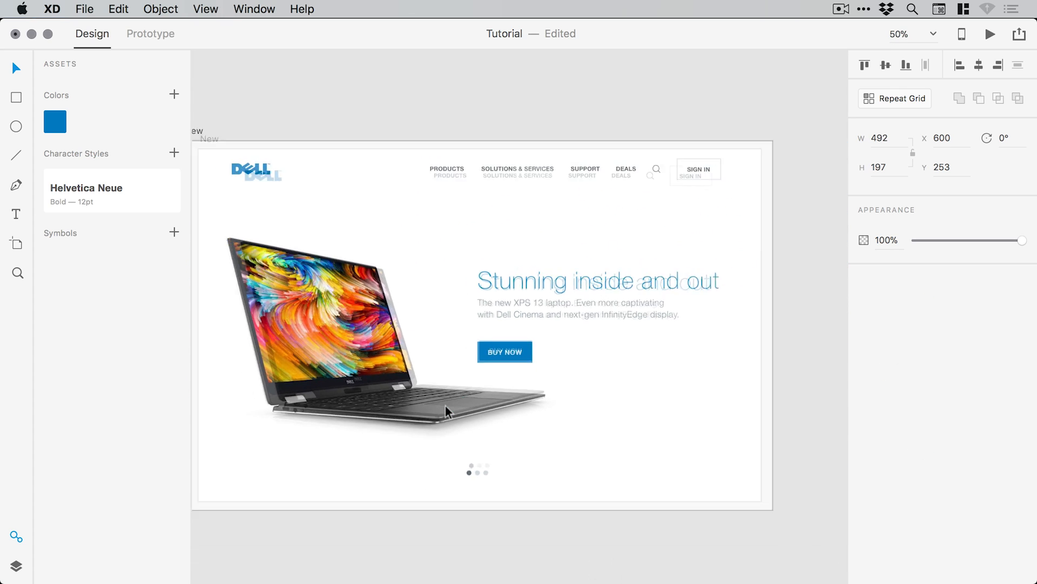
pyautogui.moveTo(531, 285); pyautogui.dragTo(534, 275)
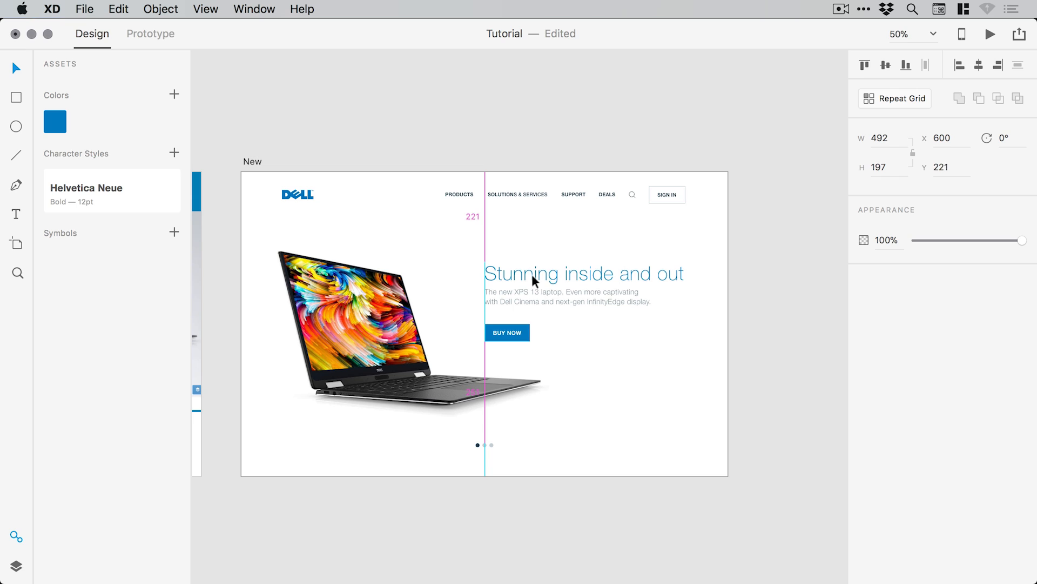
# Shift the laptop image slightly right and enlarge it proportionally from its center to 753.5 by 498
pyautogui.click(333, 281)
pyautogui.moveTo(306, 299); pyautogui.dragTo(318, 300)
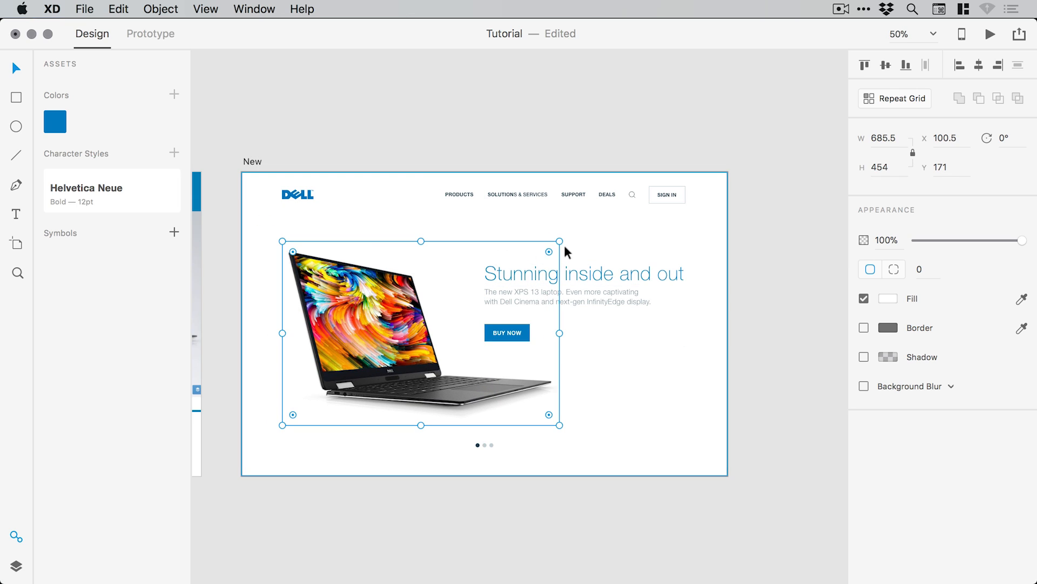
pyautogui.moveTo(560, 241); pyautogui.dragTo(574, 229)
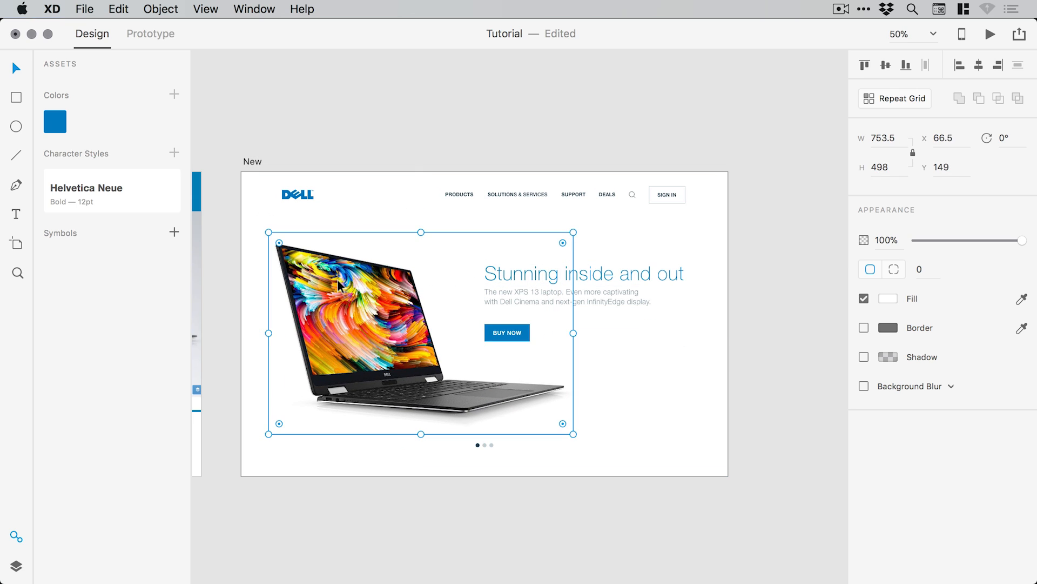
# Move the three carousel dots below the laptop down to Y 685, keeping X 578
pyautogui.moveTo(478, 444); pyautogui.dragTo(478, 450)
pyautogui.press('super+equal')
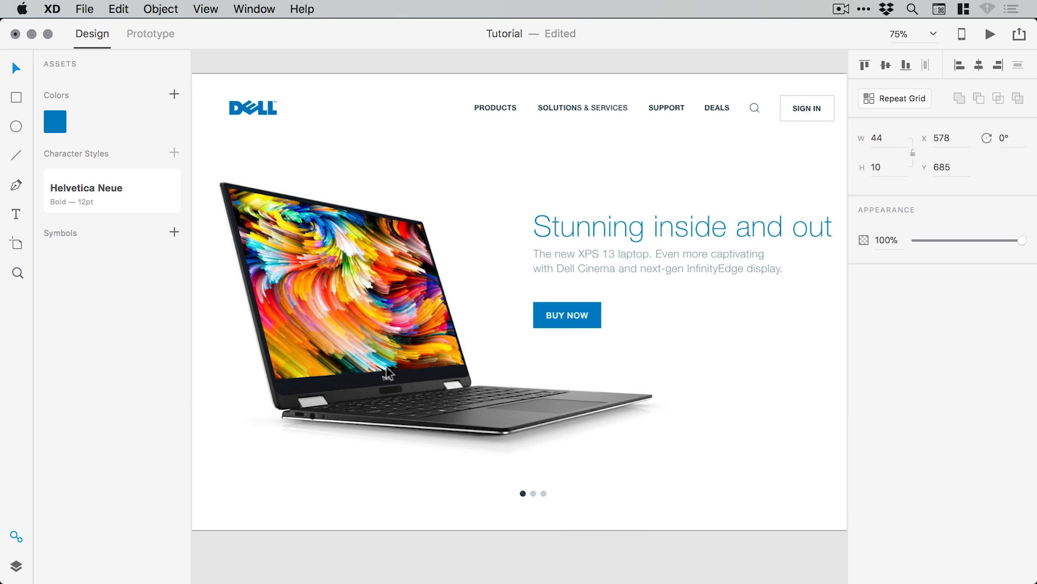
pyautogui.hscroll(5, 632, 266)
pyautogui.scroll(2, 633, 266)
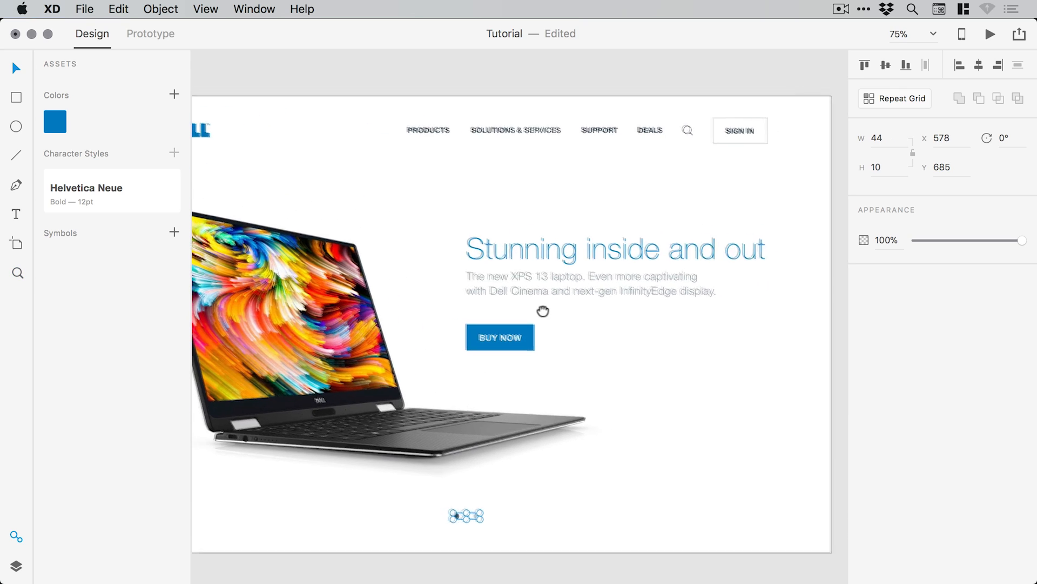
pyautogui.press('super+minus')
pyautogui.click(541, 273)
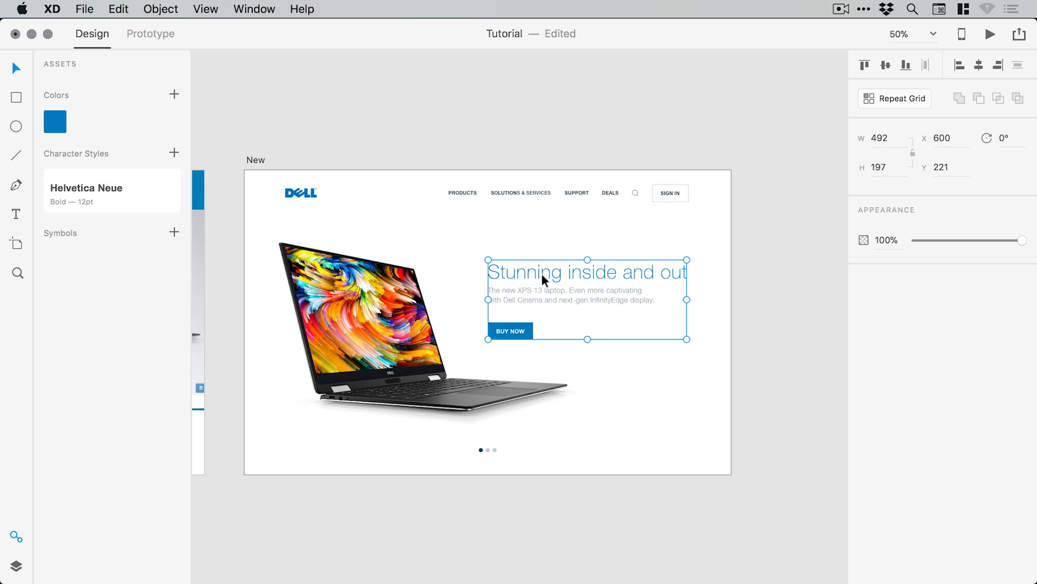
# Hide the assets list and show the layout grid on the New artboard
pyautogui.click(255, 158)
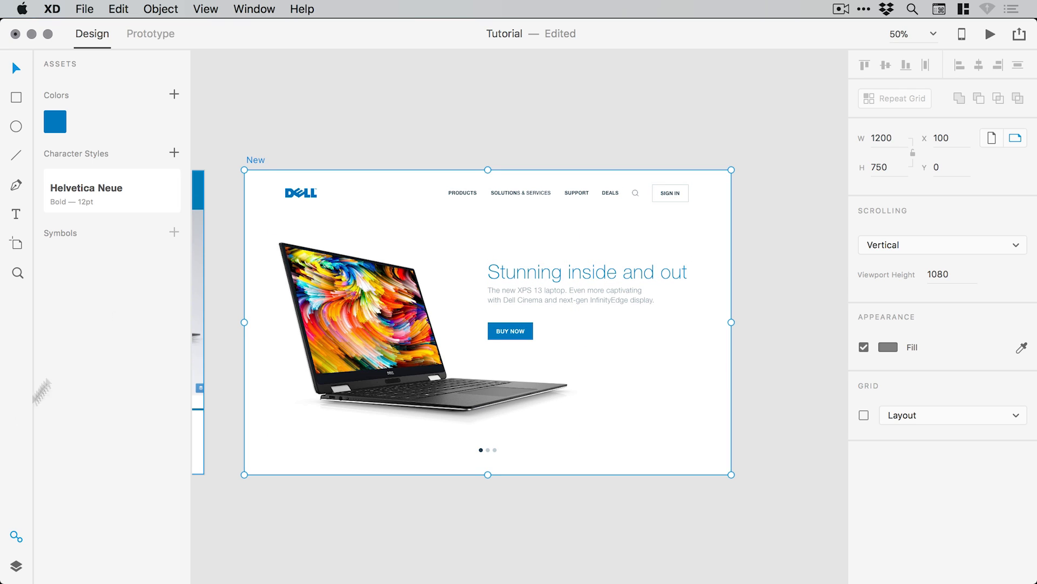
pyautogui.click(17, 536)
pyautogui.click(864, 415)
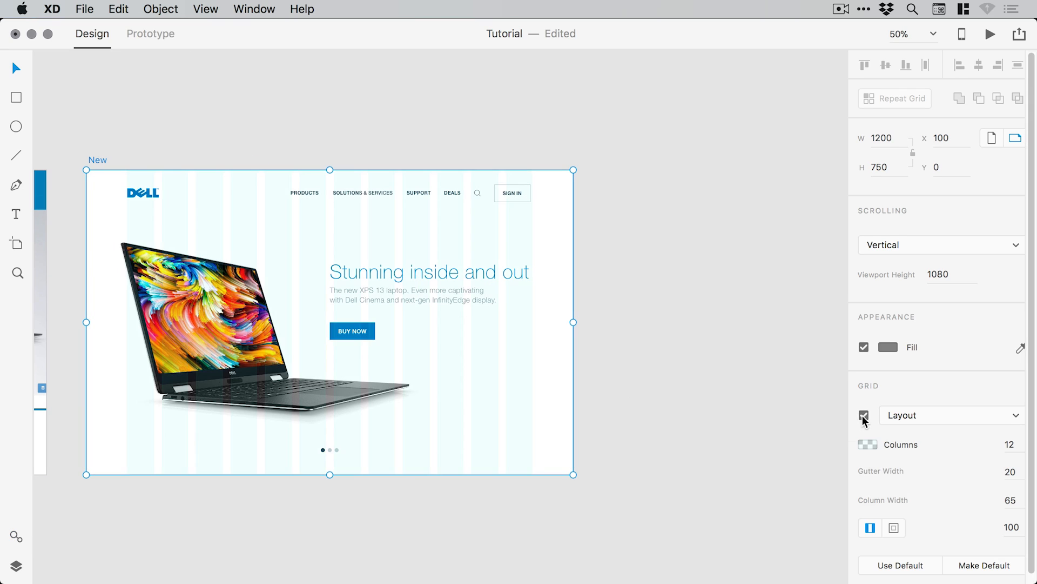
pyautogui.hscroll(-5, 429, 254)
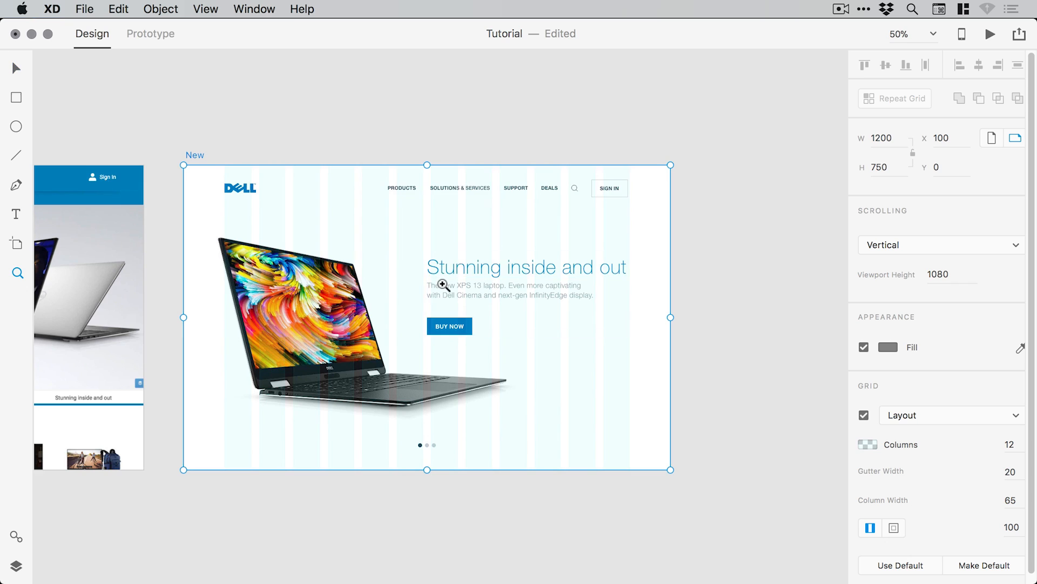
pyautogui.scroll(3, 440, 277)
pyautogui.hscroll(-1, 436, 280)
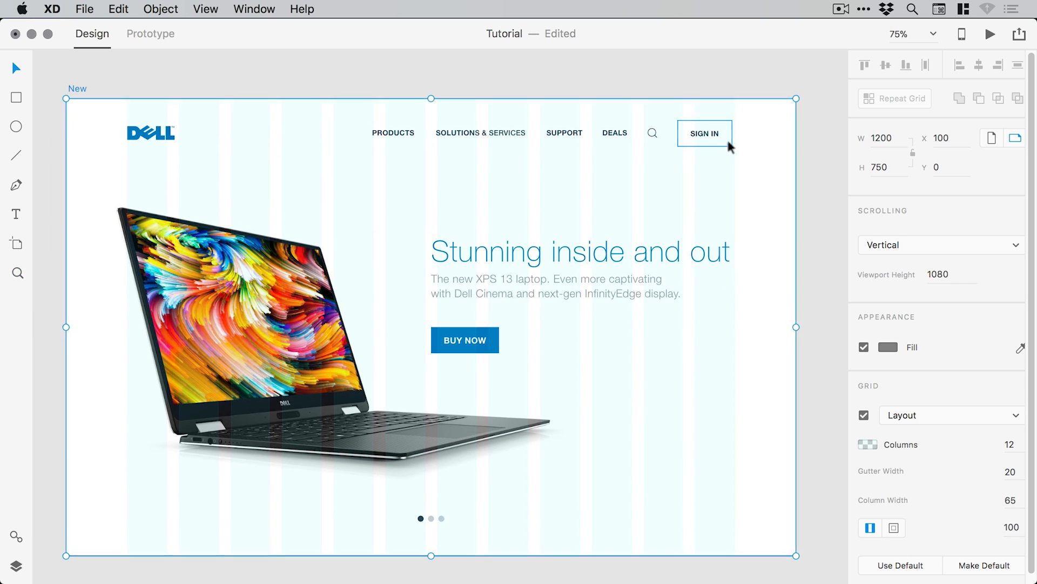
# Shift the navigation links, search icon and SIGN IN button right to X 507, aligned with the last grid column, and group them
pyautogui.scroll(2, 724, 130)
pyautogui.moveTo(770, 71); pyautogui.dragTo(292, 141)
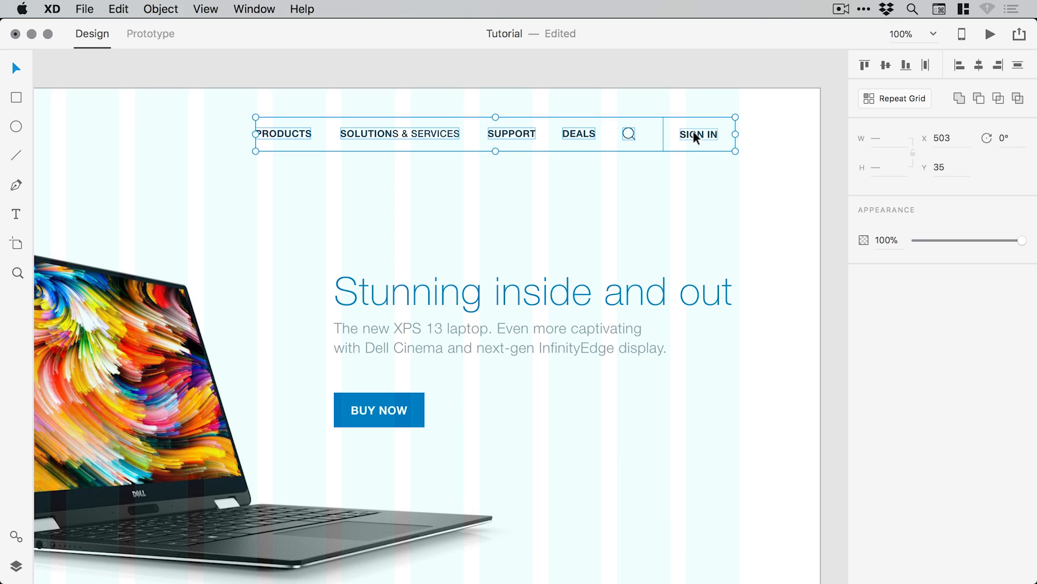
pyautogui.moveTo(693, 131); pyautogui.dragTo(699, 131)
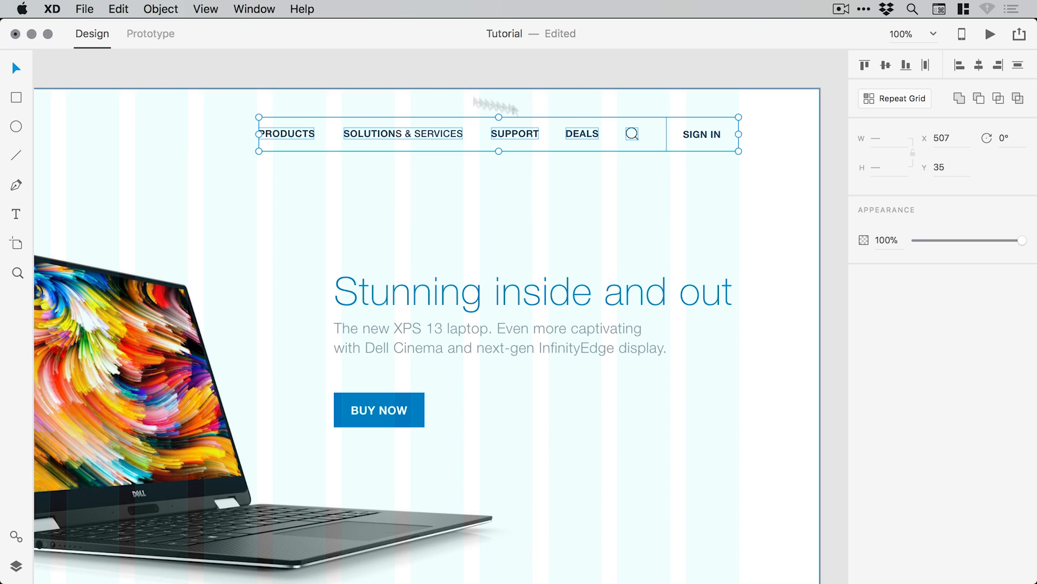
pyautogui.click(160, 8)
pyautogui.click(173, 28)
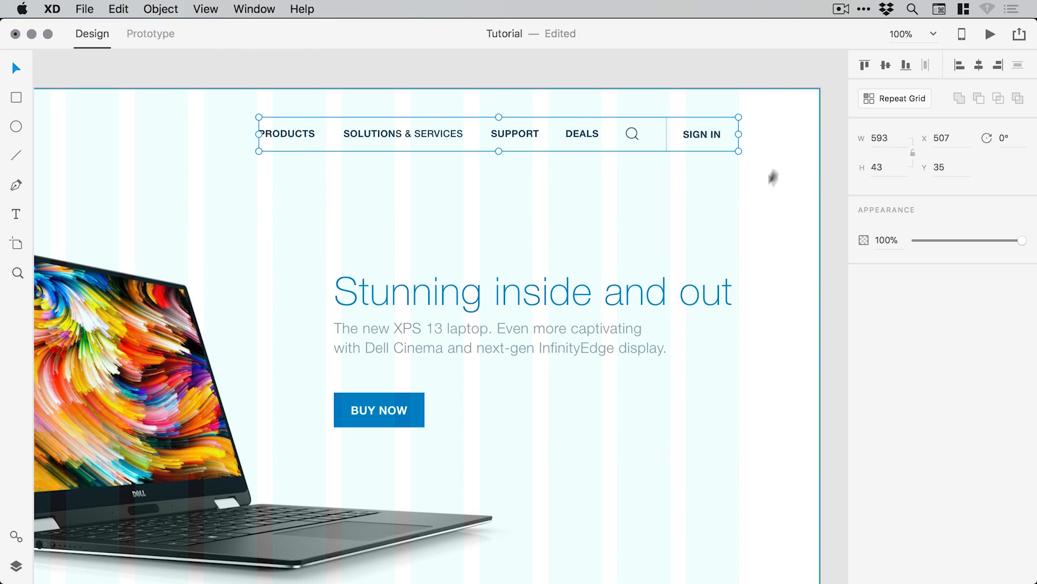
pyautogui.click(786, 76)
pyautogui.press('super+minus')
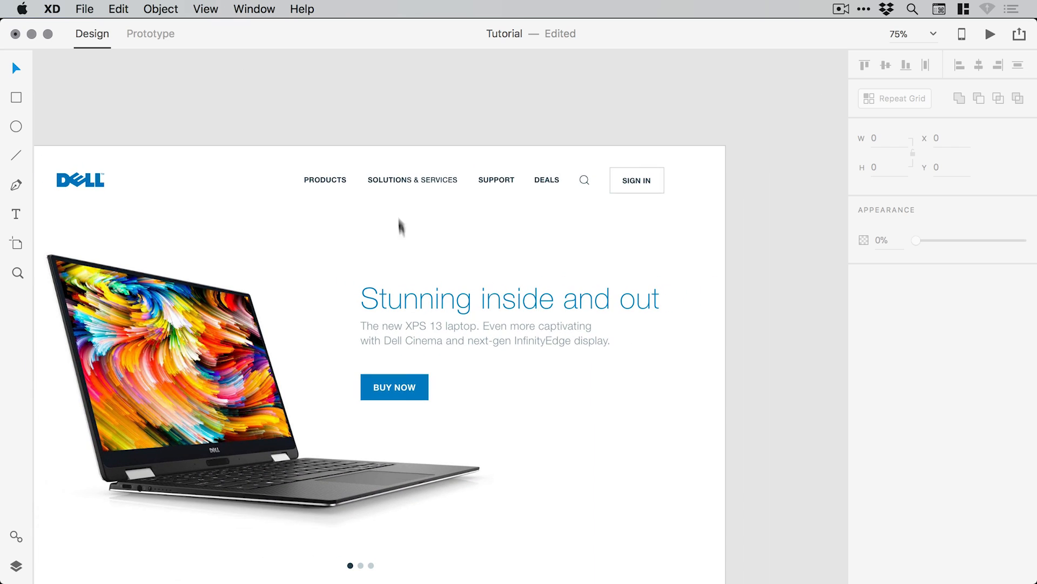
# Turn off the layout grid on the New artboard
pyautogui.moveTo(144, 151); pyautogui.dragTo(234, 138)
pyautogui.click(97, 124)
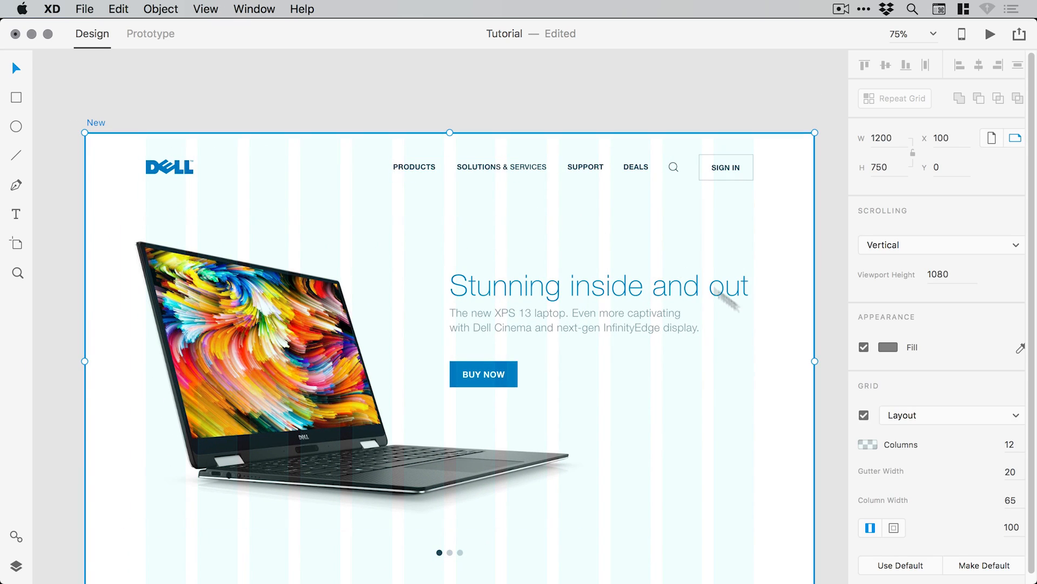
pyautogui.click(863, 416)
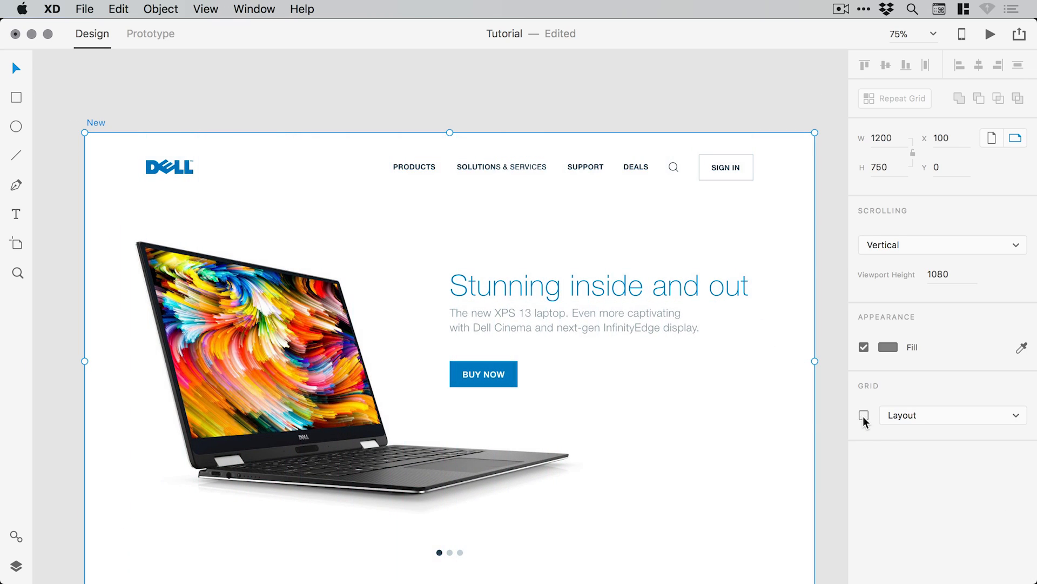
pyautogui.click(822, 404)
pyautogui.press('super+0')
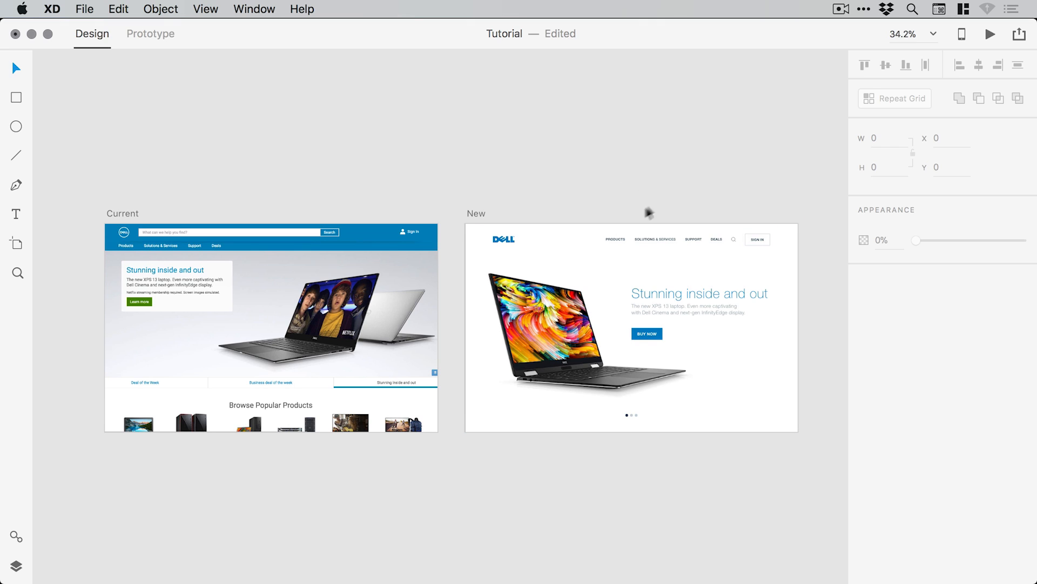
# Set the border width of the search icon's circle and handle to 2
pyautogui.press('z')
pyautogui.moveTo(696, 222); pyautogui.dragTo(749, 273)
pyautogui.press('z')
pyautogui.click(511, 273)
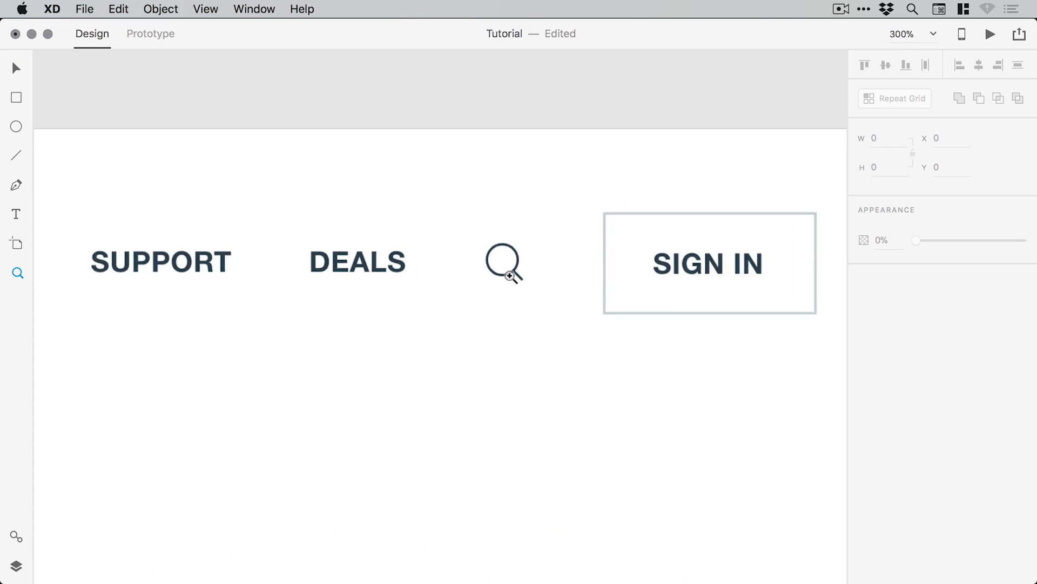
pyautogui.click(508, 274)
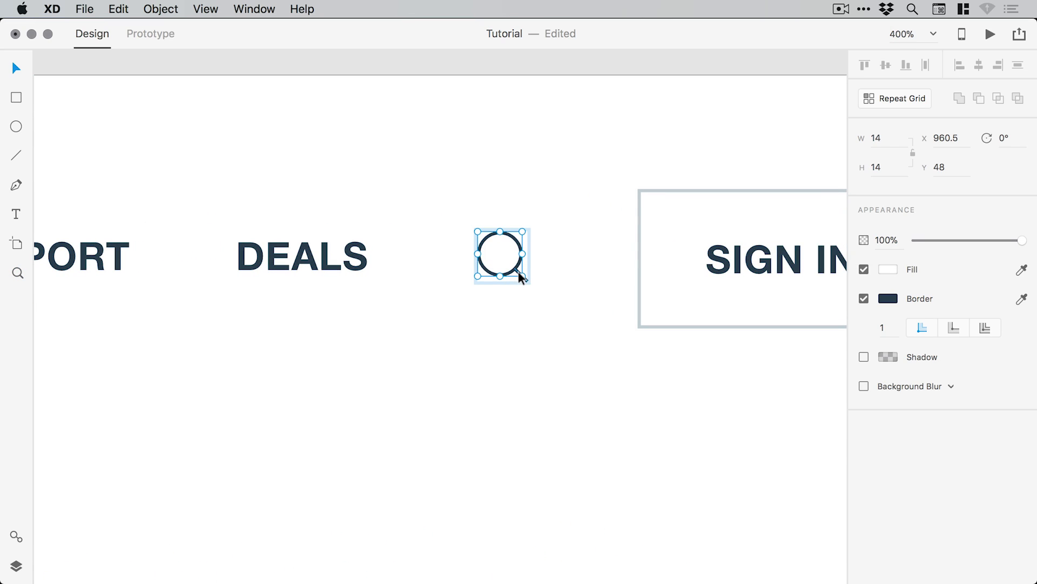
pyautogui.keyDown('shift'); pyautogui.click(522, 276); pyautogui.keyUp('shift')
pyautogui.click(892, 300)
pyautogui.write('2')
pyautogui.press('Return')
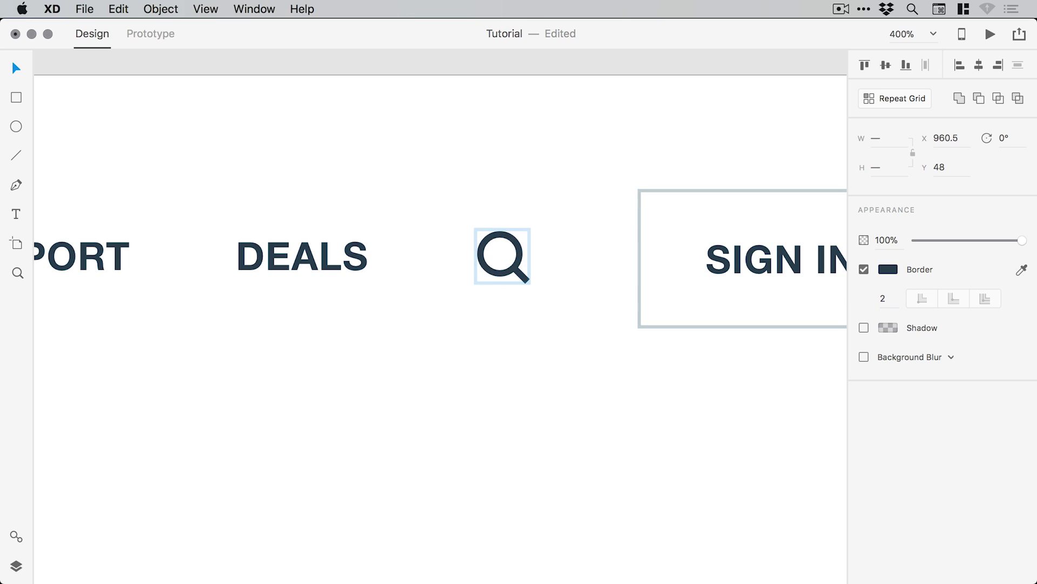
pyautogui.click(513, 63)
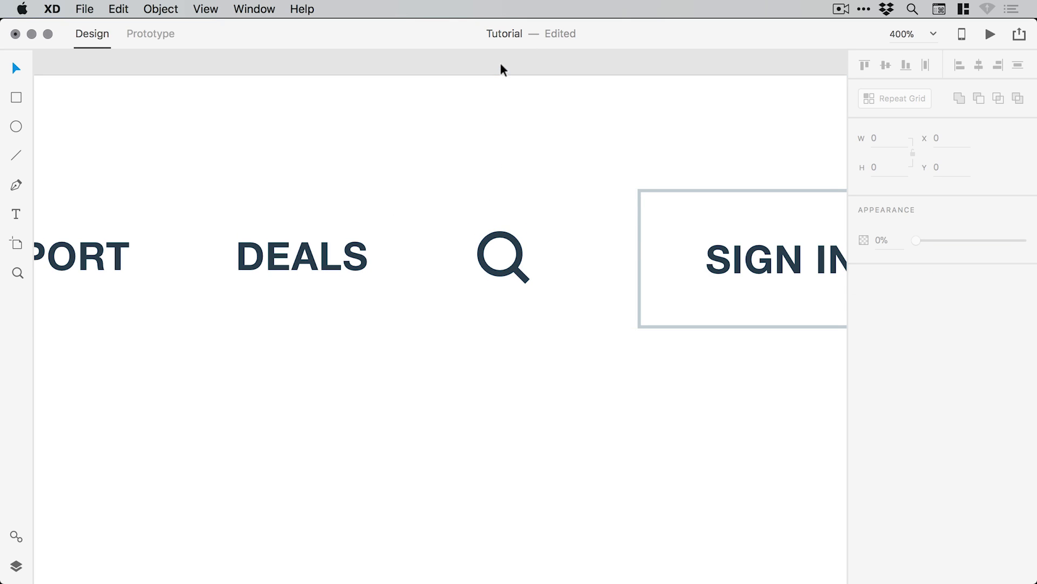
pyautogui.press('super+1')
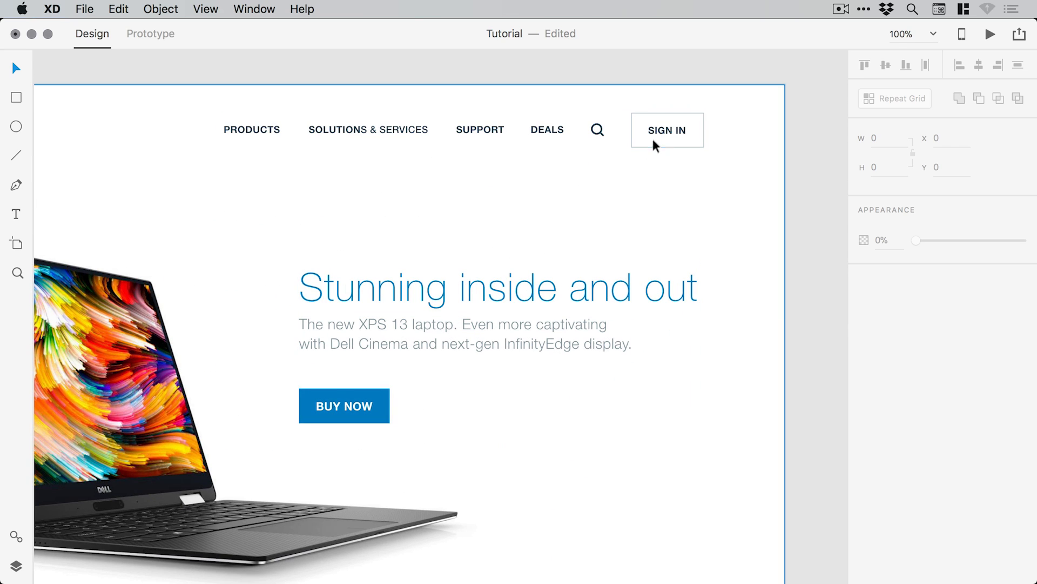
# Try a font size of 12 on the BUY NOW label, and undo it
pyautogui.doubleClick(665, 131)
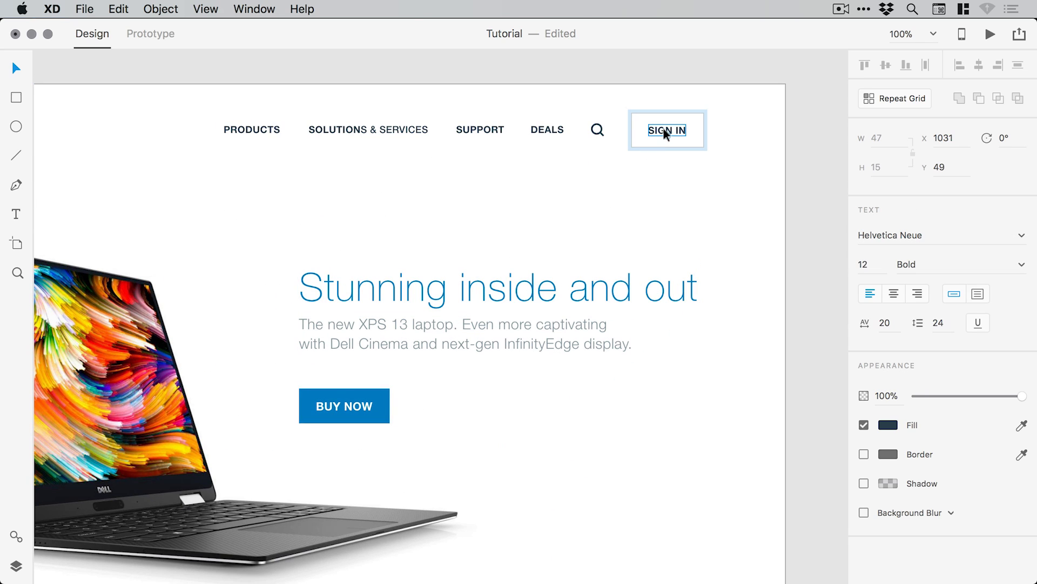
pyautogui.doubleClick(348, 404)
pyautogui.click(874, 265)
pyautogui.write('12')
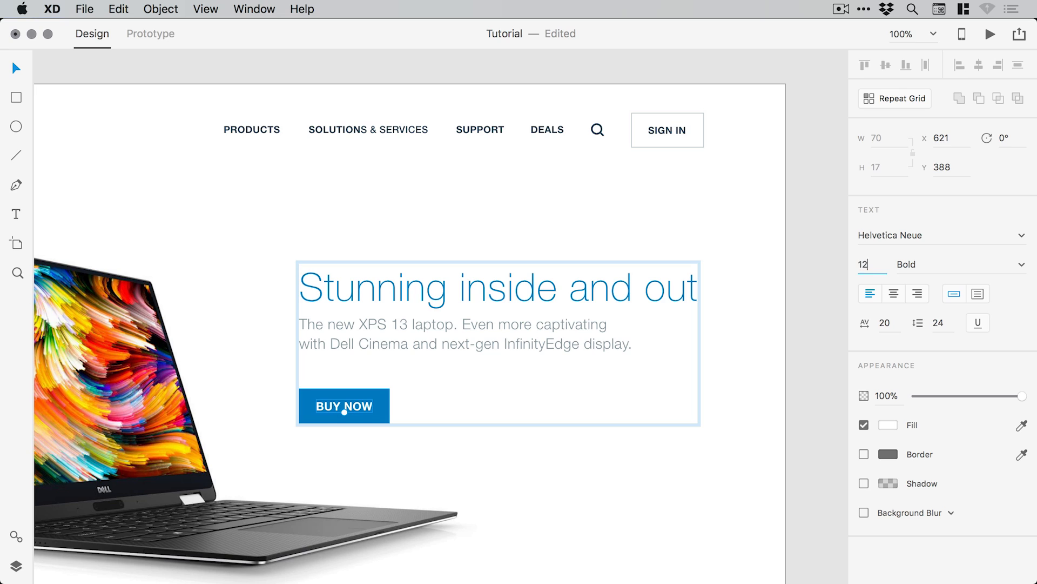
pyautogui.press('Return')
pyautogui.press('super+z')
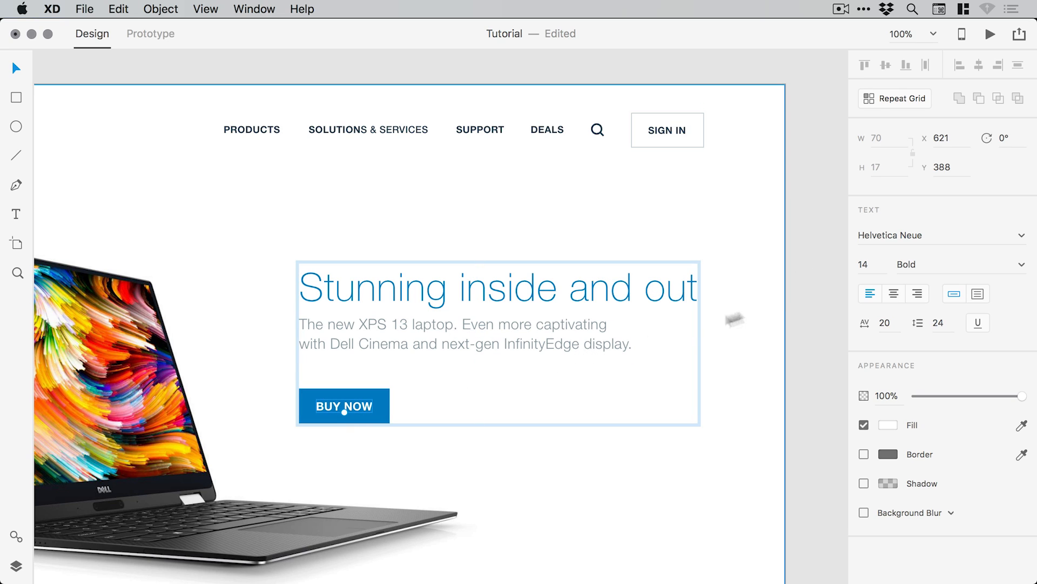
pyautogui.click(823, 283)
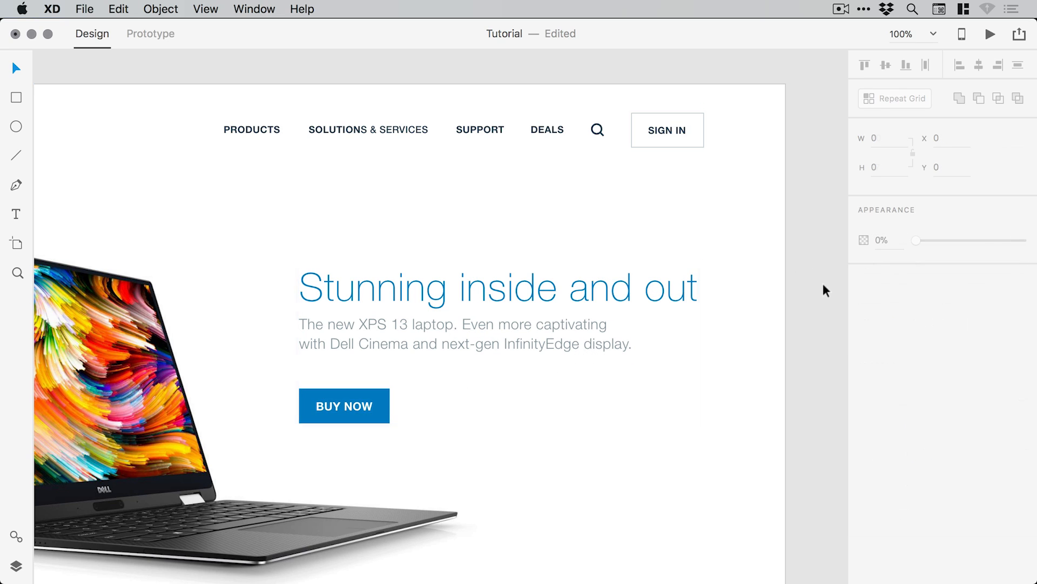
# Try a font size of 14 on the SIGN IN label in the header, and revert it
pyautogui.doubleClick(673, 129)
pyautogui.click(875, 264)
pyautogui.write('1')
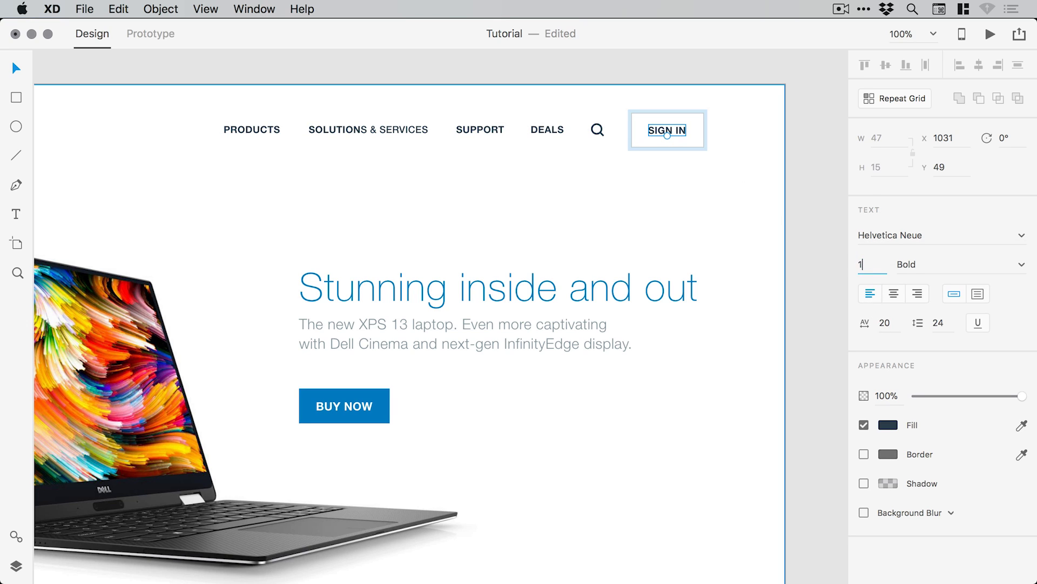
pyautogui.write('03')
pyautogui.press('BackSpace')
pyautogui.write('4')
pyautogui.press('Return')
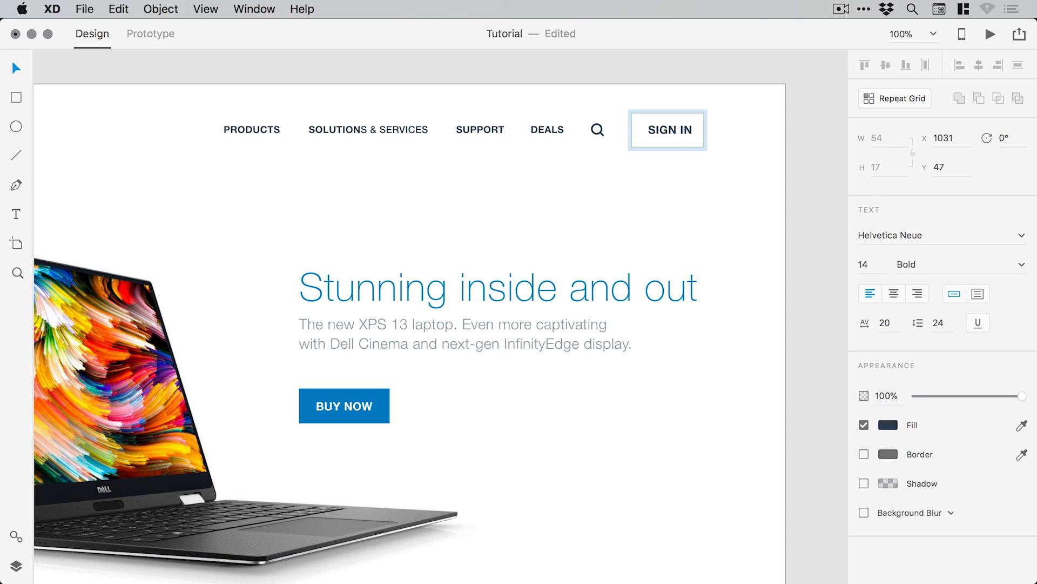
pyautogui.click(766, 64)
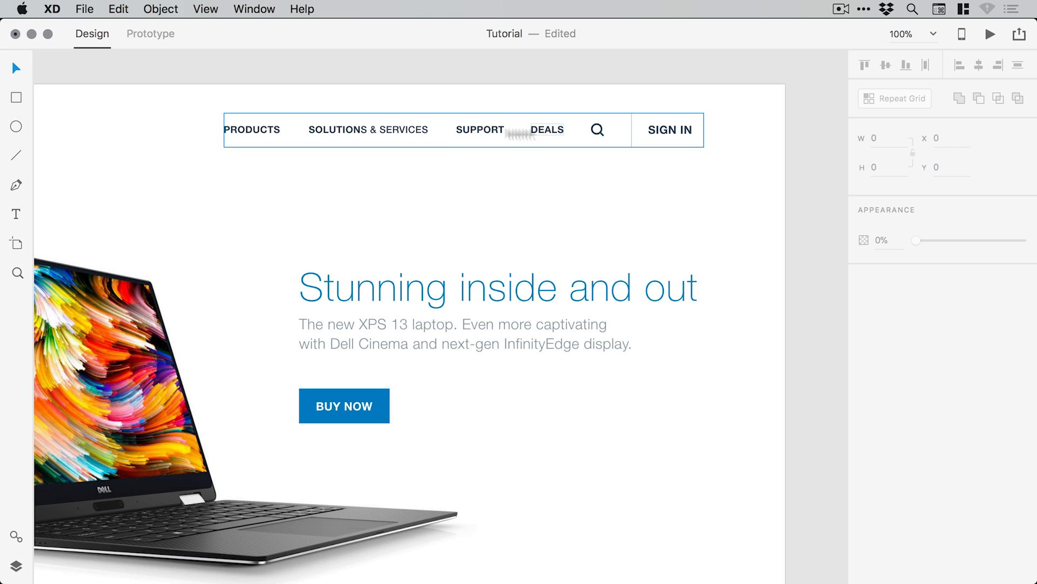
pyautogui.doubleClick(667, 130)
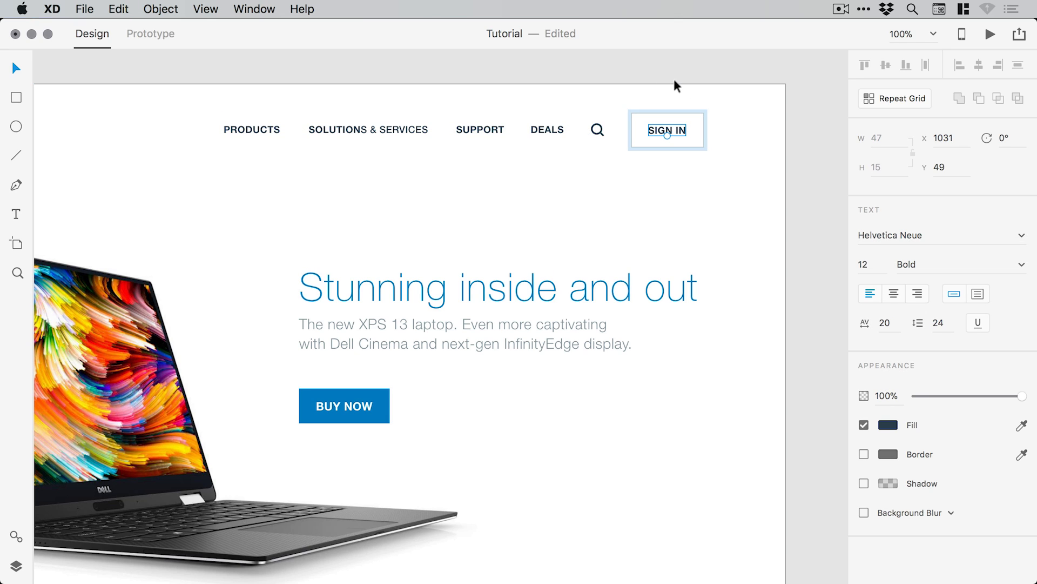
pyautogui.click(624, 188)
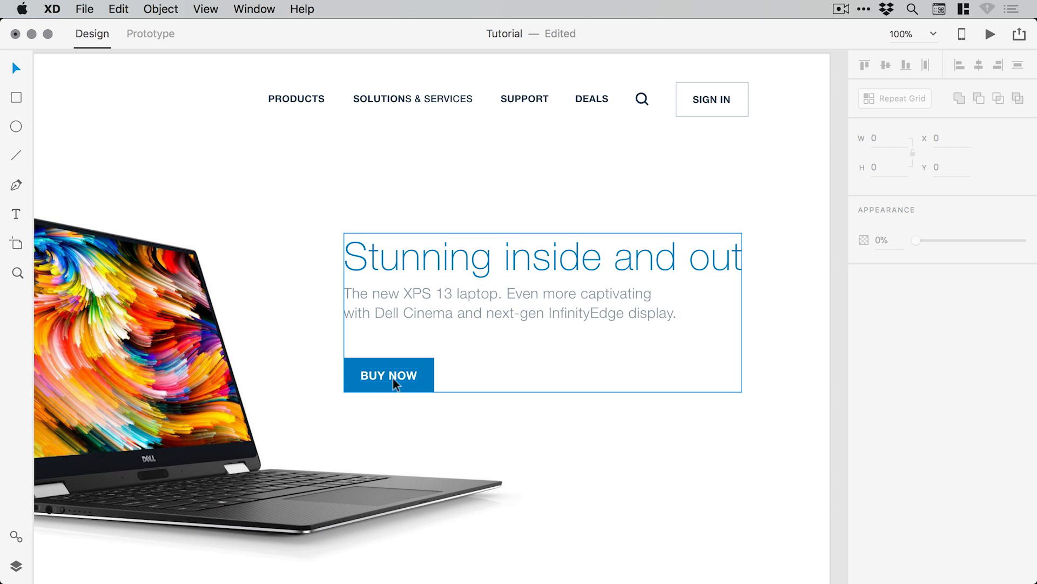
# Ungroup the heading, paragraph and BUY NOW button in the hero section
pyautogui.press('super+minus')
pyautogui.press('super+minus')
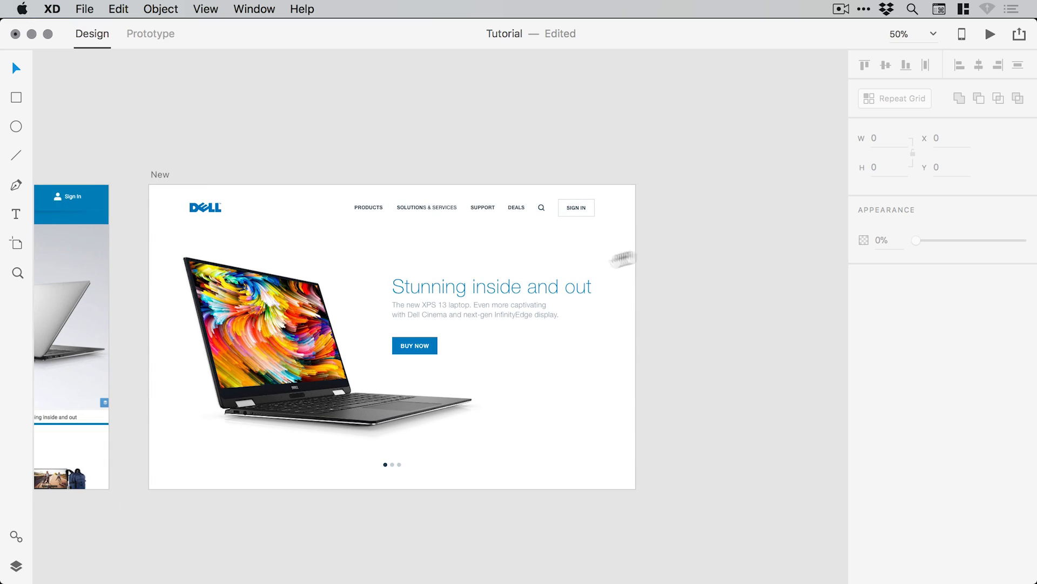
pyautogui.moveTo(487, 285); pyautogui.dragTo(543, 277)
pyautogui.click(497, 333)
pyautogui.press('super+shift+g')
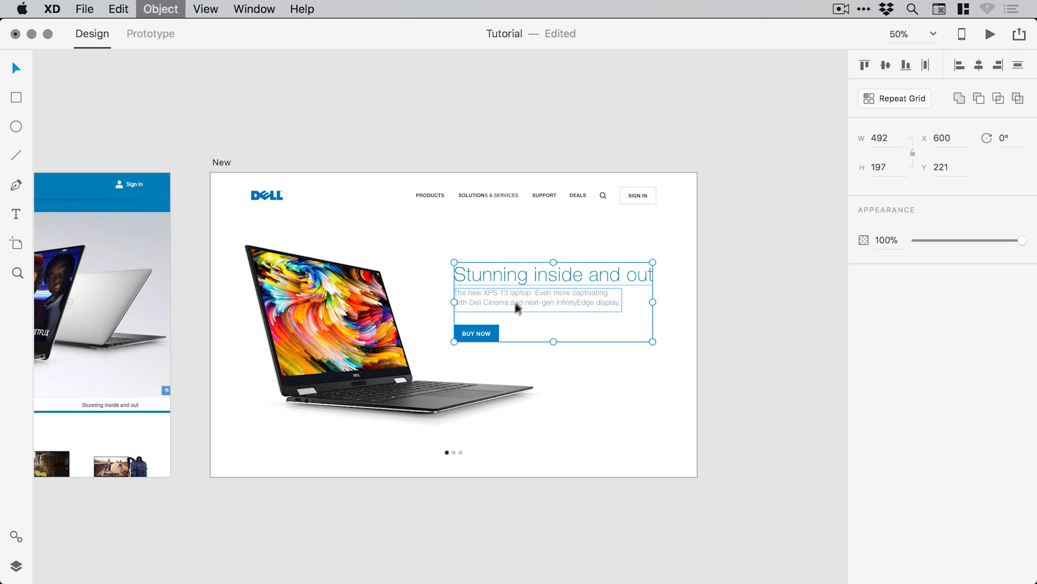
pyautogui.press('super+shift+a')
# Try enlarging the BUY NOW button together with its label and left-aligning it at X 600, and undo the changes
pyautogui.click(497, 328)
pyautogui.keyDown('shift'); pyautogui.click(487, 333); pyautogui.keyUp('shift')
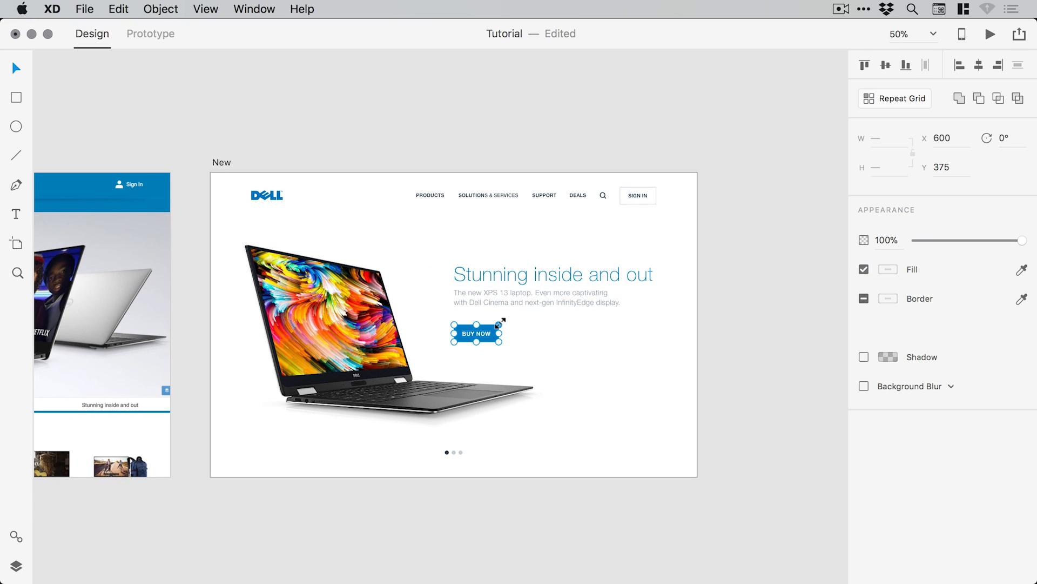
pyautogui.moveTo(499, 322); pyautogui.dragTo(517, 322)
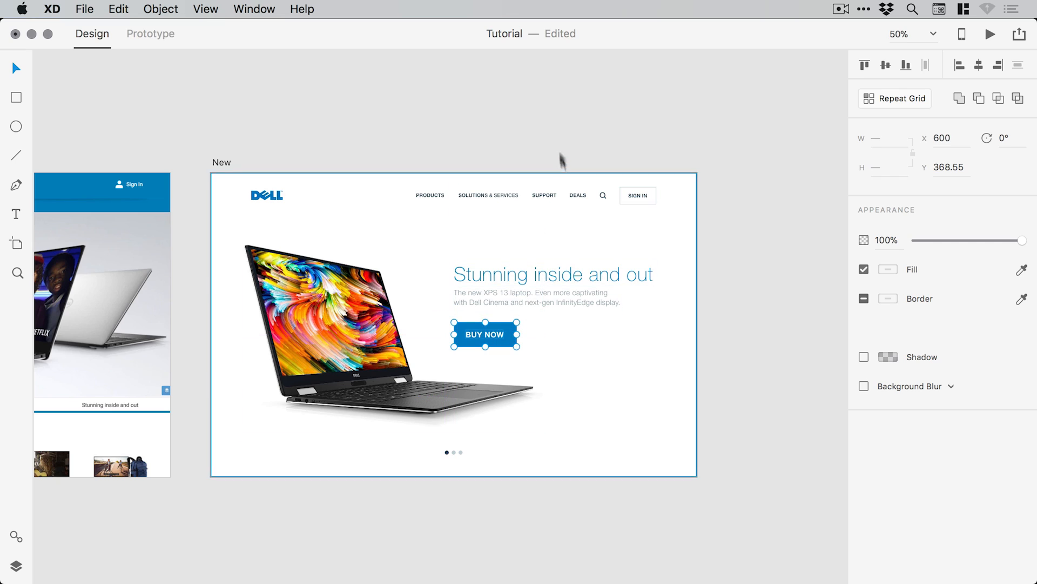
pyautogui.click(553, 130)
pyautogui.press('super+z')
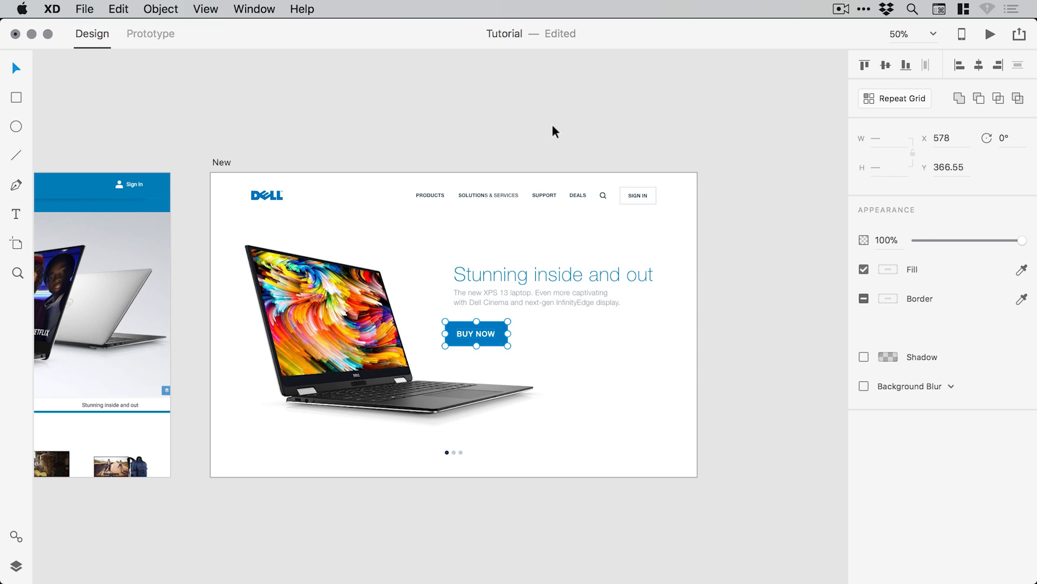
pyautogui.press('super+z')
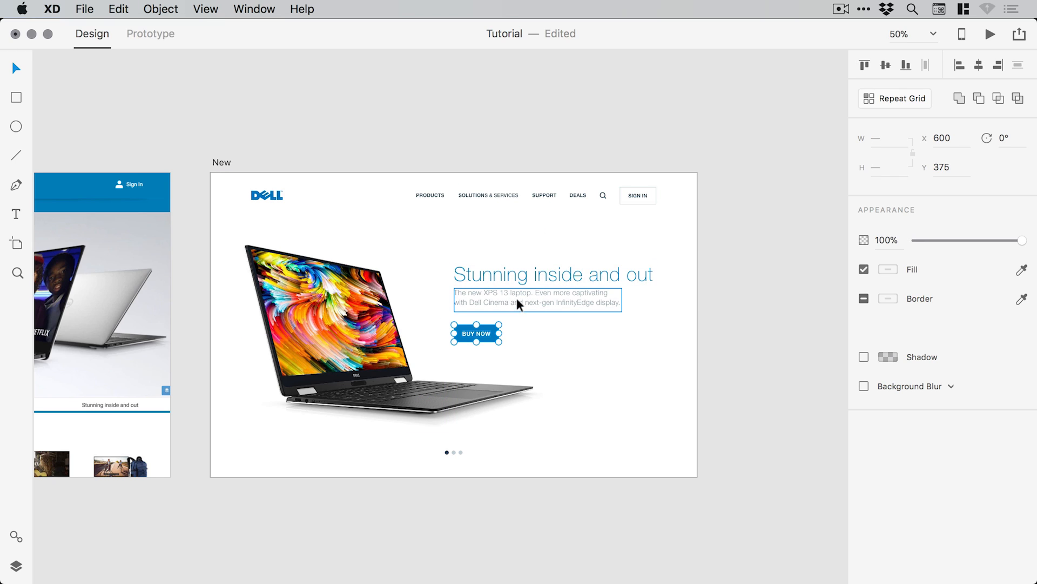
# Move the heading and paragraph down slightly to tighten the gap above the BUY NOW button
pyautogui.click(517, 296)
pyautogui.moveTo(505, 276); pyautogui.dragTo(504, 278)
pyautogui.click(531, 116)
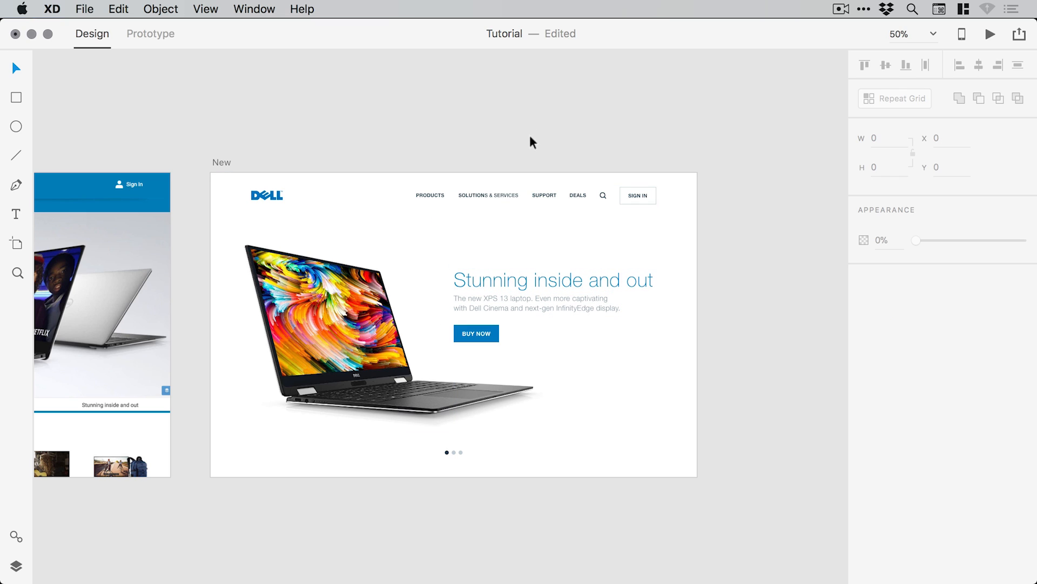
pyautogui.moveTo(448, 219); pyautogui.dragTo(495, 217)
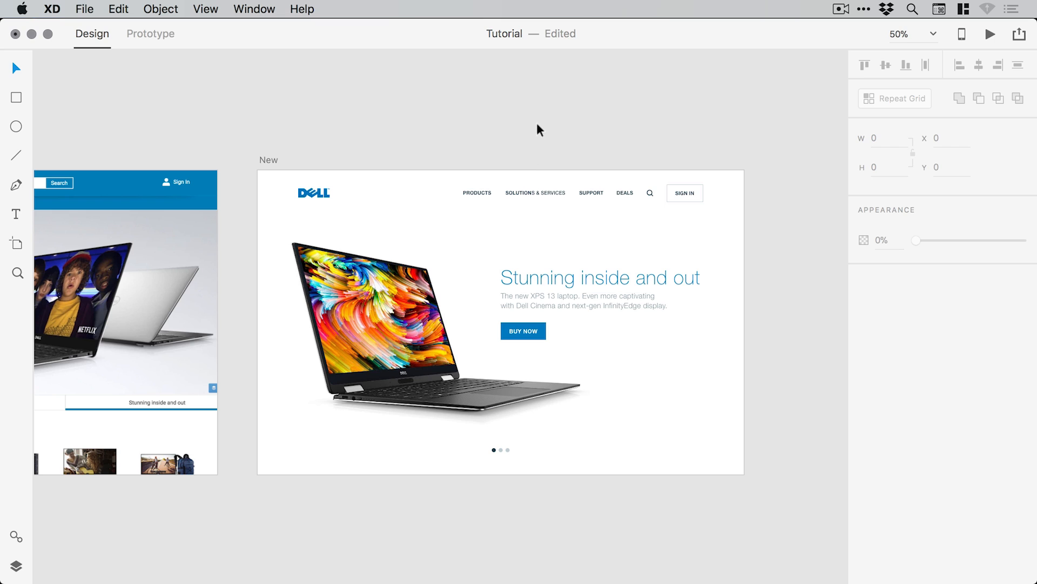
# Check the finished hero section beside the Current artboard and save the Tutorial document
pyautogui.press('z')
pyautogui.click(519, 330)
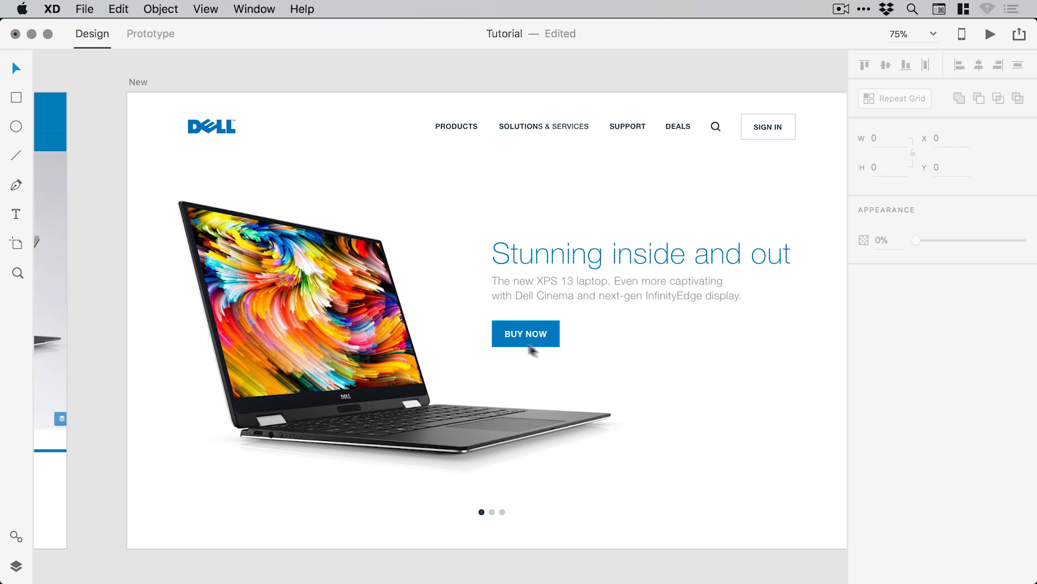
pyautogui.press('super+0')
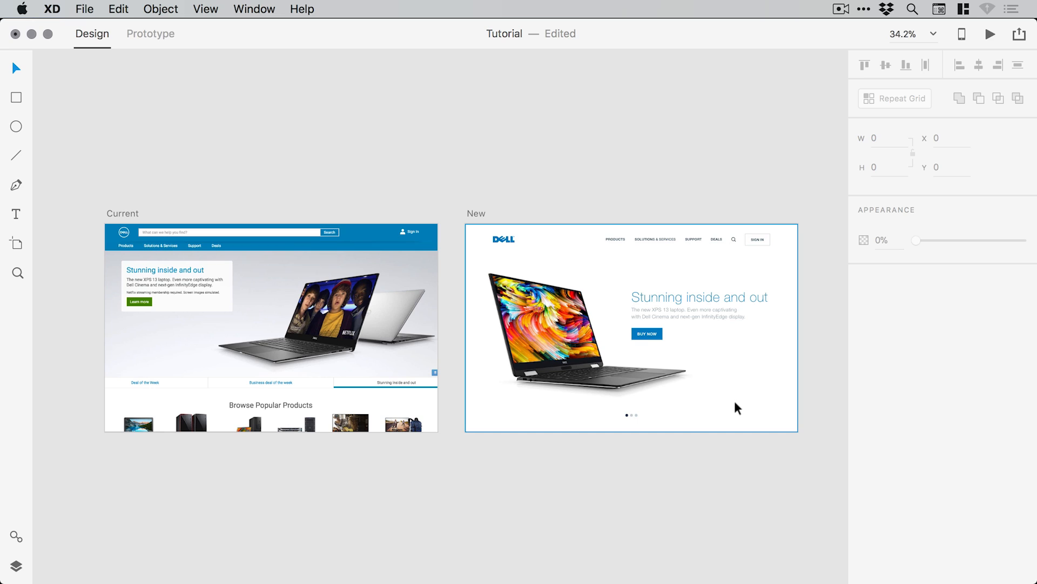
pyautogui.press('super+s')
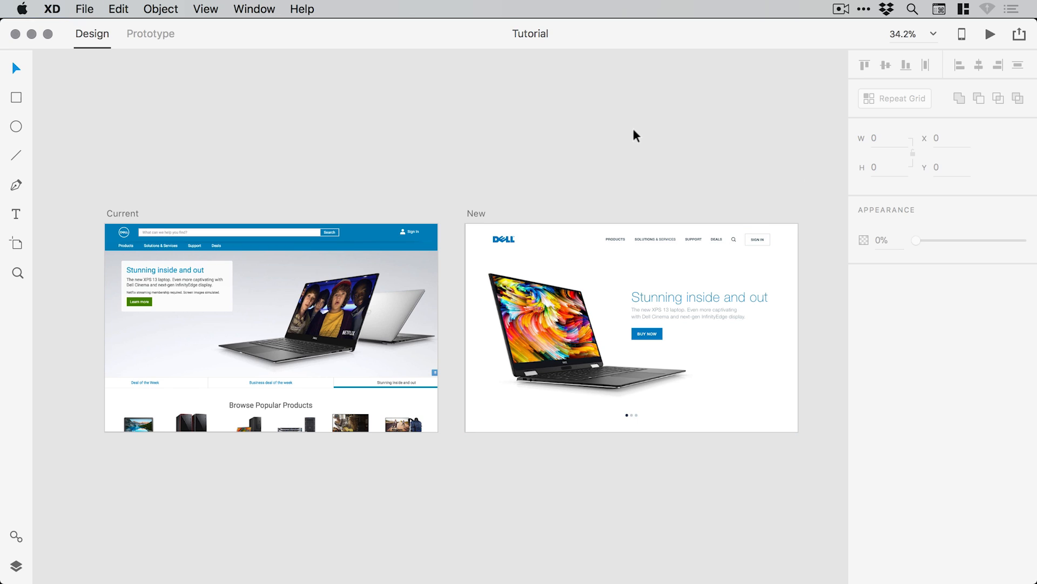